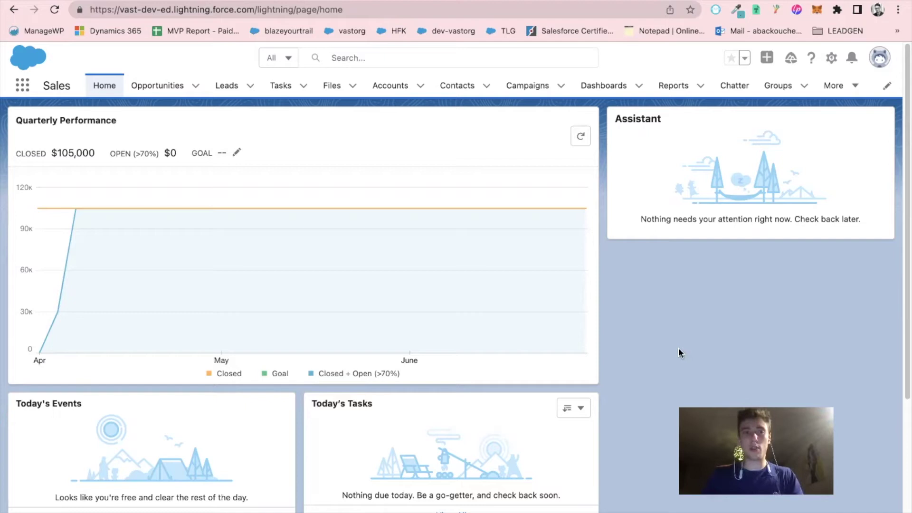
From Salesforce Setup, search Quick Find for 'Files con' and open the Files Connect settings page
{"action": "left_click", "coordinate": [832, 59]}
{"action": "left_click", "coordinate": [760, 91]}
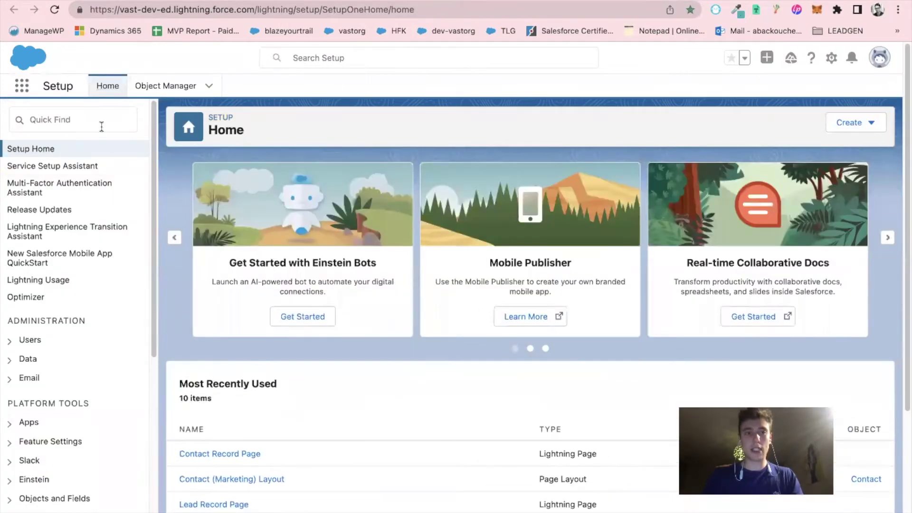
{"action": "left_click", "coordinate": [102, 125]}
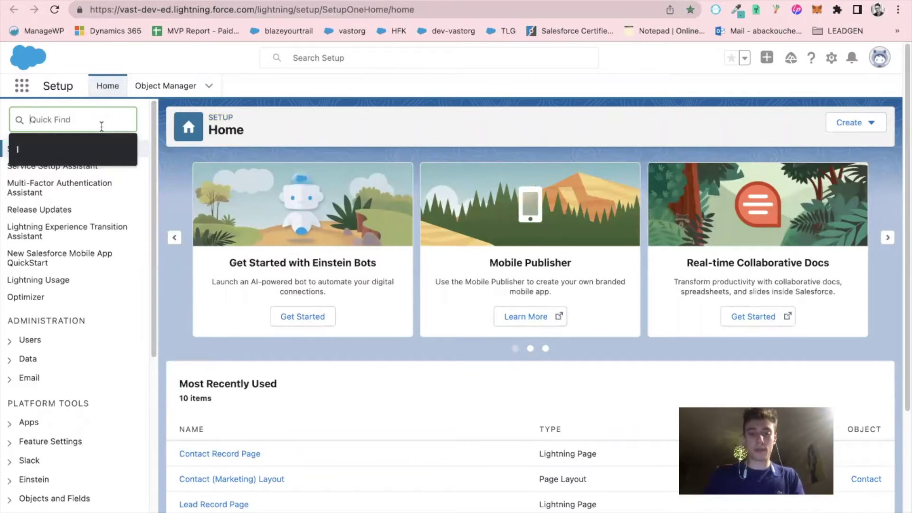
{"action": "type", "text": "Files con"}
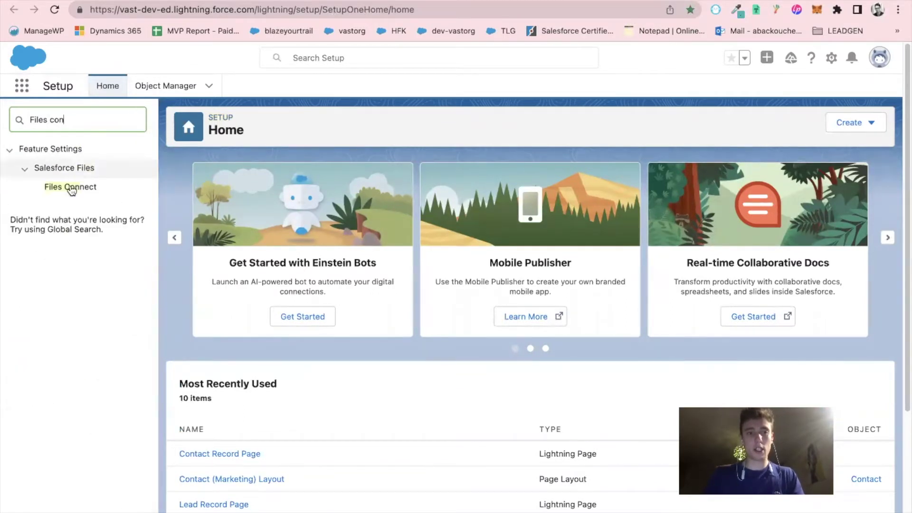
{"action": "left_click", "coordinate": [71, 188]}
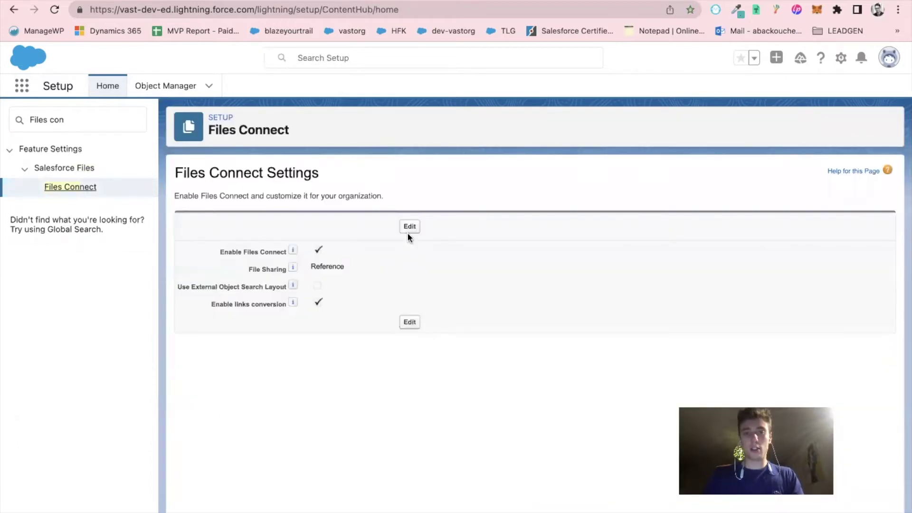
Enable Use External Object Search Layout, keep Reference file sharing, and save the Files Connect settings
{"action": "left_click", "coordinate": [408, 227]}
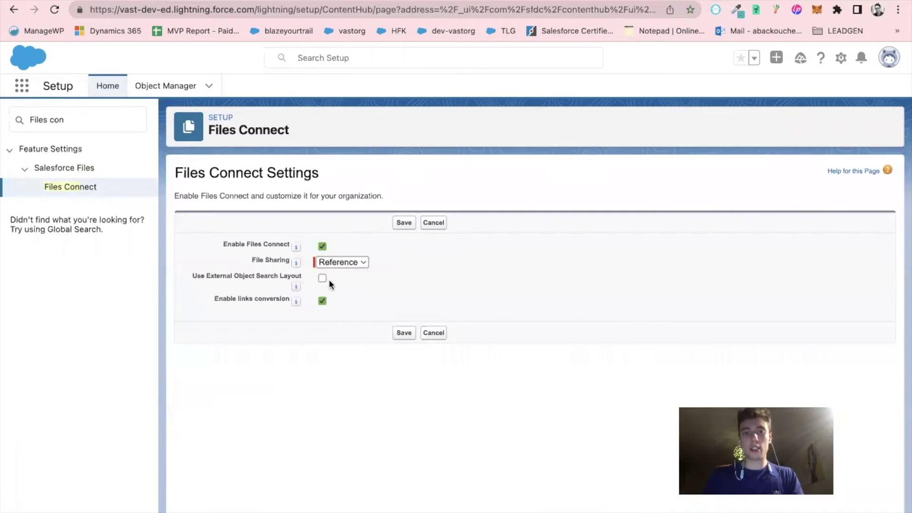
{"action": "left_click", "coordinate": [322, 278]}
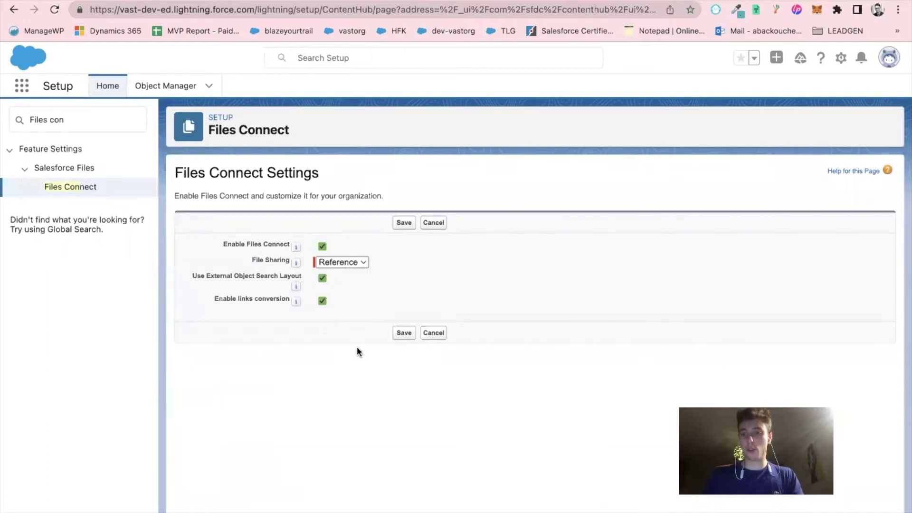
{"action": "left_click", "coordinate": [349, 263]}
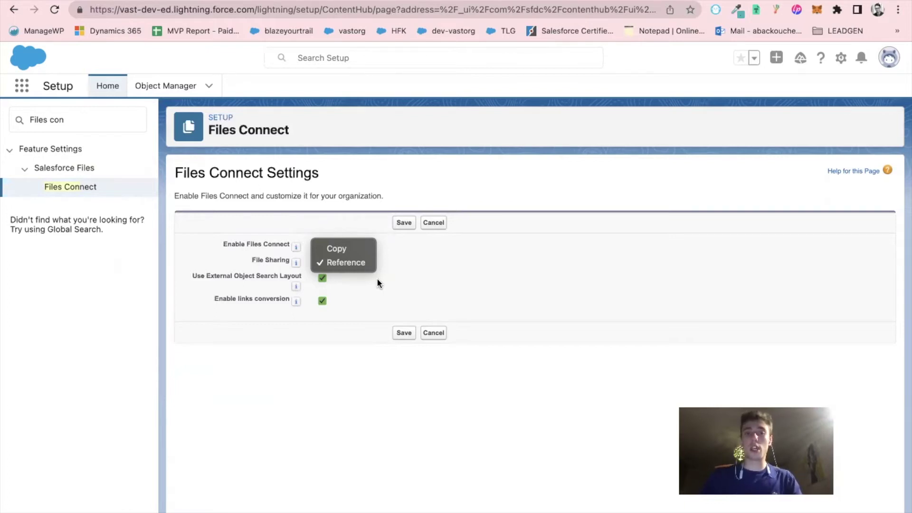
{"action": "left_click", "coordinate": [346, 263]}
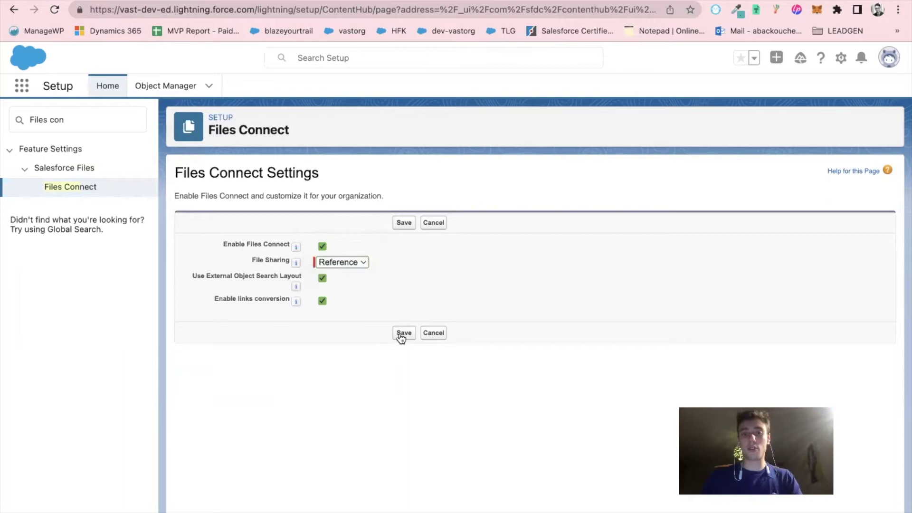
{"action": "left_click", "coordinate": [401, 334]}
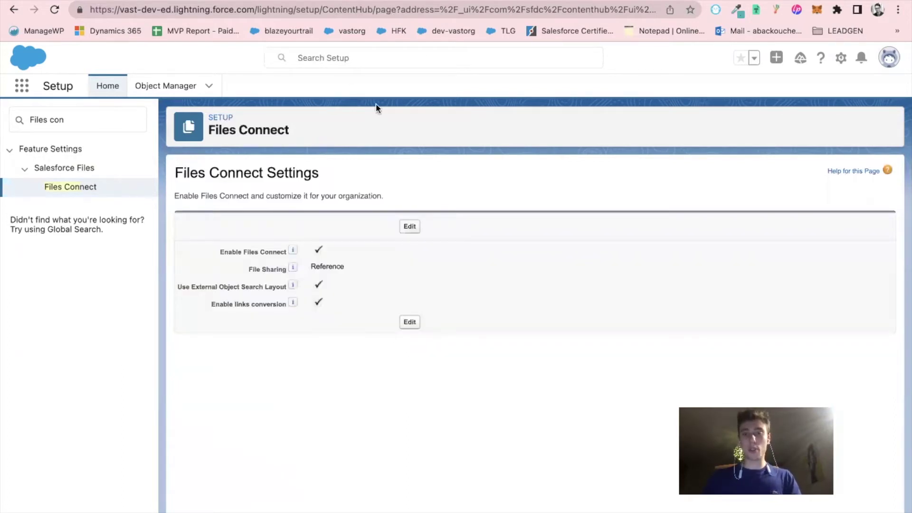
Search 'google cloud console' in a new Chrome tab and open the Google Cloud Console
{"action": "key", "text": "super+t"}
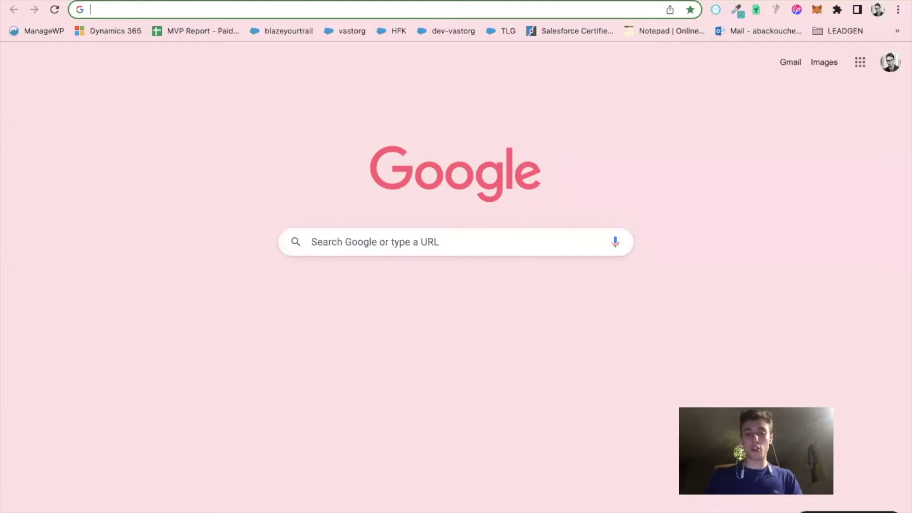
{"action": "type", "text": "google clou"}
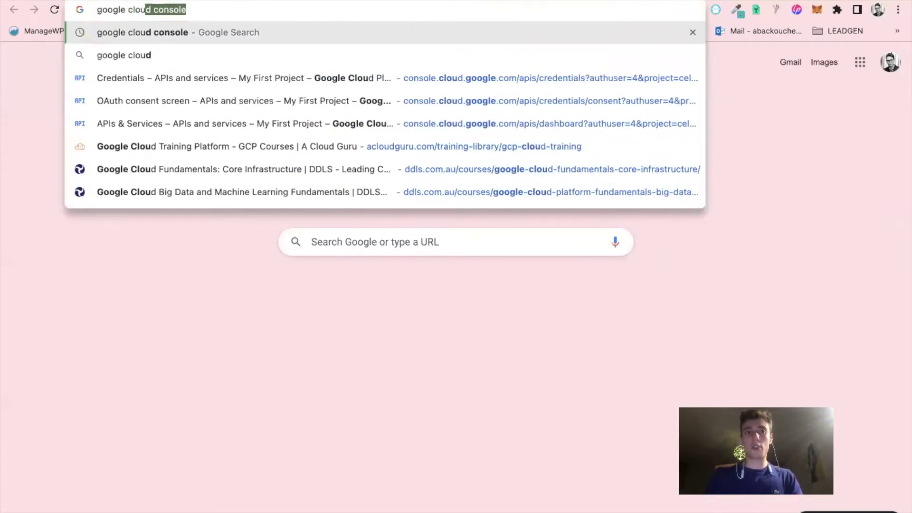
{"action": "type", "text": "d console"}
{"action": "key", "text": "Return"}
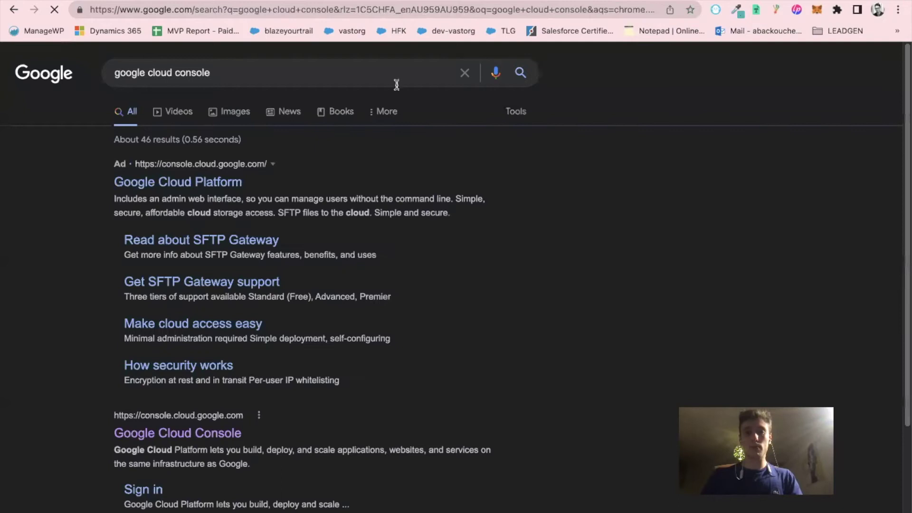
{"action": "left_click", "coordinate": [161, 433]}
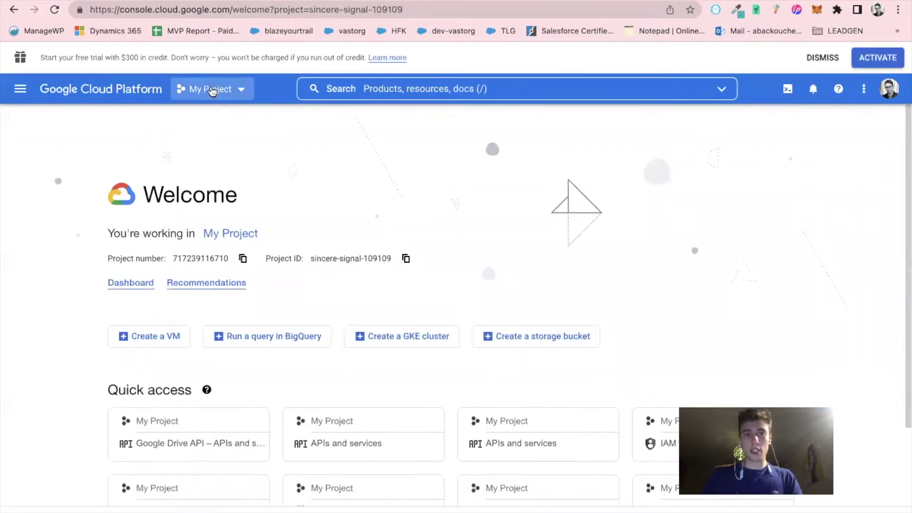
Keep My Project selected and go to the APIs and services dashboard
{"action": "left_click", "coordinate": [212, 89]}
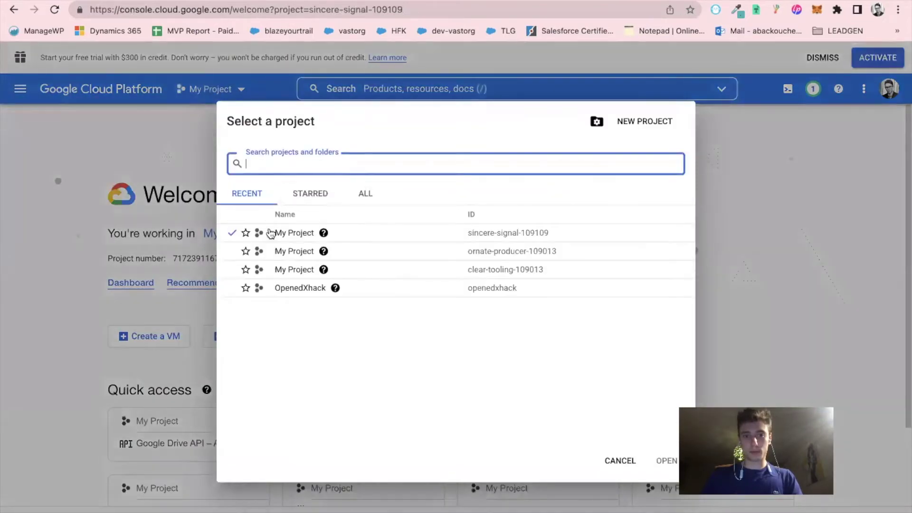
{"action": "left_click", "coordinate": [275, 233]}
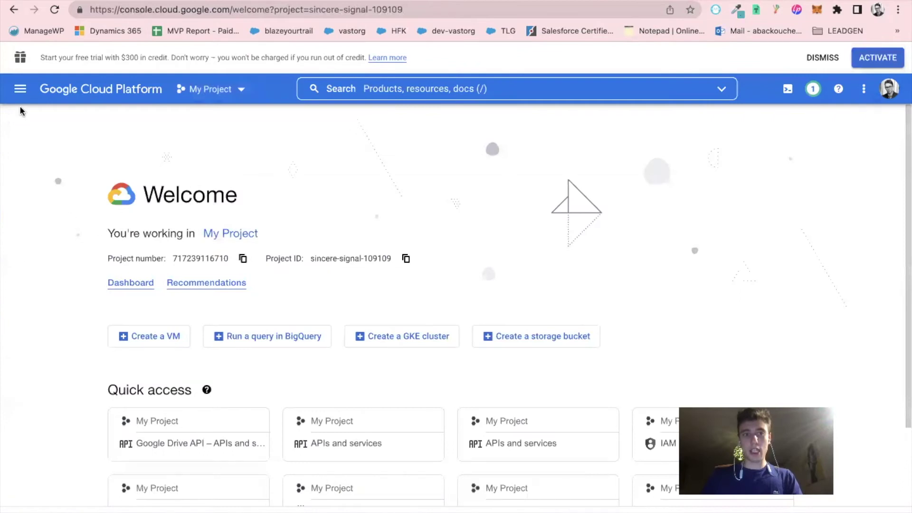
{"action": "left_click", "coordinate": [21, 93]}
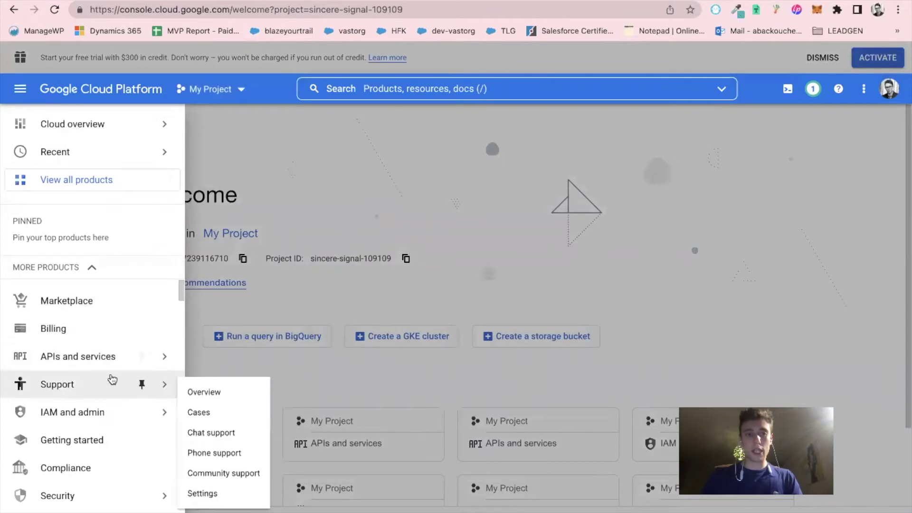
{"action": "mouse_move", "coordinate": [62, 361]}
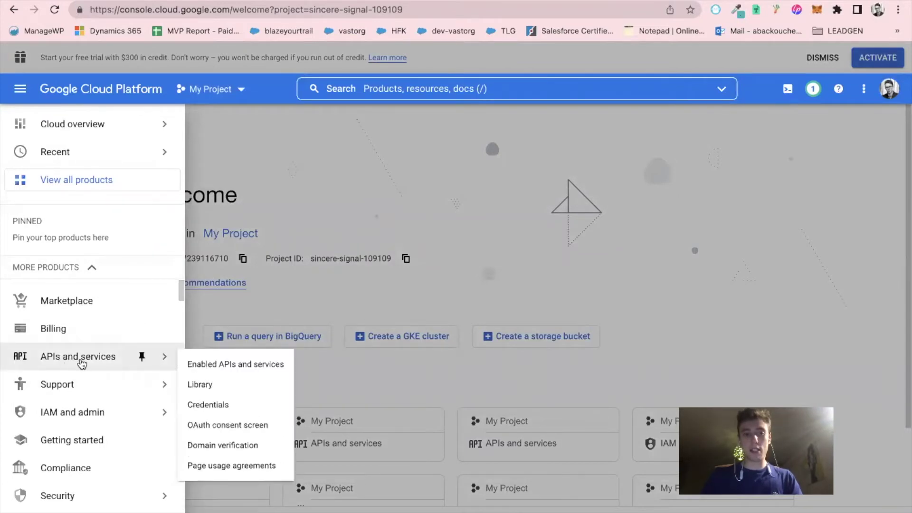
{"action": "left_click", "coordinate": [80, 361]}
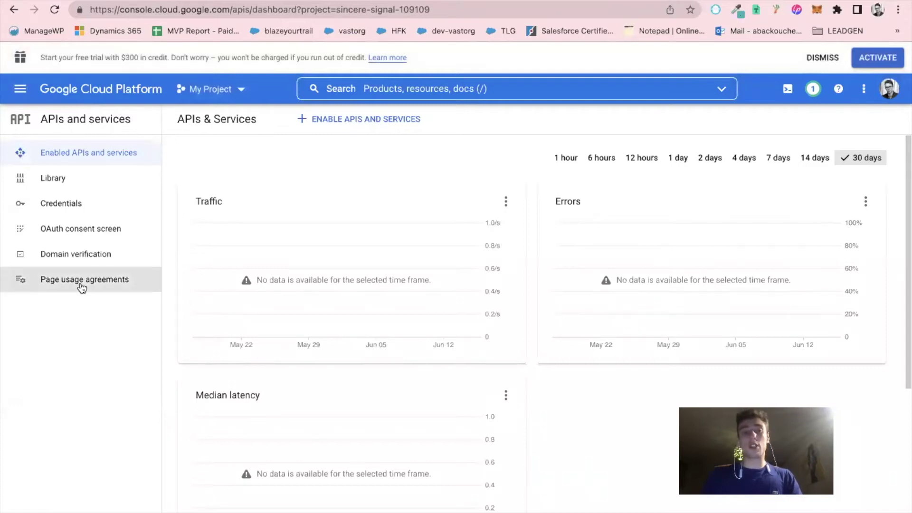
Start creating an OAuth client ID under Credentials and go to Configure Consent Screen
{"action": "left_click", "coordinate": [79, 214]}
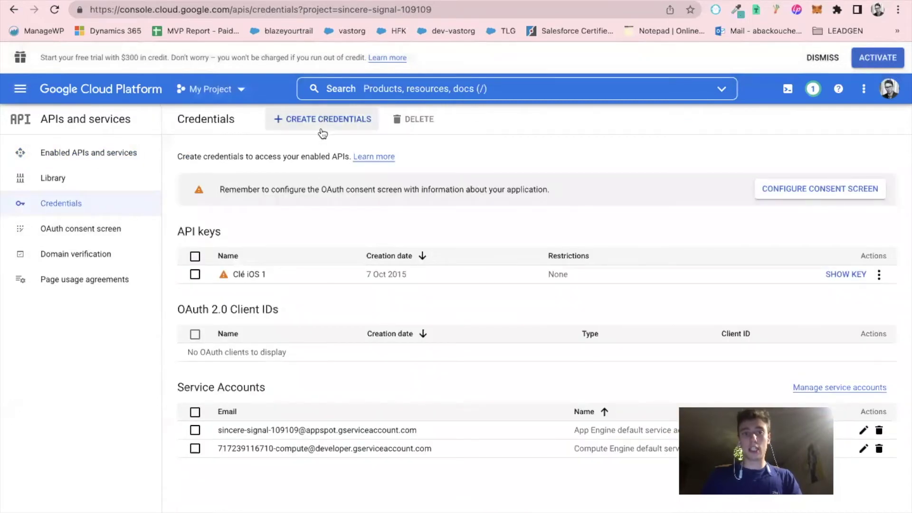
{"action": "left_click", "coordinate": [324, 121]}
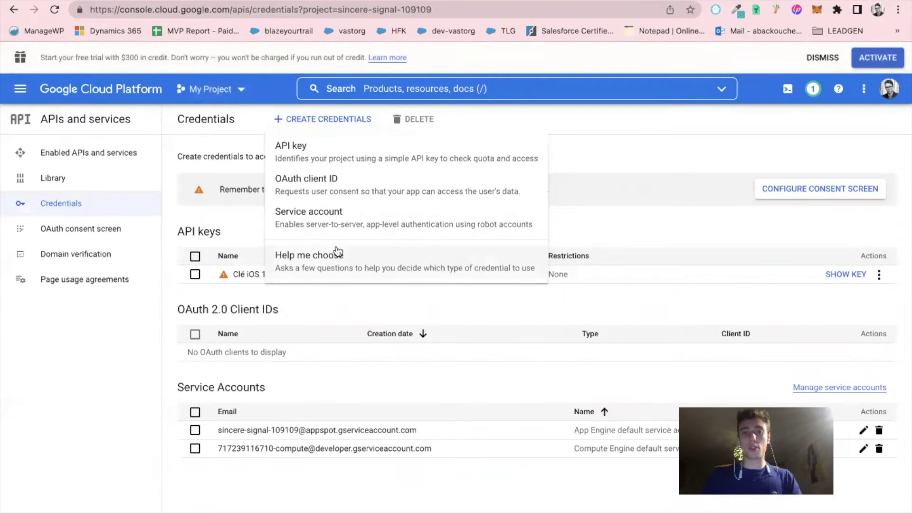
{"action": "left_click", "coordinate": [351, 193]}
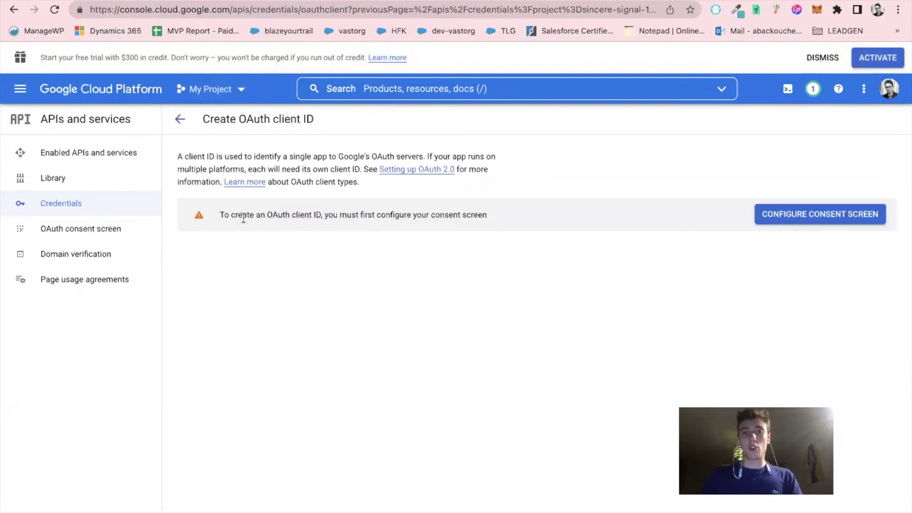
{"action": "left_click_drag", "start_coordinate": [238, 215], "coordinate": [491, 219]}
{"action": "left_click", "coordinate": [832, 219]}
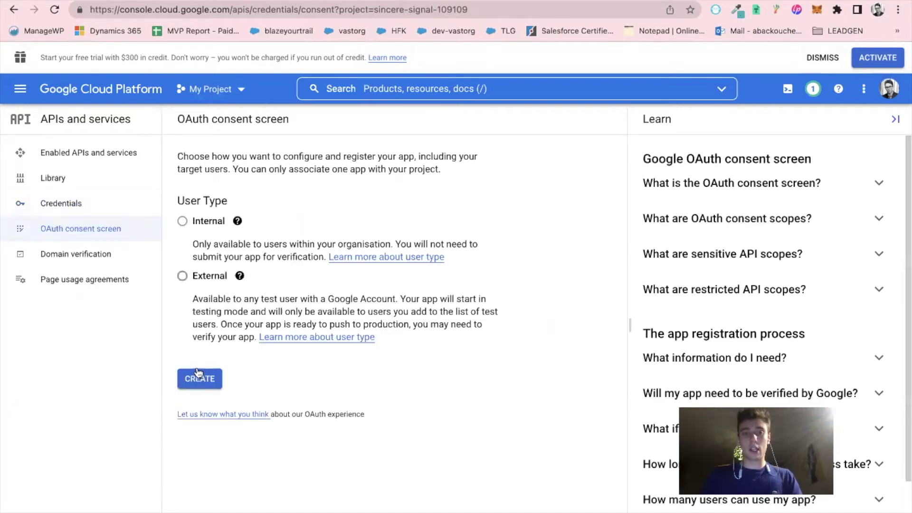
Register an External app named 'Salesforce123' using the account e-mail for user support
{"action": "left_click", "coordinate": [200, 379]}
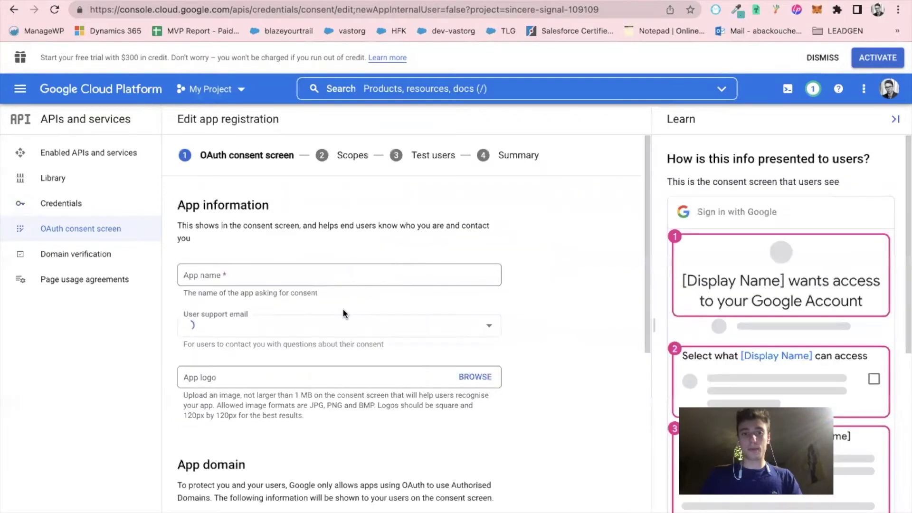
{"action": "left_click", "coordinate": [309, 278]}
{"action": "type", "text": "Salesforce123"}
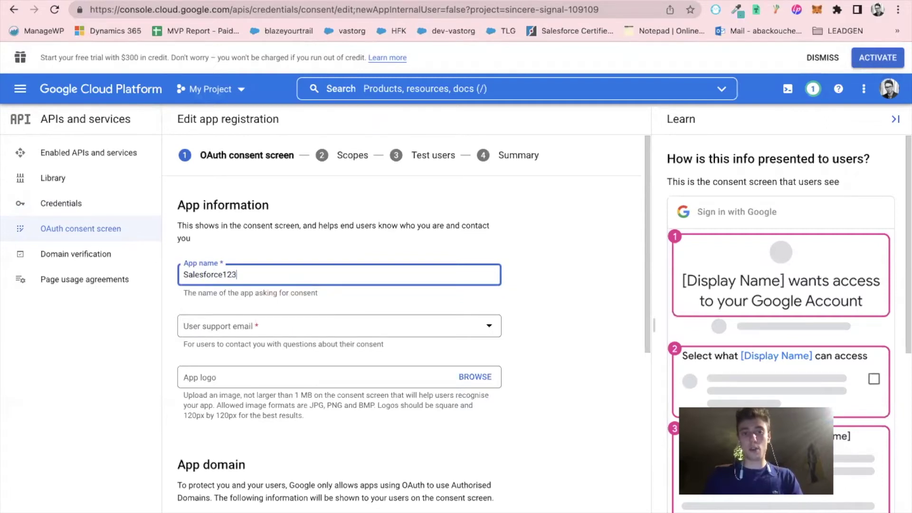
{"action": "left_click", "coordinate": [198, 326]}
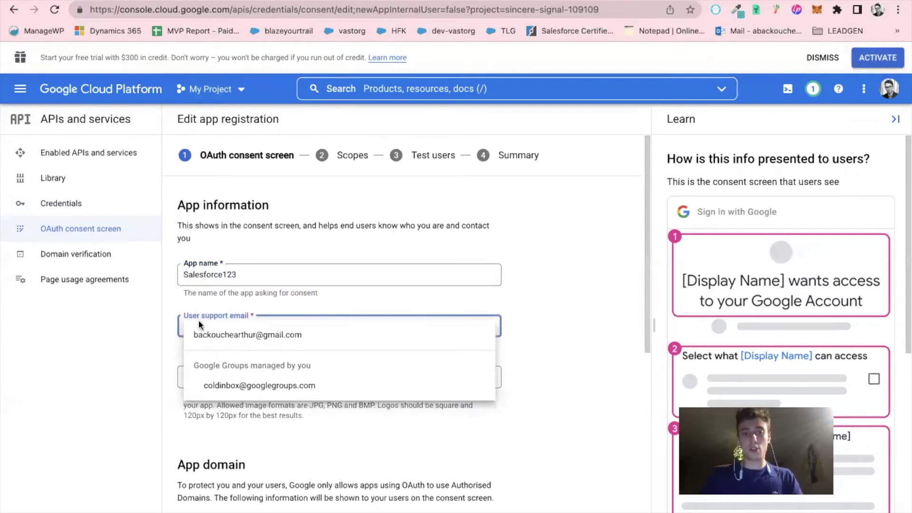
{"action": "left_click", "coordinate": [214, 336]}
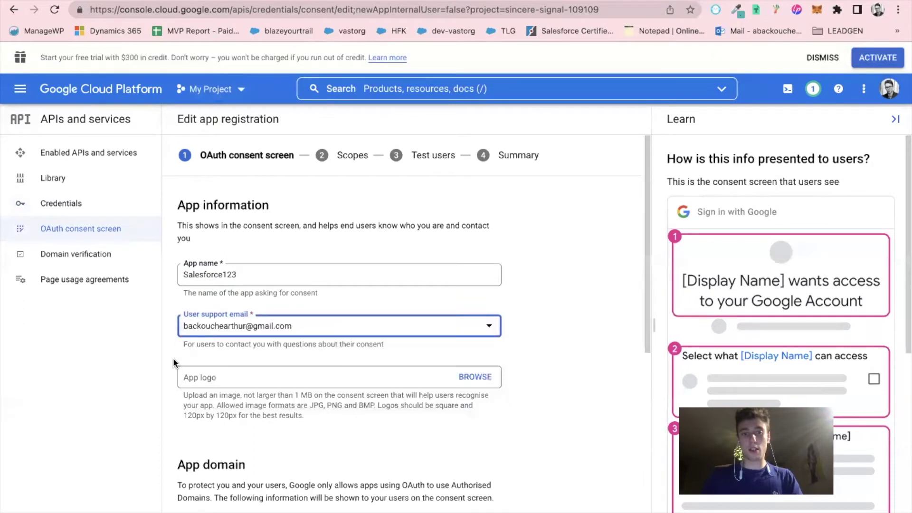
Enter the developer contact e-mail and save the app information
{"action": "scroll", "coordinate": [173, 359], "scroll_direction": "down", "scroll_amount": 1}
{"action": "scroll", "coordinate": [173, 359], "scroll_direction": "down", "scroll_amount": 5}
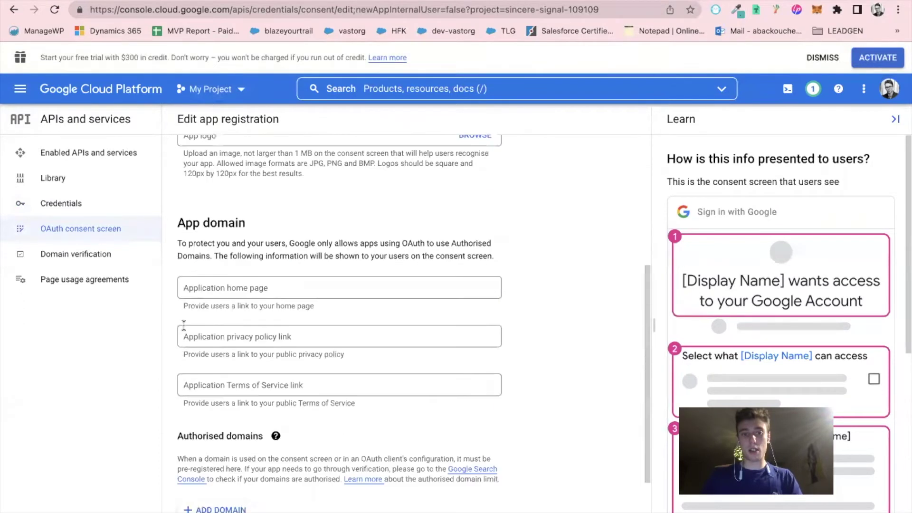
{"action": "scroll", "coordinate": [190, 352], "scroll_direction": "down", "scroll_amount": 2}
{"action": "left_click", "coordinate": [225, 473]}
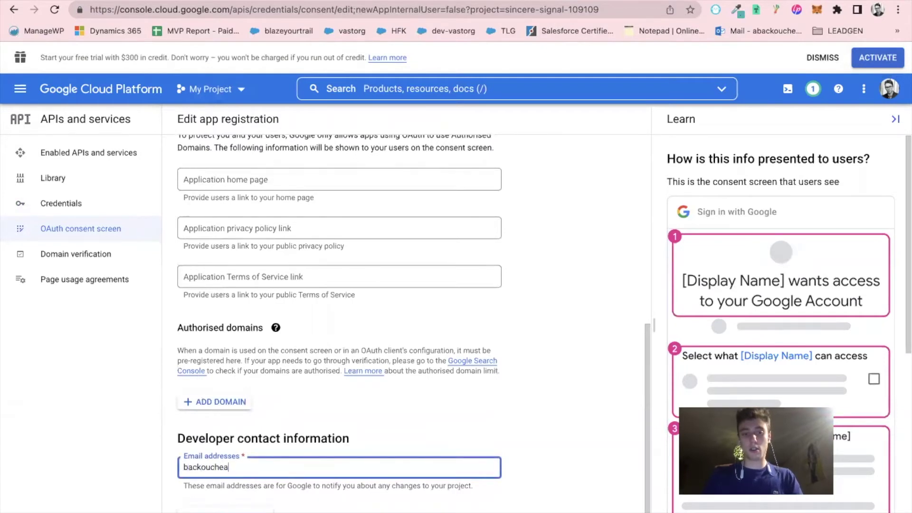
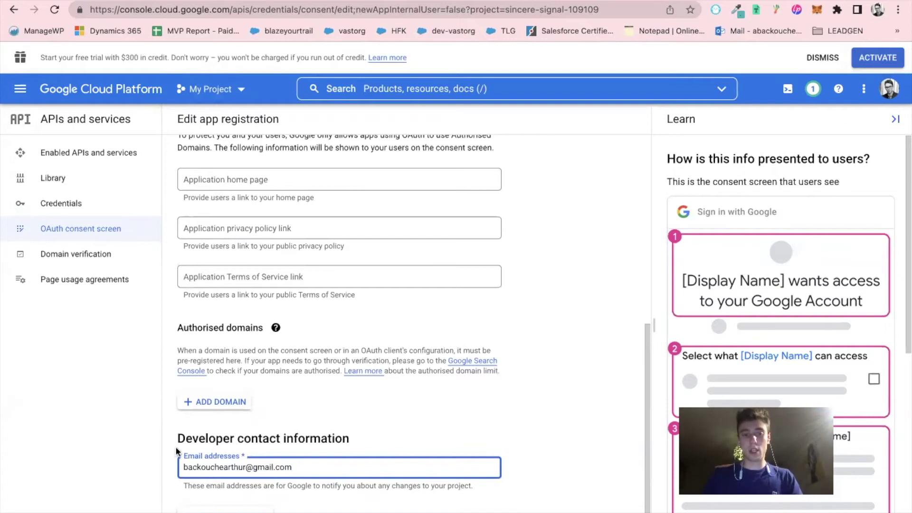
{"action": "left_click", "coordinate": [186, 506]}
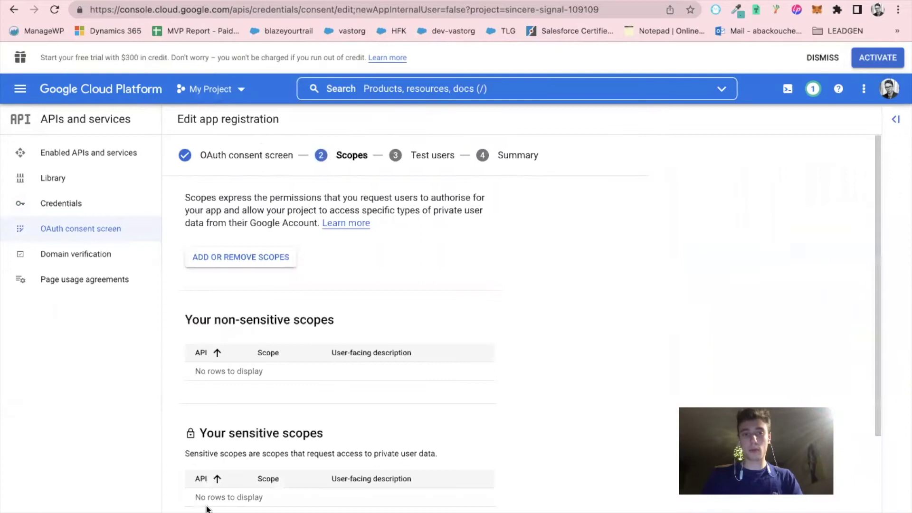
Continue past the Scopes and Test users steps, then return to the dashboard from the Summary
{"action": "scroll", "coordinate": [205, 508], "scroll_direction": "down", "scroll_amount": 3}
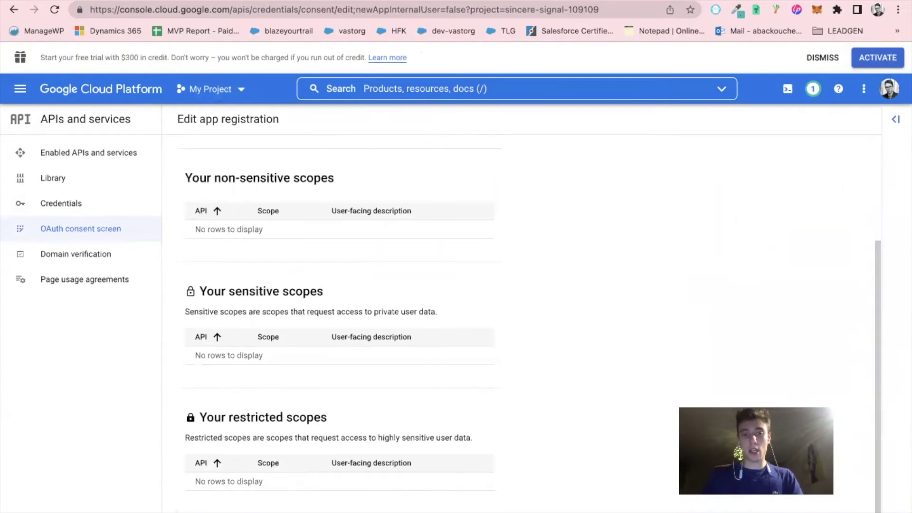
{"action": "left_click", "coordinate": [204, 508]}
{"action": "left_click", "coordinate": [214, 406]}
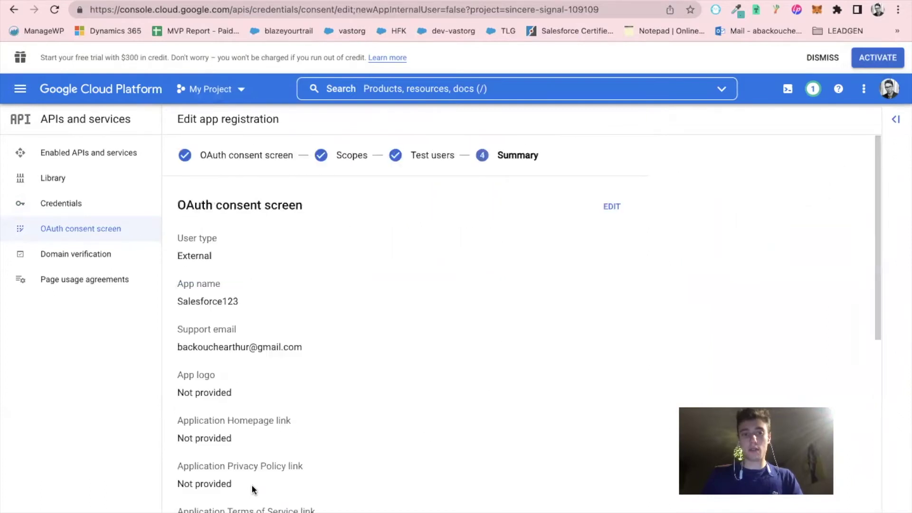
{"action": "scroll", "coordinate": [249, 483], "scroll_direction": "down", "scroll_amount": 7}
{"action": "scroll", "coordinate": [238, 494], "scroll_direction": "down", "scroll_amount": 1}
{"action": "left_click", "coordinate": [235, 509]}
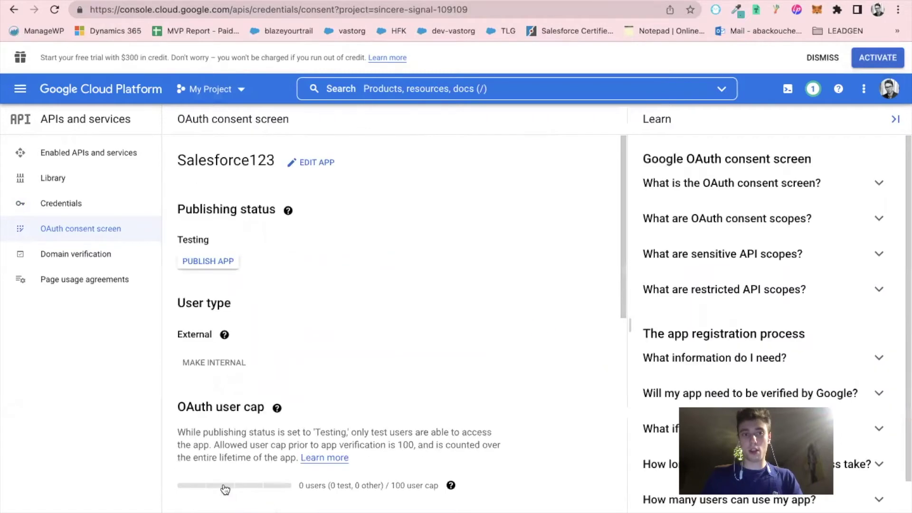
{"action": "scroll", "coordinate": [233, 503], "scroll_direction": "down", "scroll_amount": 10}
Create a new OAuth client ID of type Web application named 'Salesforce123' under Credentials
{"action": "scroll", "coordinate": [222, 487], "scroll_direction": "up", "scroll_amount": 7}
{"action": "scroll", "coordinate": [222, 487], "scroll_direction": "up", "scroll_amount": 4}
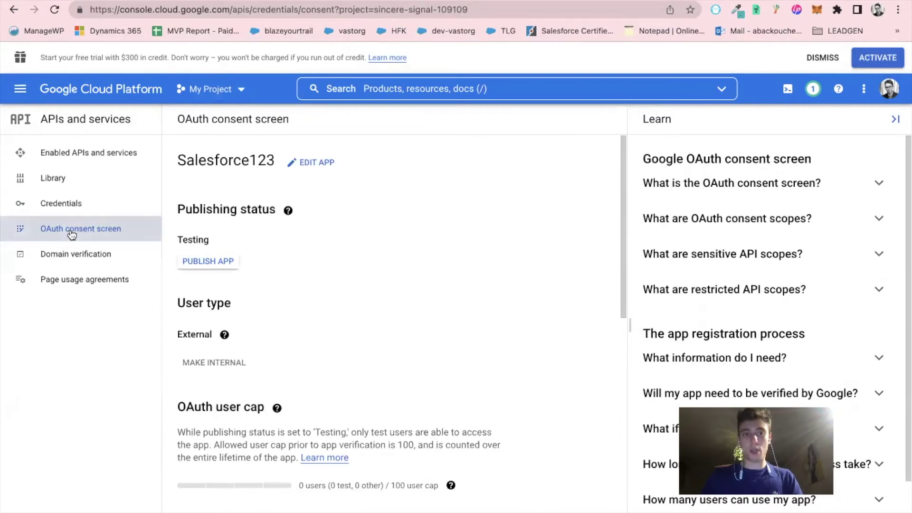
{"action": "left_click", "coordinate": [72, 203]}
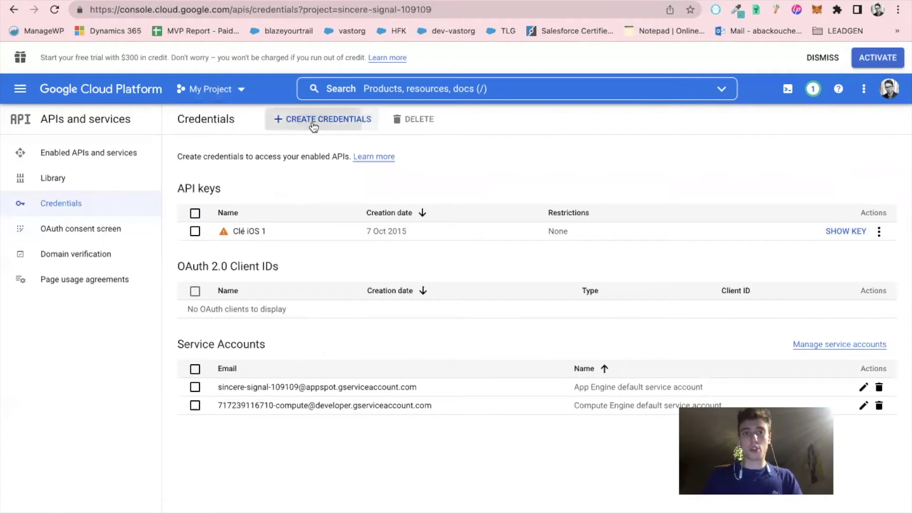
{"action": "left_click", "coordinate": [313, 120]}
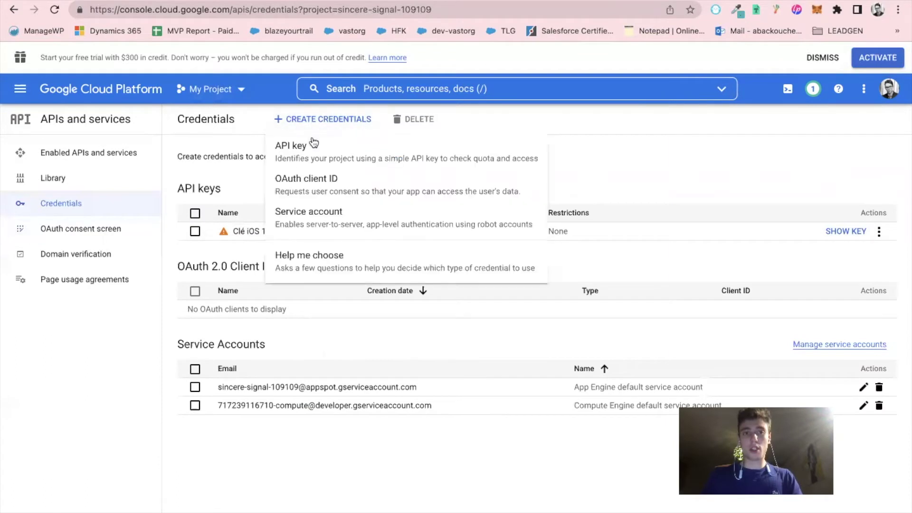
{"action": "left_click", "coordinate": [339, 194]}
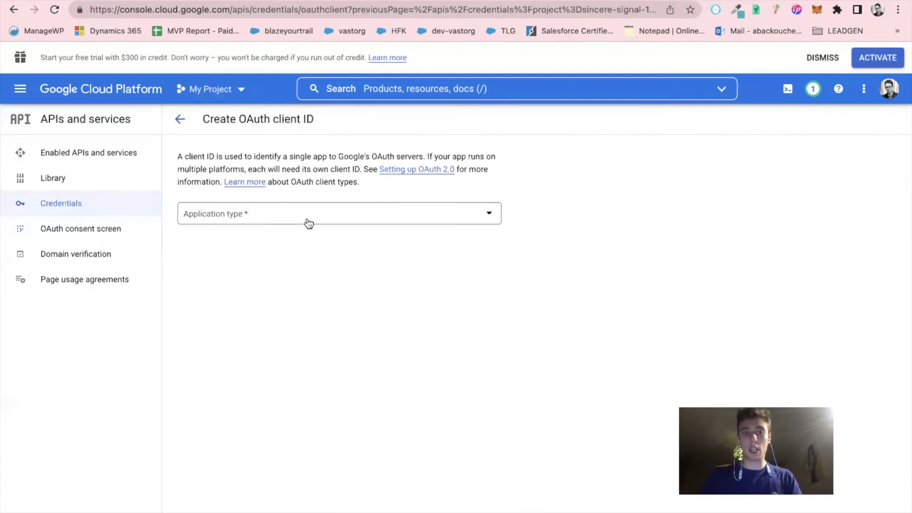
{"action": "left_click", "coordinate": [308, 220]}
{"action": "left_click", "coordinate": [310, 219]}
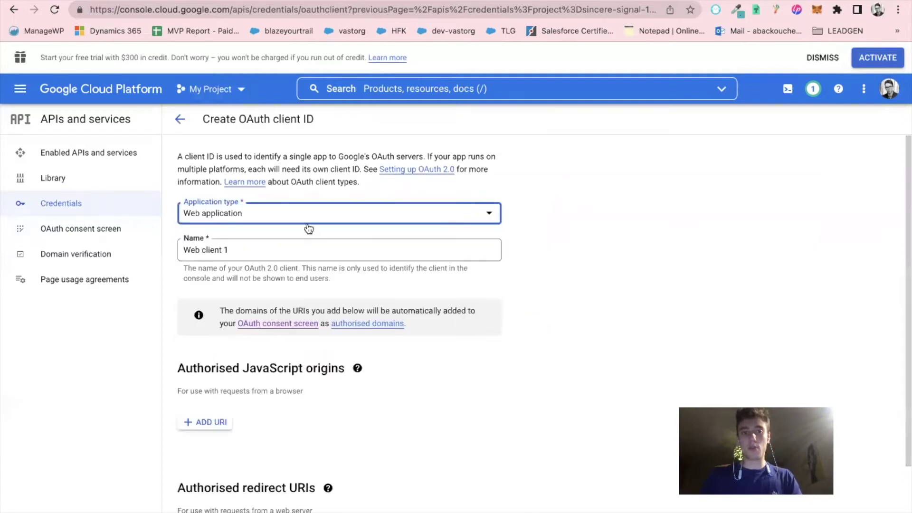
{"action": "triple_click", "coordinate": [291, 244]}
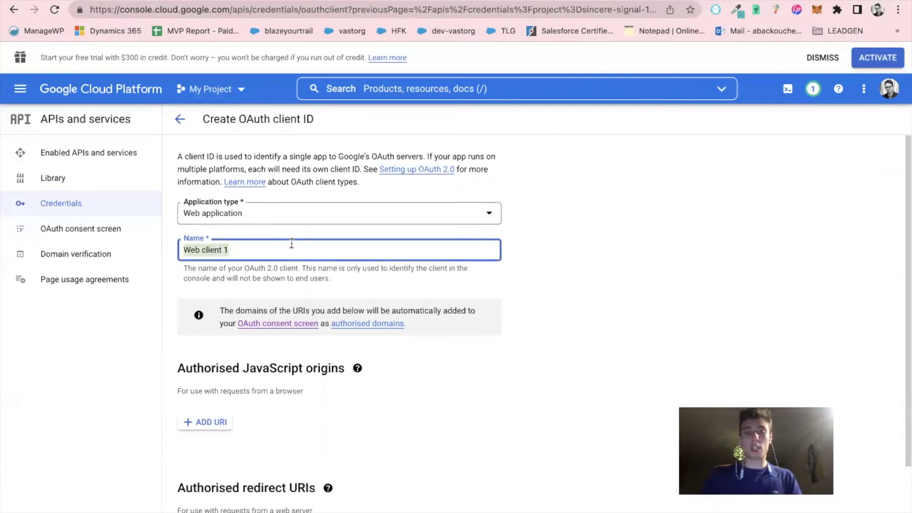
{"action": "type", "text": "Salesforce123"}
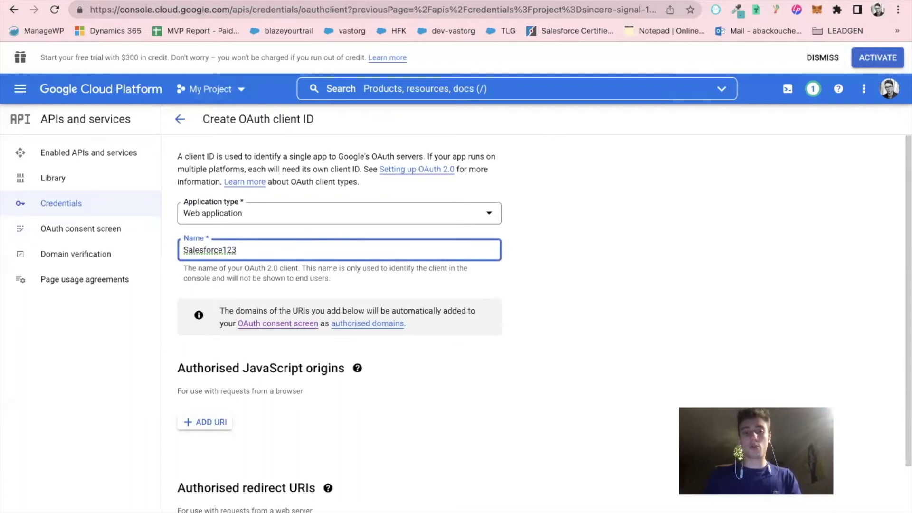
{"action": "left_click", "coordinate": [565, 288]}
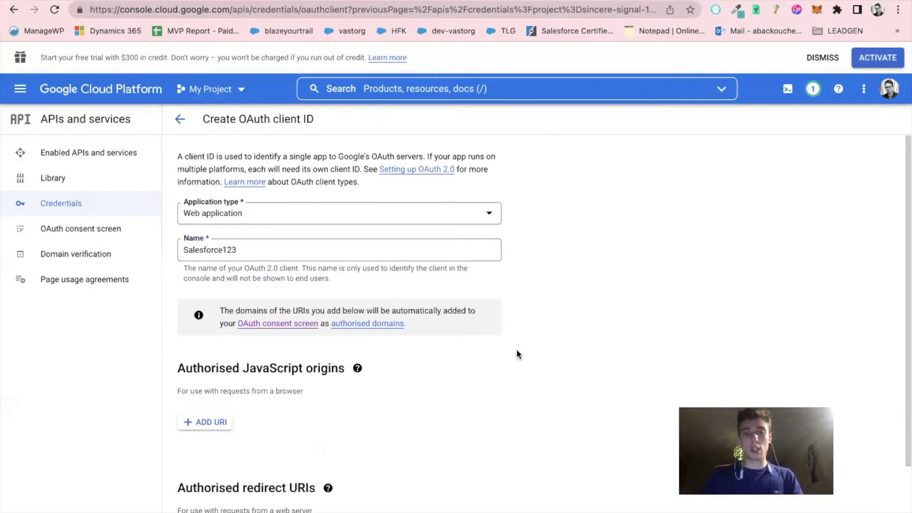
{"action": "scroll", "coordinate": [513, 354], "scroll_direction": "down", "scroll_amount": 2}
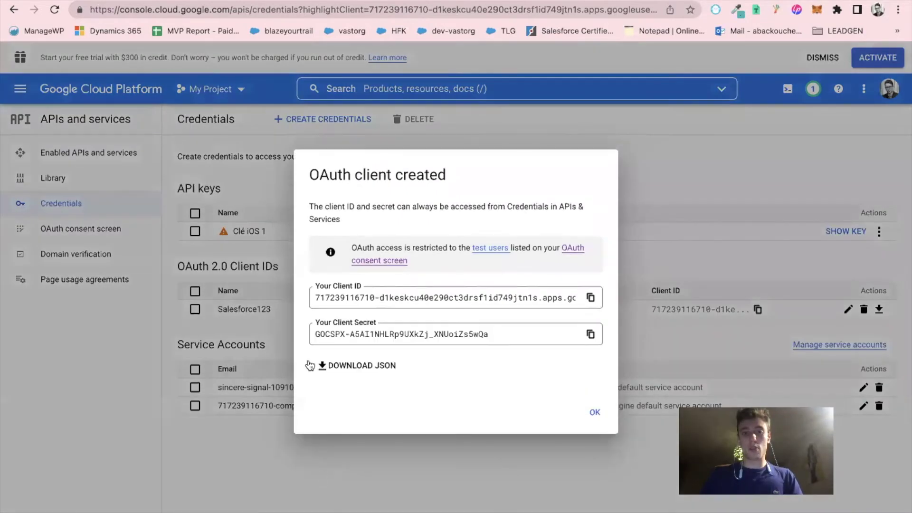
{"action": "left_click_drag", "start_coordinate": [313, 285], "coordinate": [332, 288]}
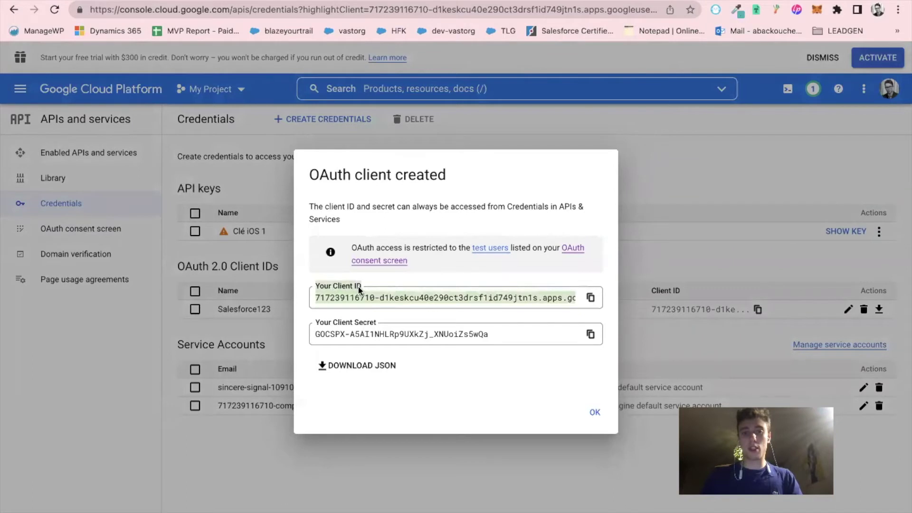
{"action": "left_click_drag", "start_coordinate": [359, 286], "coordinate": [315, 321]}
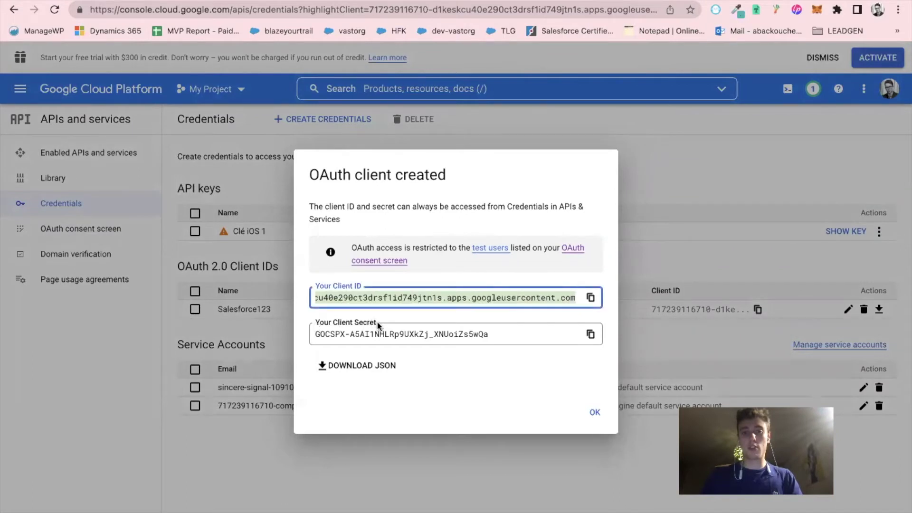
{"action": "left_click", "coordinate": [441, 418]}
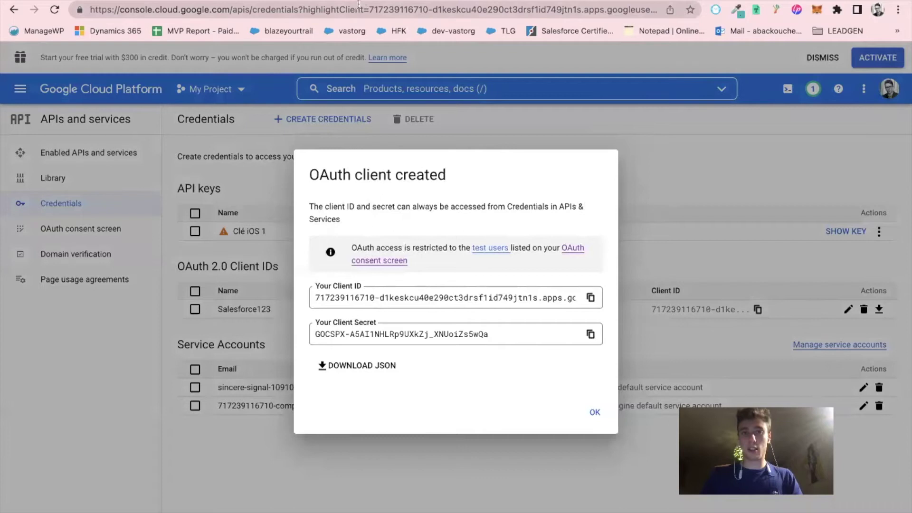
Back in Salesforce Setup, find Auth. Providers with Quick Find 'Auth' and start a new provider
{"action": "key", "text": "ctrl+Tab"}
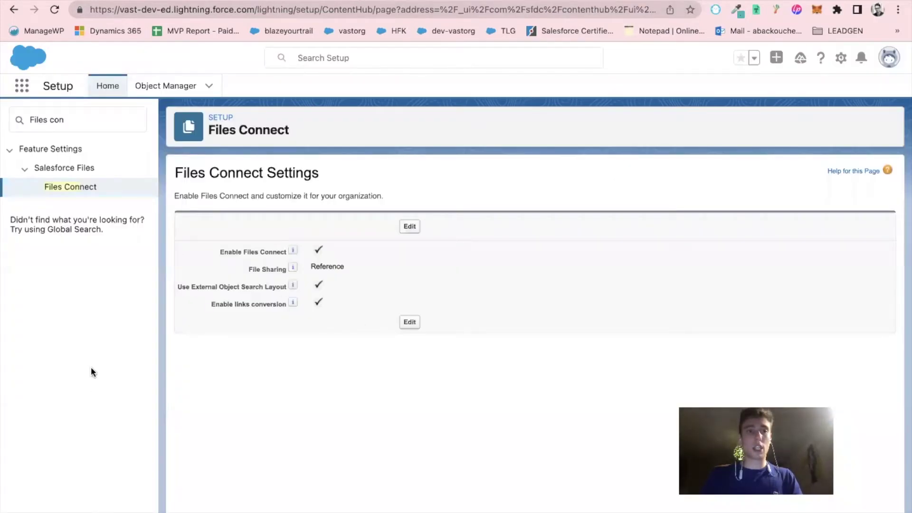
{"action": "triple_click", "coordinate": [108, 120]}
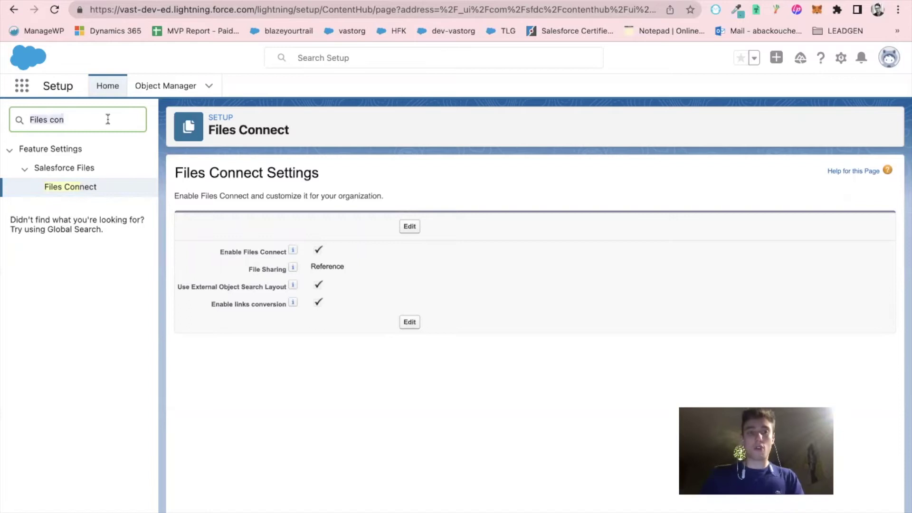
{"action": "key", "text": "BackSpace"}
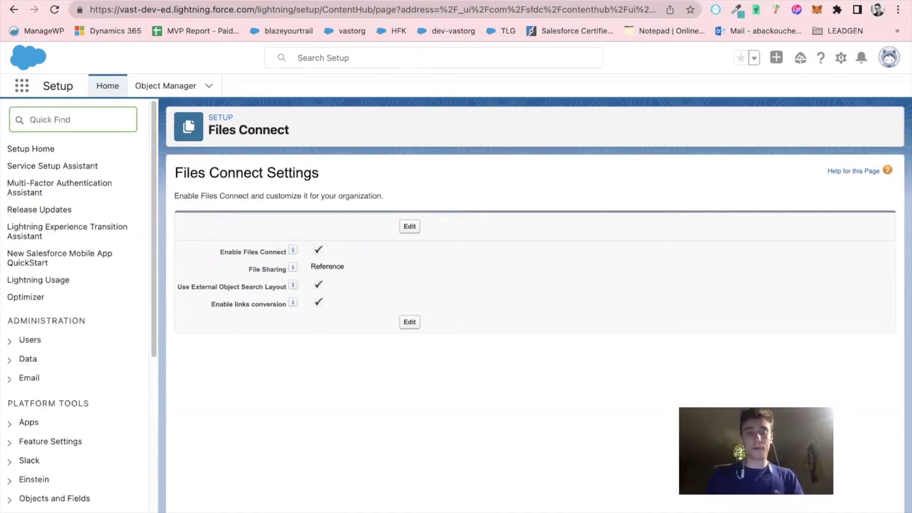
{"action": "type", "text": "Au"}
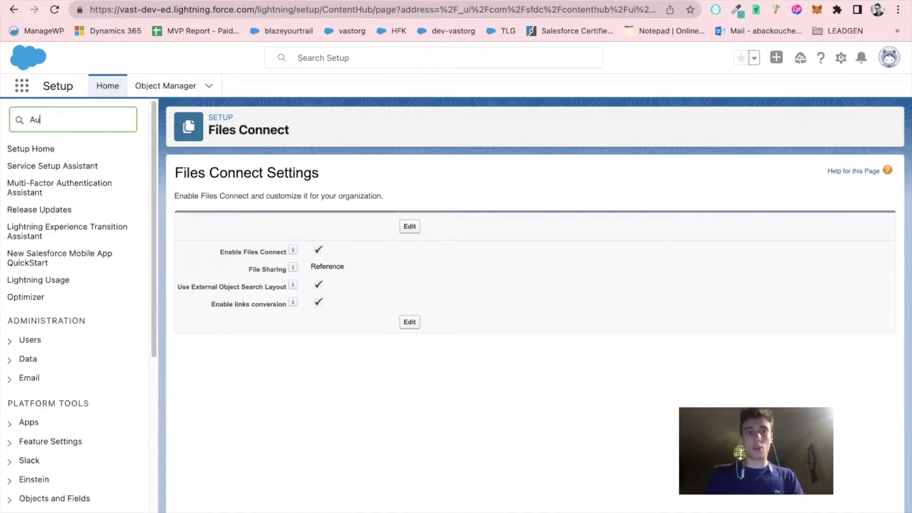
{"action": "type", "text": "th"}
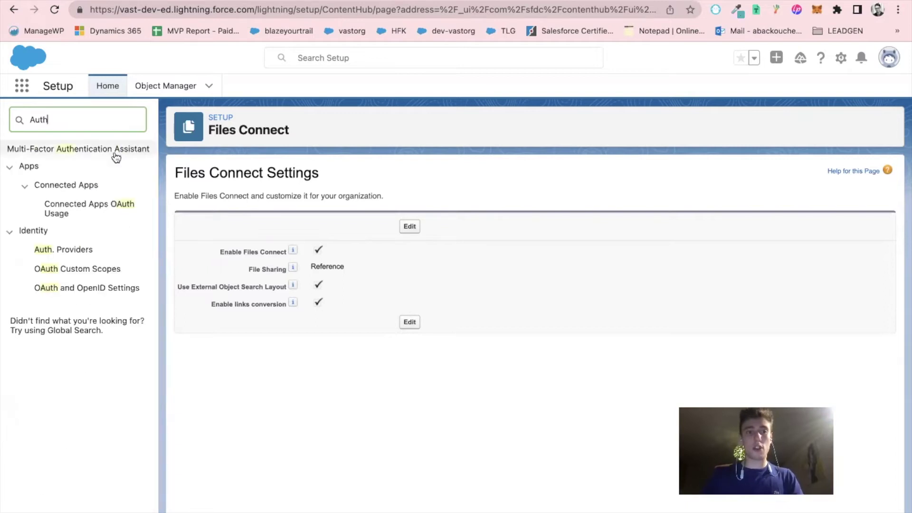
{"action": "left_click", "coordinate": [75, 249]}
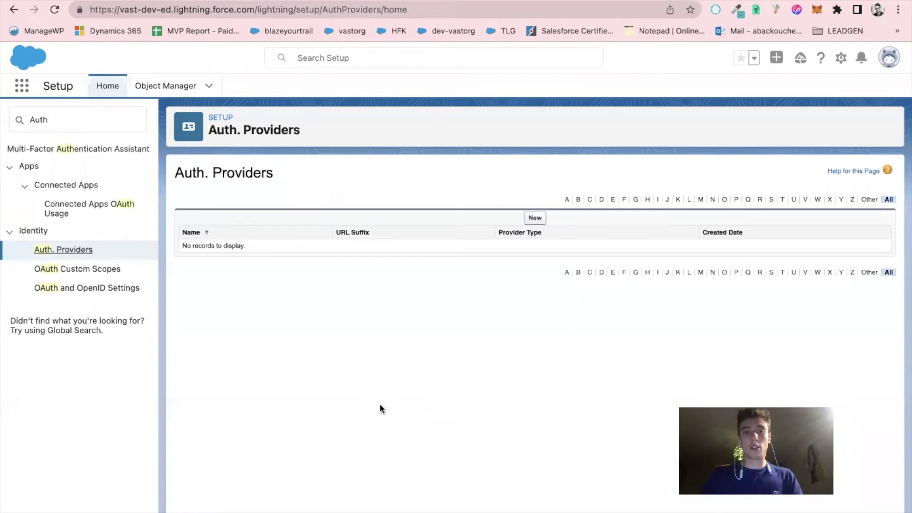
{"action": "left_click", "coordinate": [535, 218]}
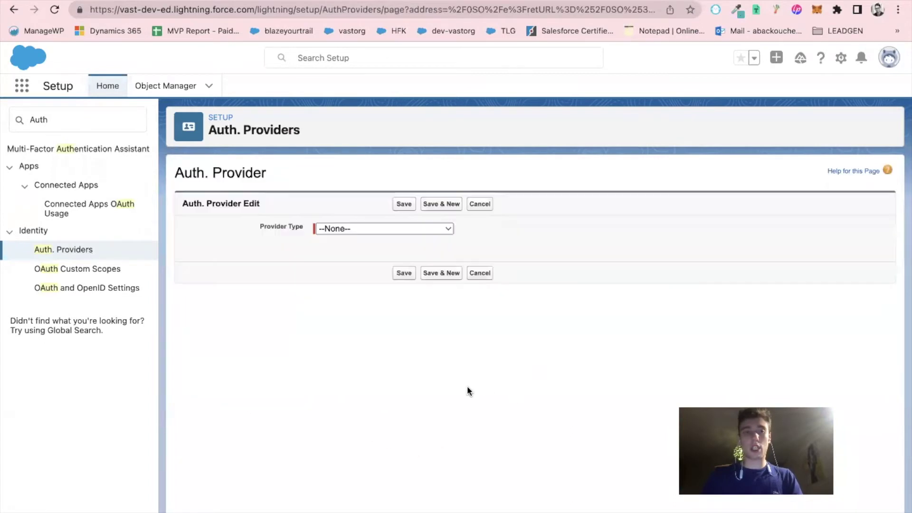
Set the provider type to Google and name it 'GoogleDrive123' so the URL Suffix fills in
{"action": "left_click", "coordinate": [362, 229]}
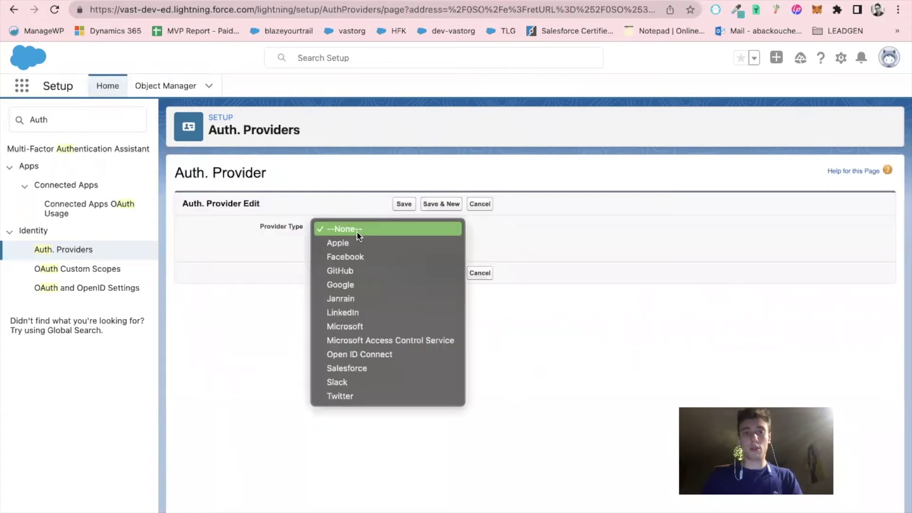
{"action": "left_click", "coordinate": [360, 281]}
{"action": "left_click", "coordinate": [238, 265]}
{"action": "left_click", "coordinate": [334, 244]}
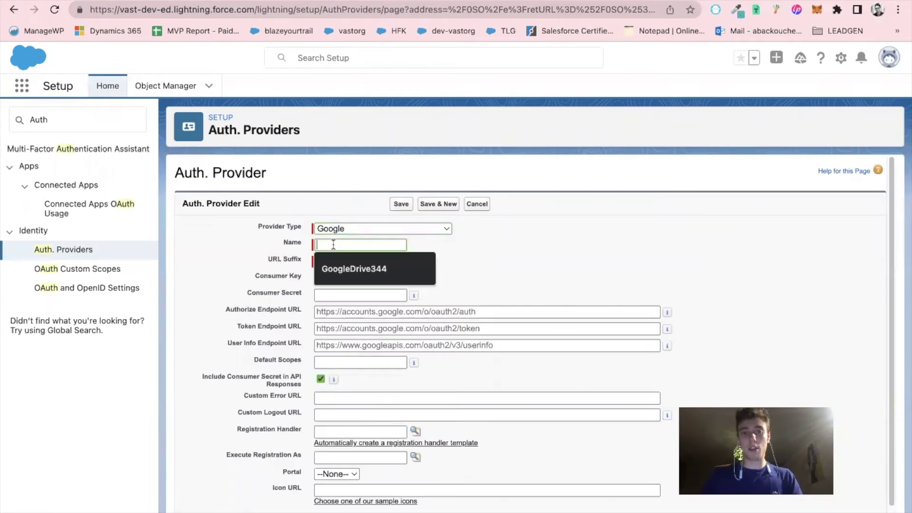
{"action": "type", "text": "GoogleDrive123"}
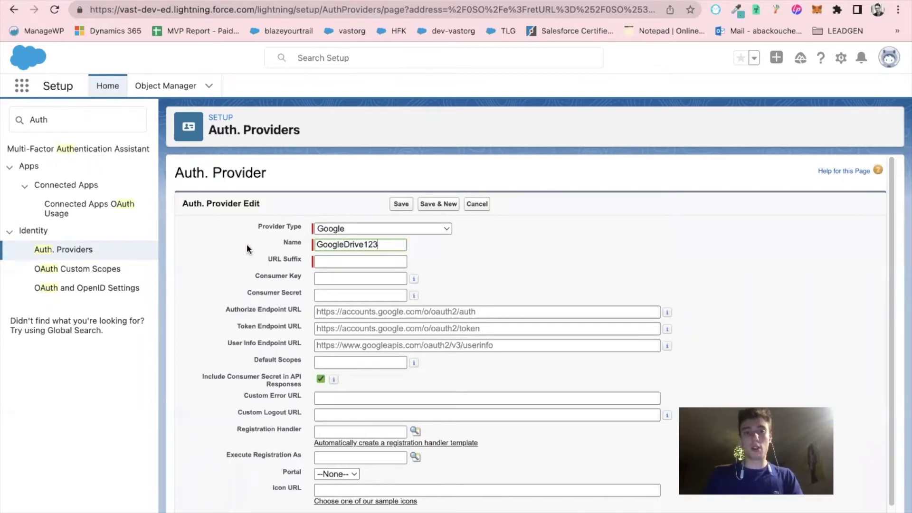
{"action": "left_click", "coordinate": [246, 255]}
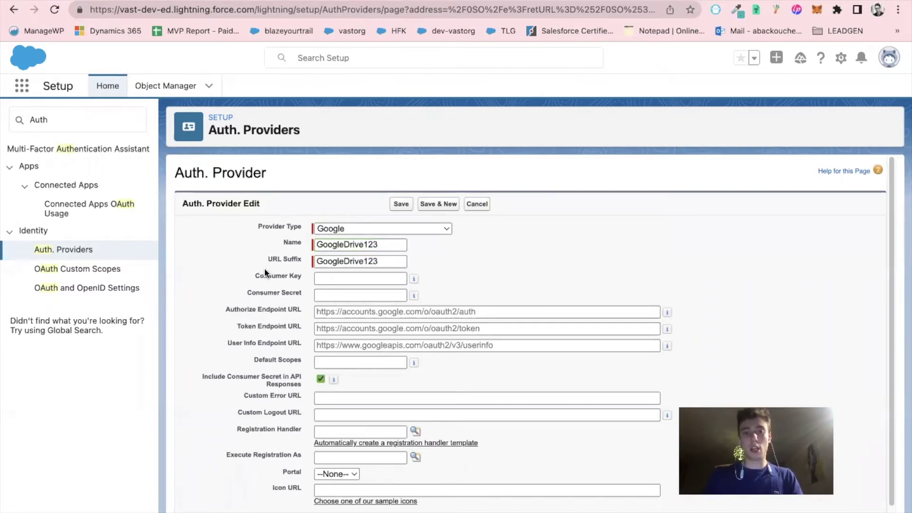
Copy the Google client ID and secret into the Consumer Key and Consumer Secret fields
{"action": "left_click", "coordinate": [514, 4]}
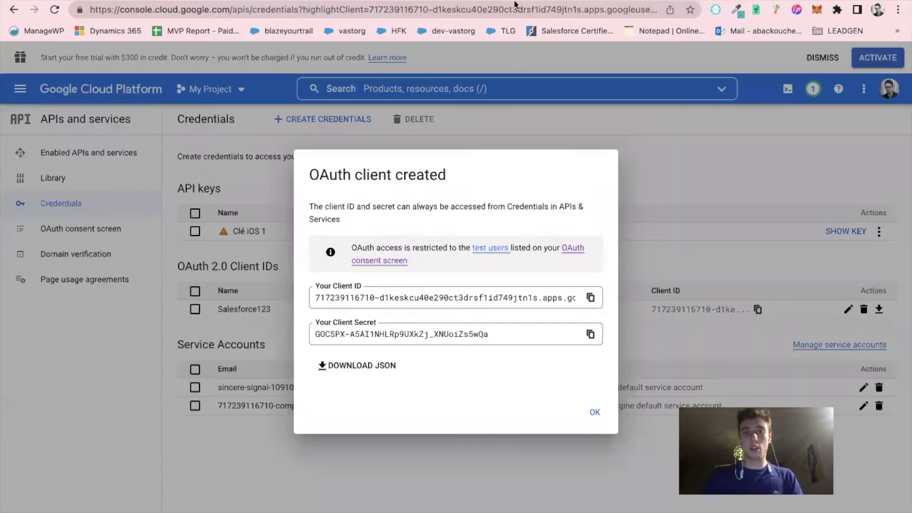
{"action": "left_click", "coordinate": [591, 299]}
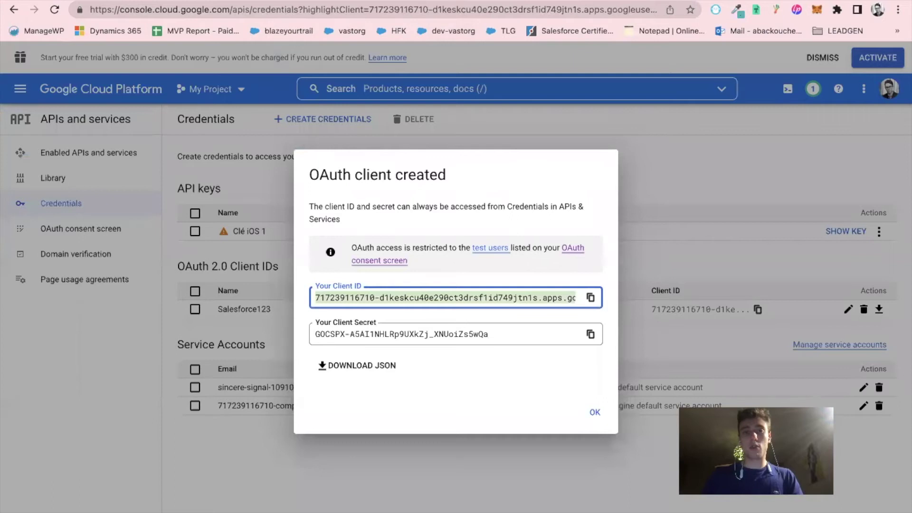
{"action": "key", "text": "ctrl+shift+Tab"}
{"action": "left_click", "coordinate": [356, 278]}
{"action": "key", "text": "super+v"}
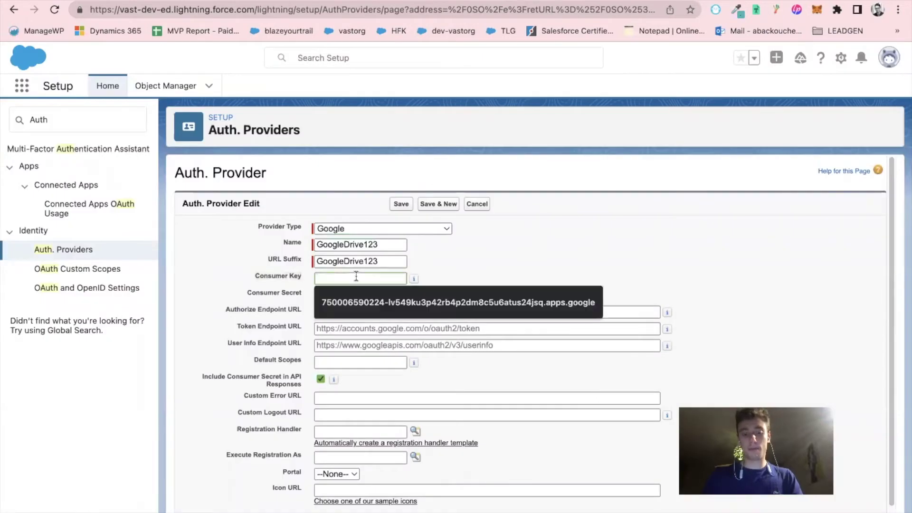
{"action": "left_click", "coordinate": [230, 272]}
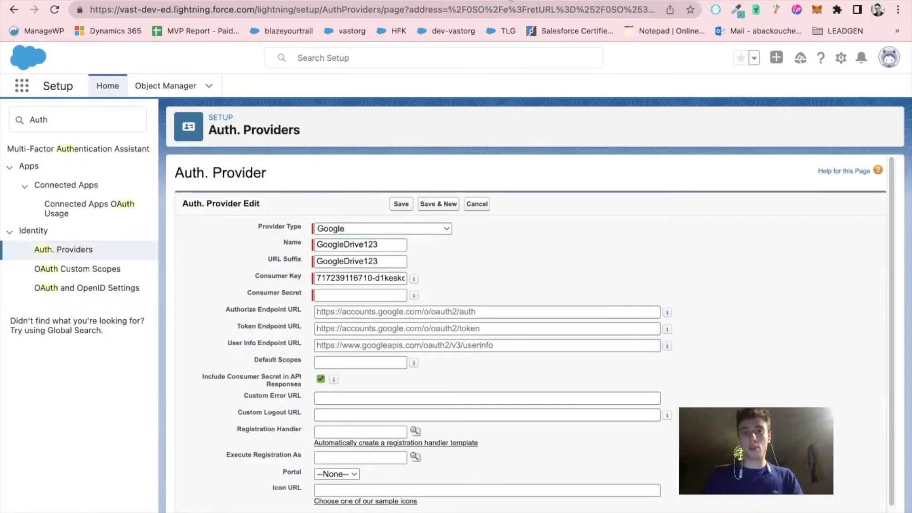
{"action": "key", "text": "ctrl+Tab"}
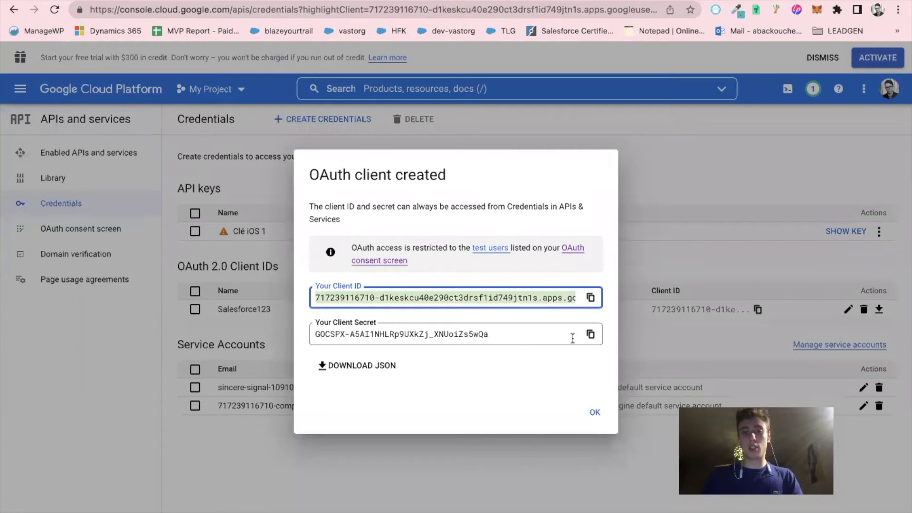
{"action": "left_click", "coordinate": [590, 334]}
{"action": "key", "text": "ctrl+Tab"}
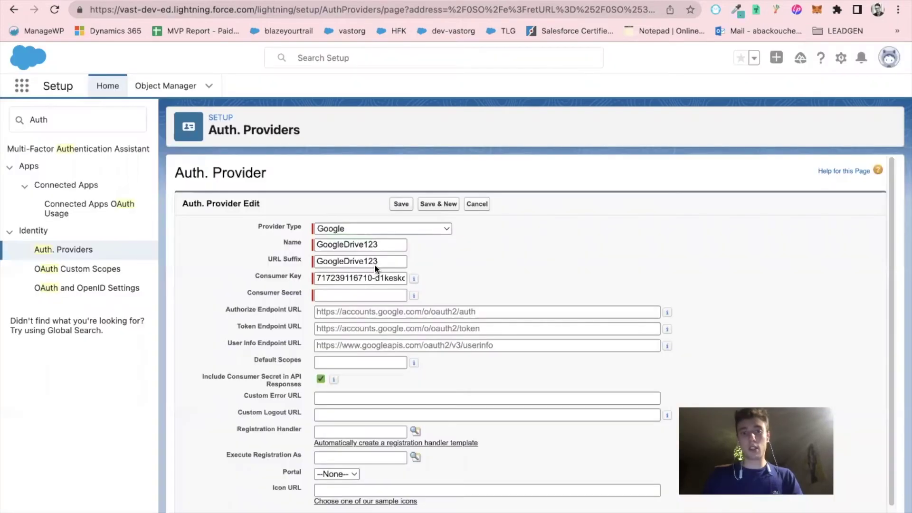
{"action": "left_click", "coordinate": [352, 294]}
{"action": "key", "text": "super+v"}
{"action": "left_click", "coordinate": [244, 281]}
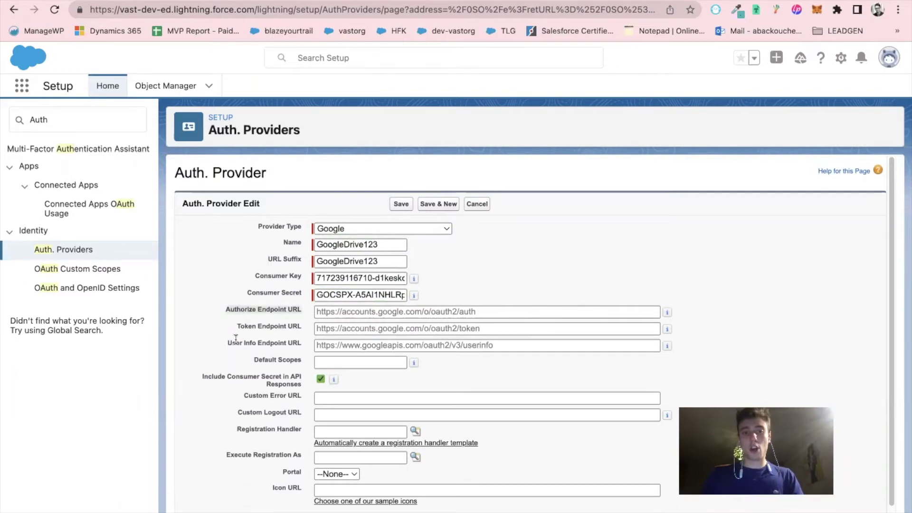
Drag the offline-access Google authorize URL from the notes into Authorize Endpoint URL and verify access_type
{"action": "scroll", "coordinate": [218, 345], "scroll_direction": "down", "scroll_amount": 1}
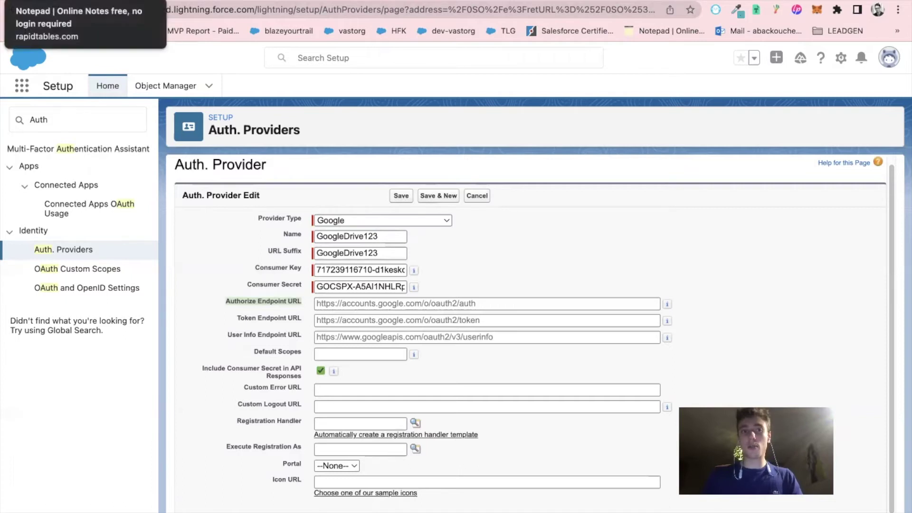
{"action": "left_click", "coordinate": [71, 1]}
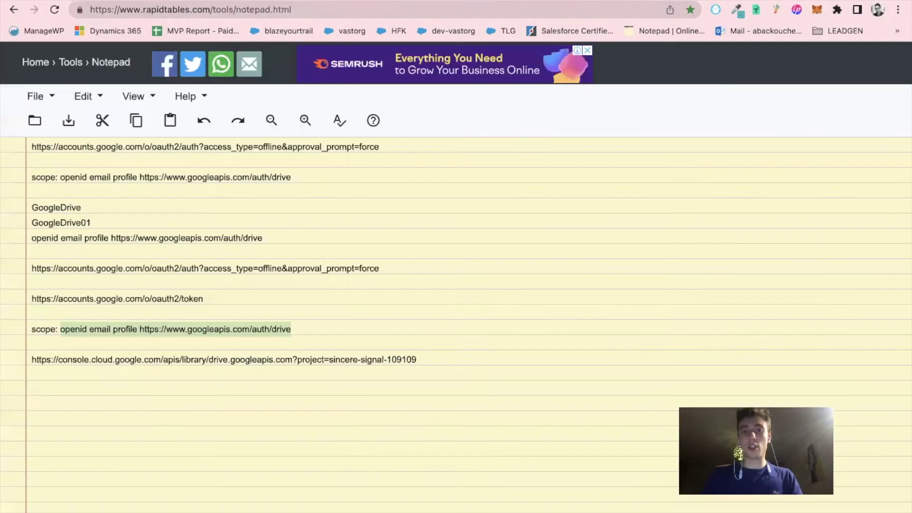
{"action": "triple_click", "coordinate": [103, 268]}
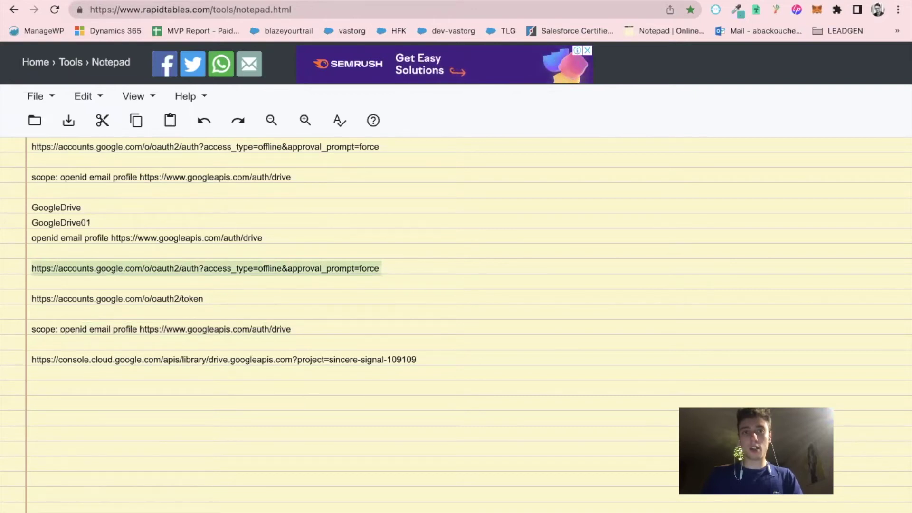
{"action": "left_click_drag", "start_coordinate": [190, 1], "coordinate": [356, 303]}
{"action": "left_click", "coordinate": [230, 308]}
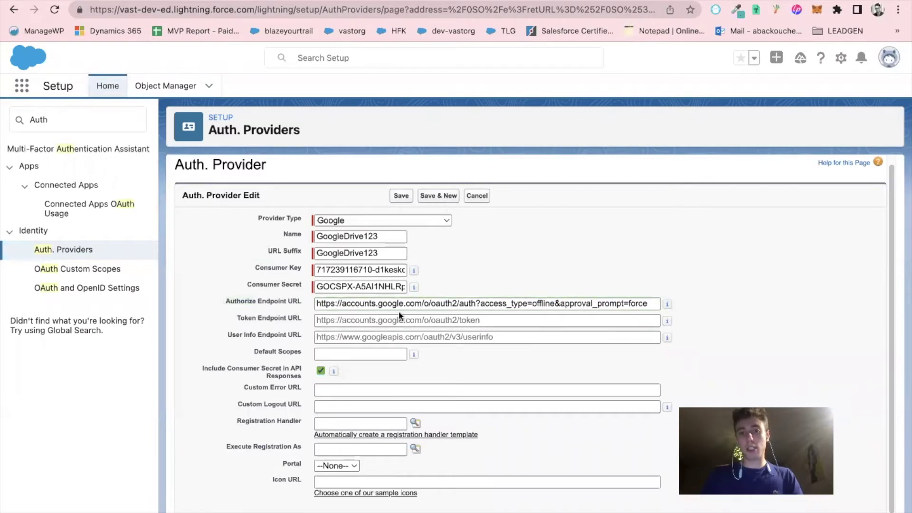
{"action": "left_click", "coordinate": [477, 303]}
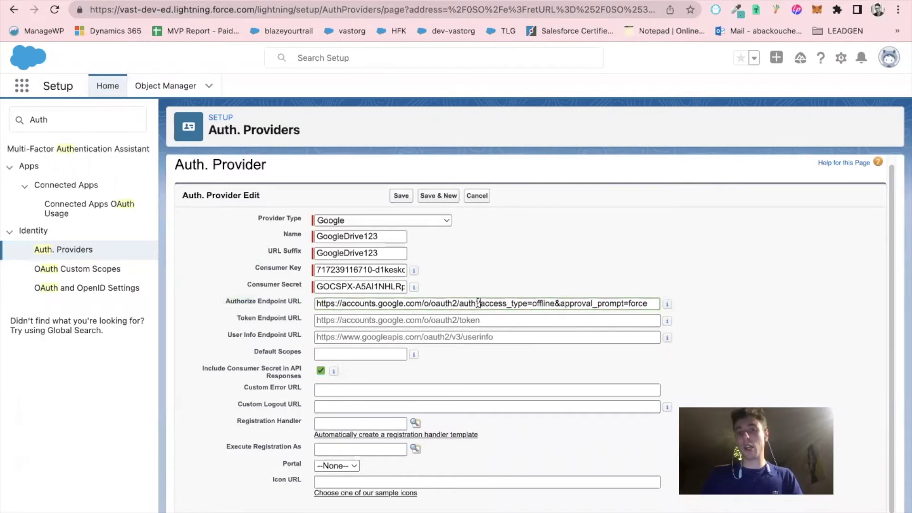
{"action": "left_click", "coordinate": [532, 304]}
{"action": "left_click_drag", "start_coordinate": [482, 302], "coordinate": [647, 305]}
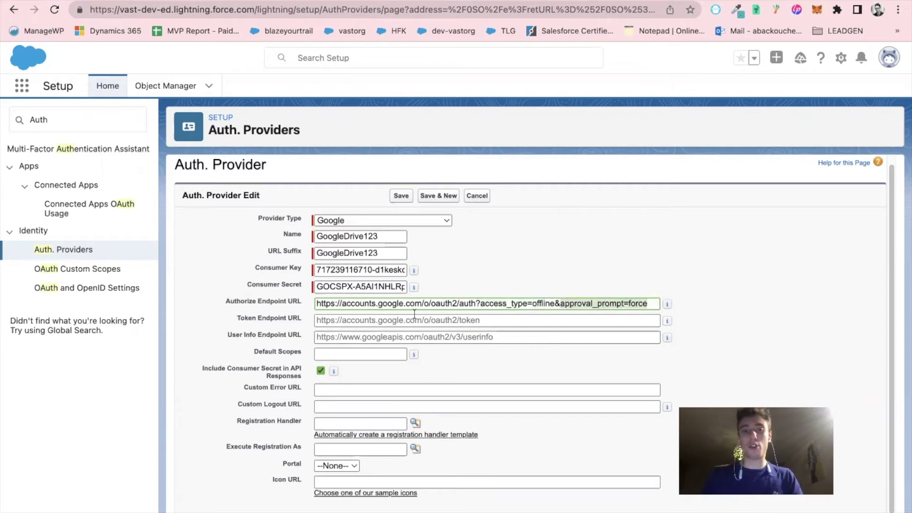
Check the Token Endpoint URL field, then select the 'openid email profile' drive scope string in the notes
{"action": "key", "text": "ctrl+Tab"}
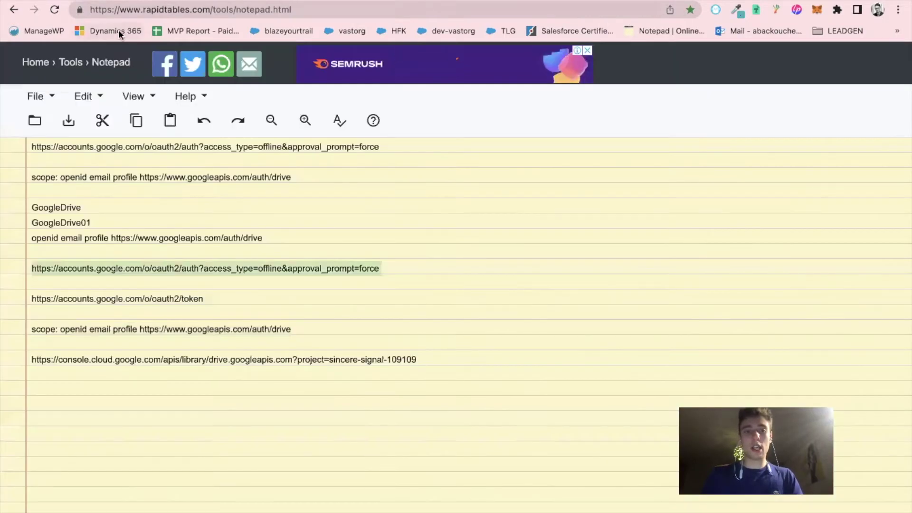
{"action": "triple_click", "coordinate": [89, 295]}
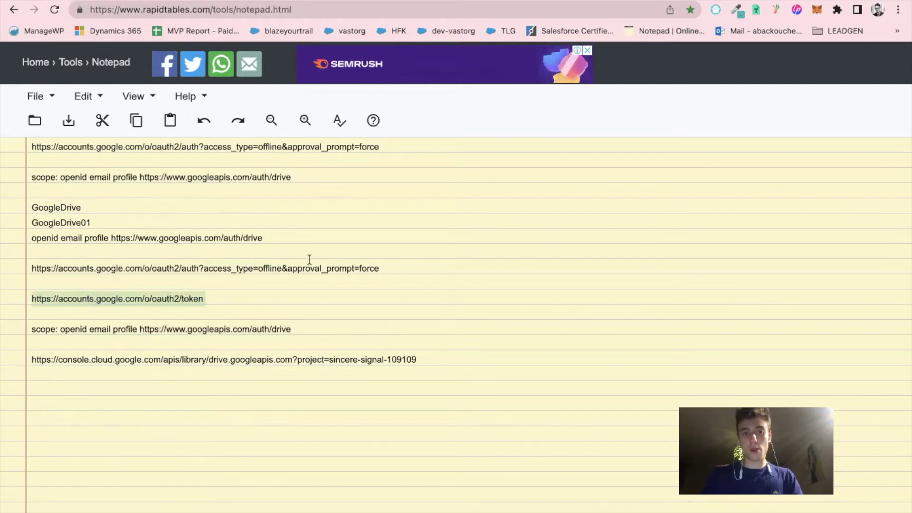
{"action": "key", "text": "ctrl+Tab"}
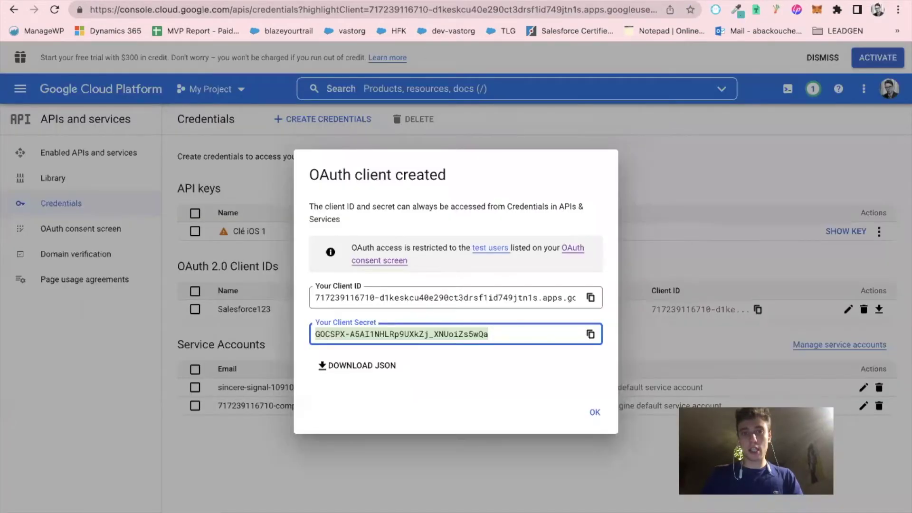
{"action": "key", "text": "ctrl+Tab"}
{"action": "left_click", "coordinate": [331, 327]}
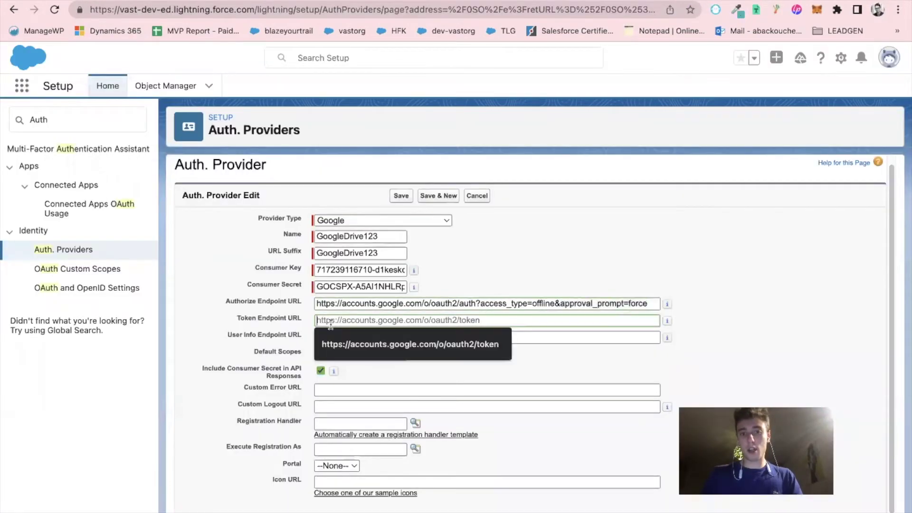
{"action": "triple_click", "coordinate": [248, 318]}
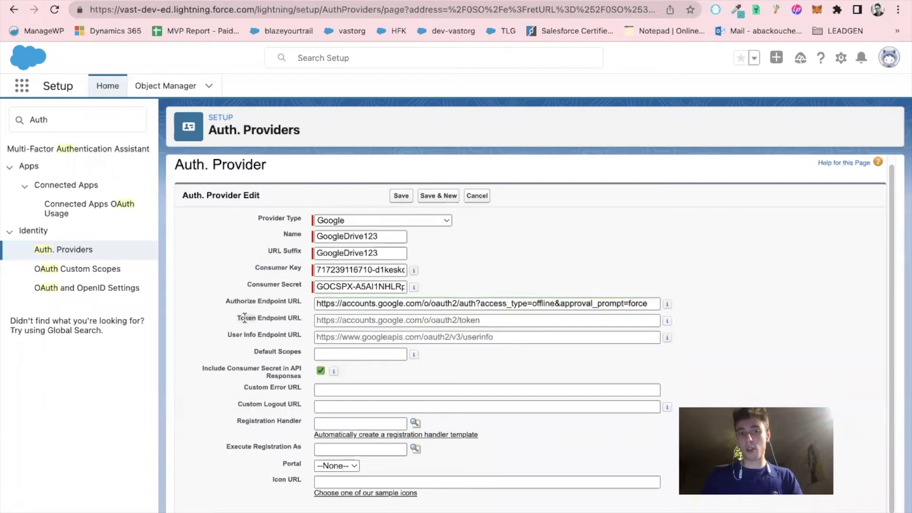
{"action": "left_click", "coordinate": [203, 339]}
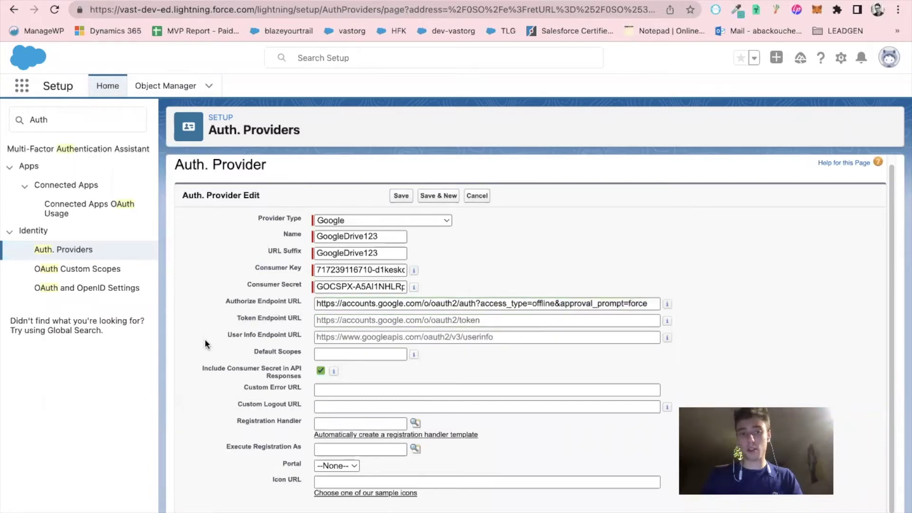
{"action": "scroll", "coordinate": [205, 339], "scroll_direction": "down", "scroll_amount": 1}
{"action": "left_click", "coordinate": [106, 1]}
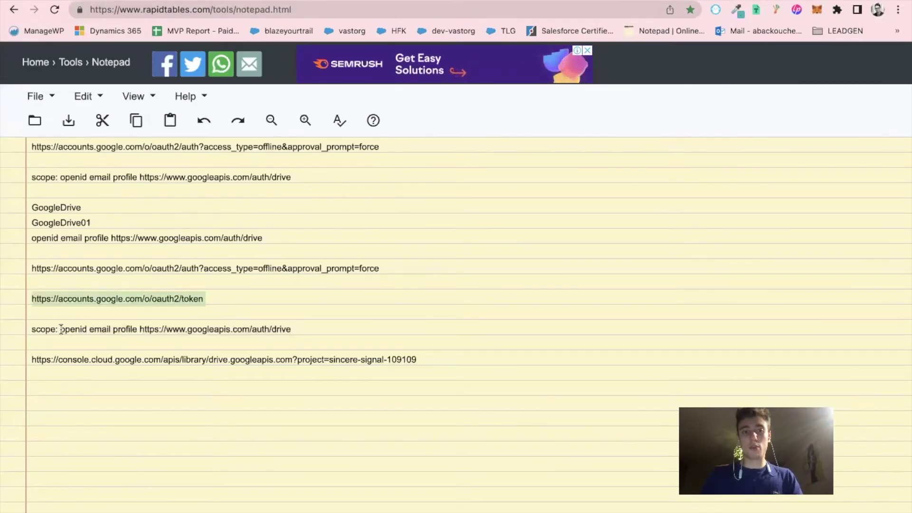
{"action": "left_click_drag", "start_coordinate": [60, 330], "coordinate": [322, 336]}
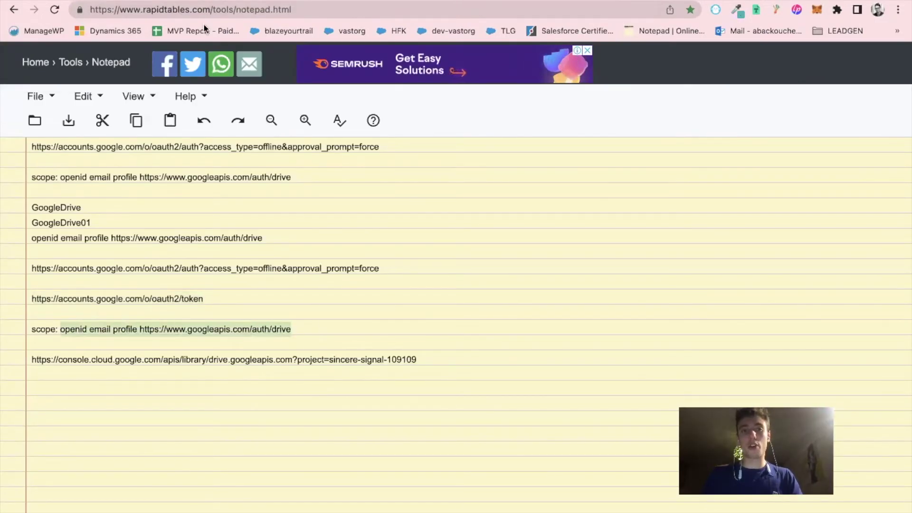
{"action": "key", "text": "ctrl+Tab"}
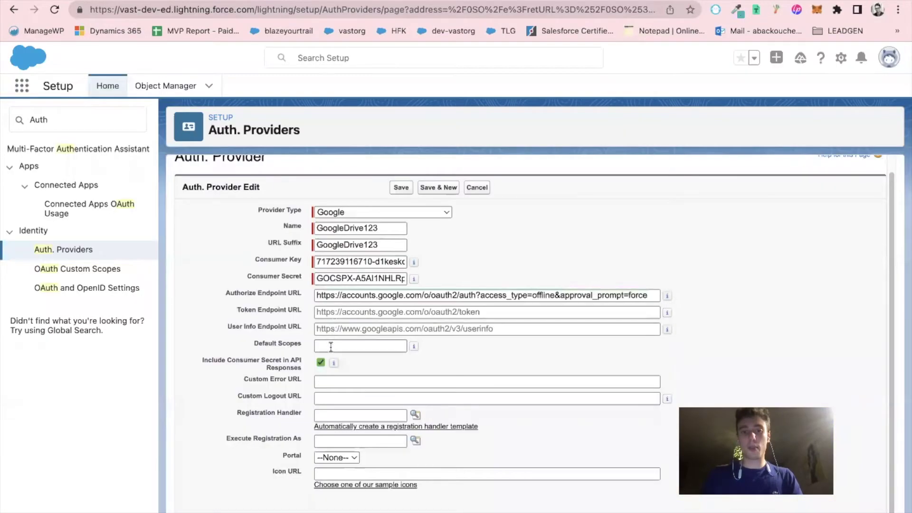
{"action": "left_click", "coordinate": [330, 347]}
{"action": "key", "text": "ctrl+v"}
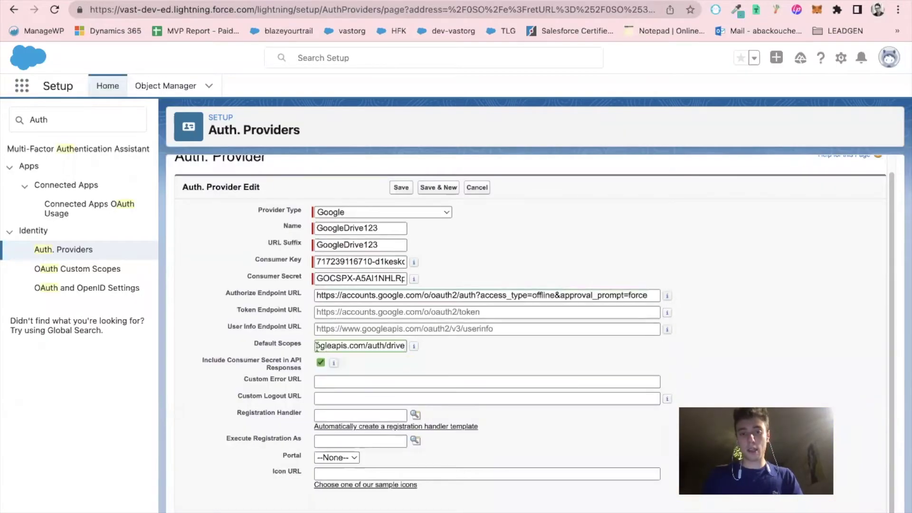
{"action": "left_click", "coordinate": [289, 349]}
{"action": "left_click", "coordinate": [318, 346]}
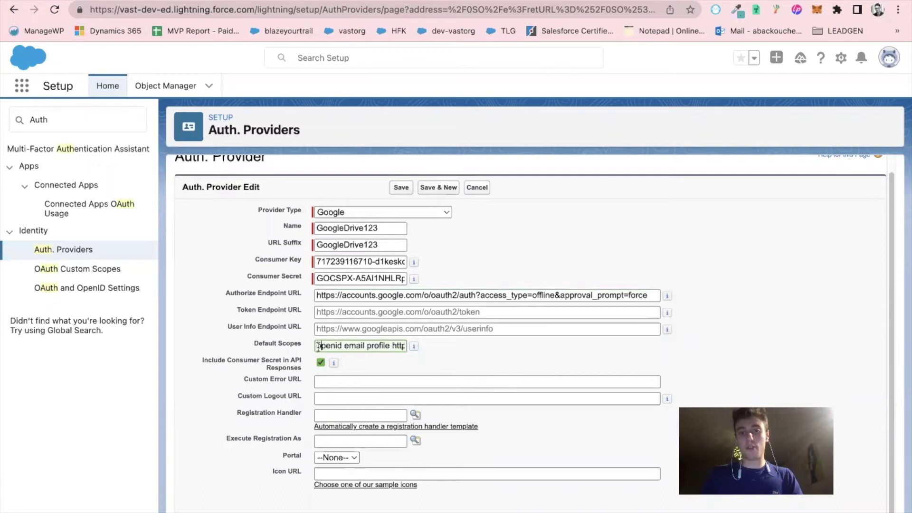
{"action": "double_click", "coordinate": [353, 347]}
{"action": "double_click", "coordinate": [373, 347]}
{"action": "left_click_drag", "start_coordinate": [393, 346], "coordinate": [419, 348]}
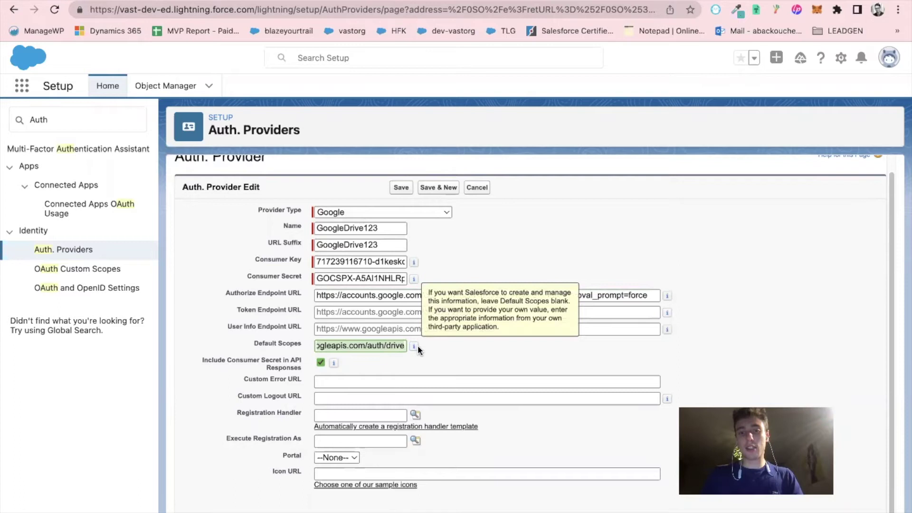
{"action": "left_click", "coordinate": [462, 347]}
Save the GoogleDrive123 auth provider and select its Callback URL to copy
{"action": "scroll", "coordinate": [247, 376], "scroll_direction": "down", "scroll_amount": 1}
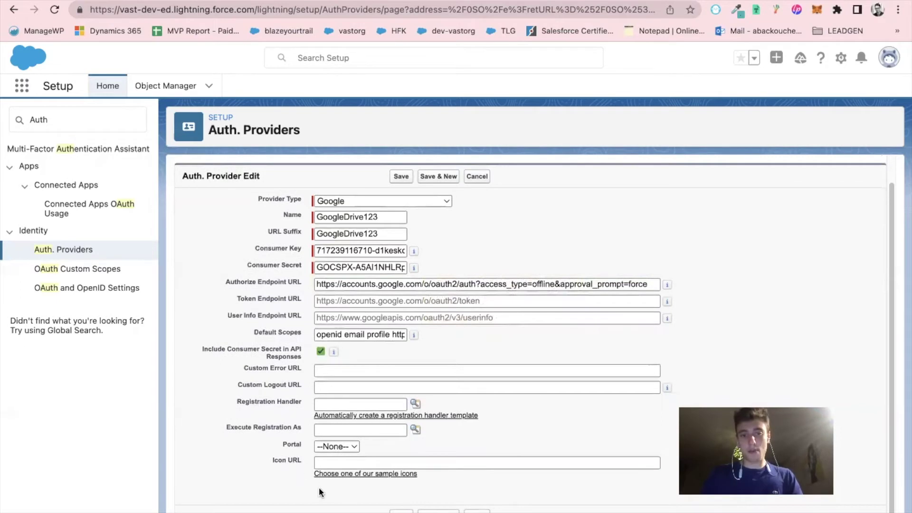
{"action": "left_click", "coordinate": [401, 512]}
{"action": "scroll", "coordinate": [345, 485], "scroll_direction": "down", "scroll_amount": 2}
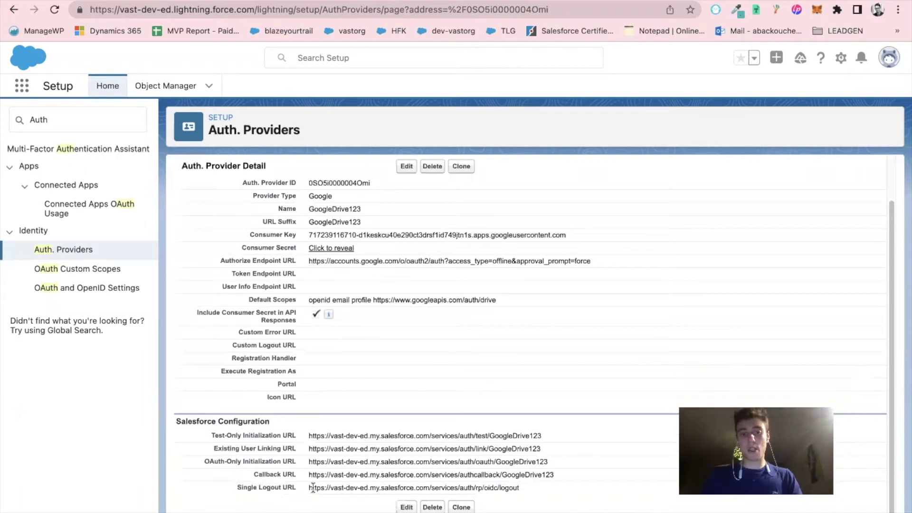
{"action": "triple_click", "coordinate": [336, 475]}
{"action": "key", "text": "super+c"}
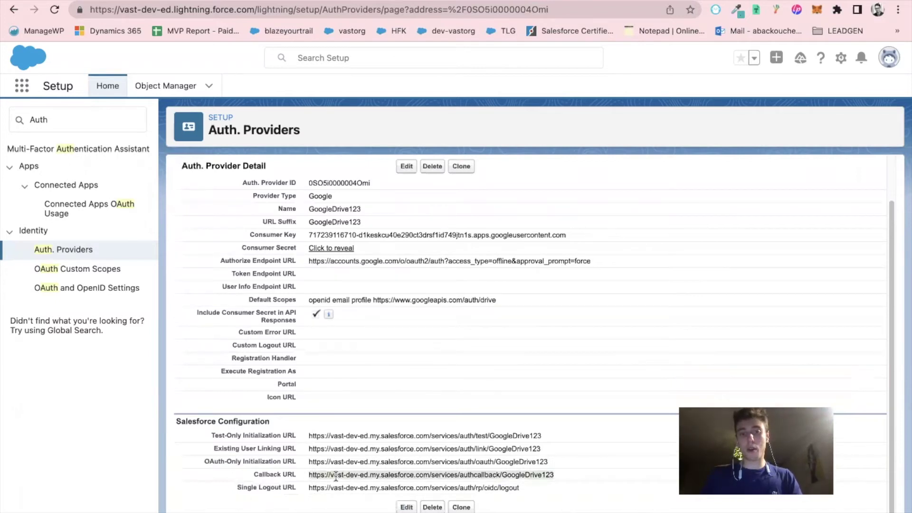
Add the GoogleDrive123 Salesforce callback URL as a new authorised redirect URI on the Salesforce123 client
{"action": "left_click", "coordinate": [482, 2]}
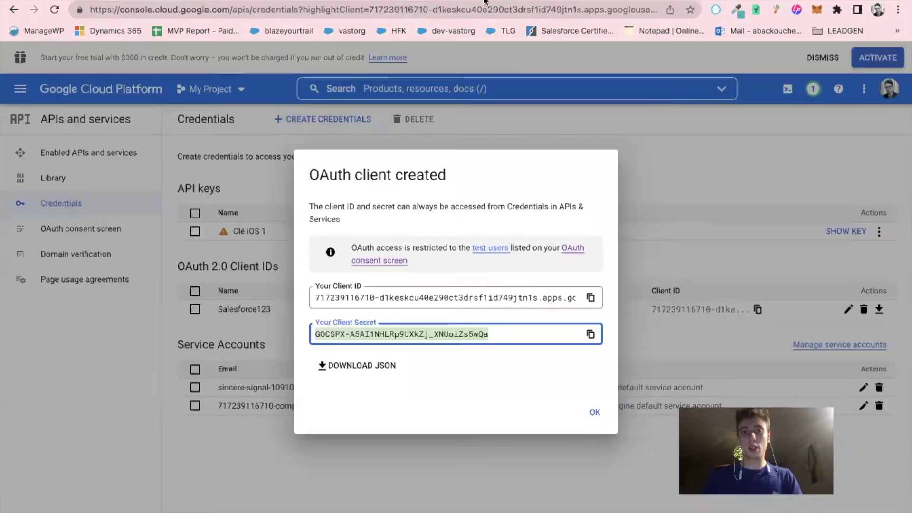
{"action": "left_click", "coordinate": [595, 412]}
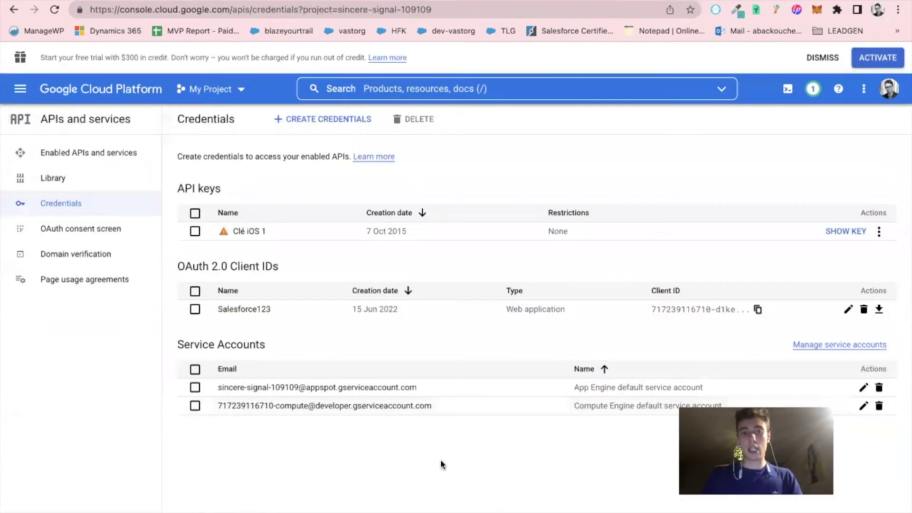
{"action": "left_click", "coordinate": [234, 310]}
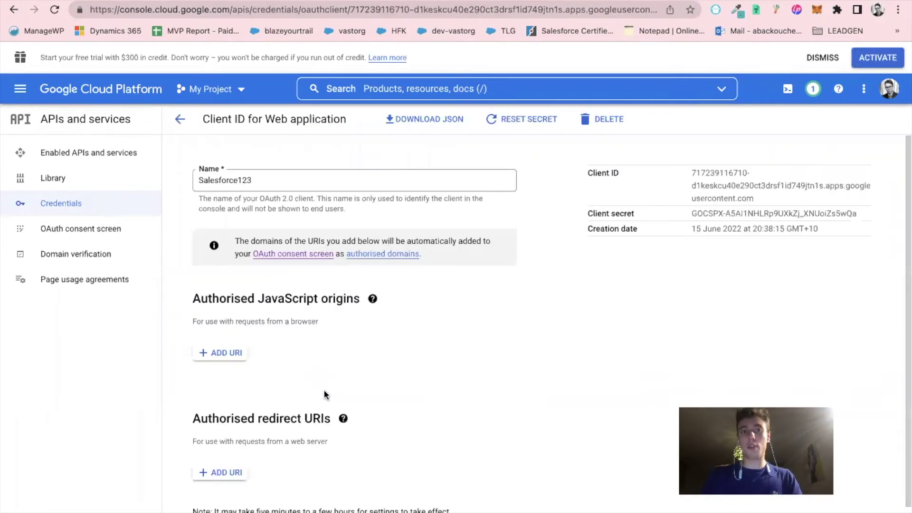
{"action": "scroll", "coordinate": [341, 375], "scroll_direction": "down", "scroll_amount": 1}
{"action": "mouse_move", "coordinate": [343, 381]}
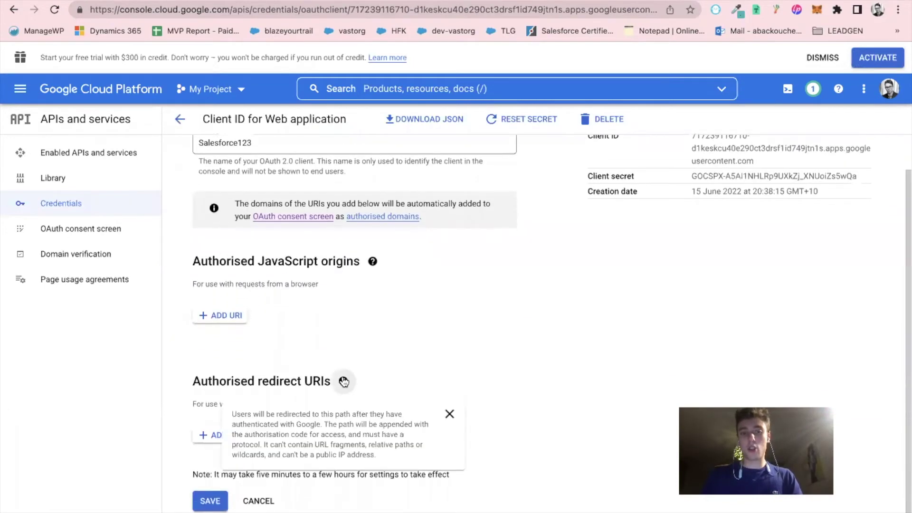
{"action": "left_click", "coordinate": [216, 436]}
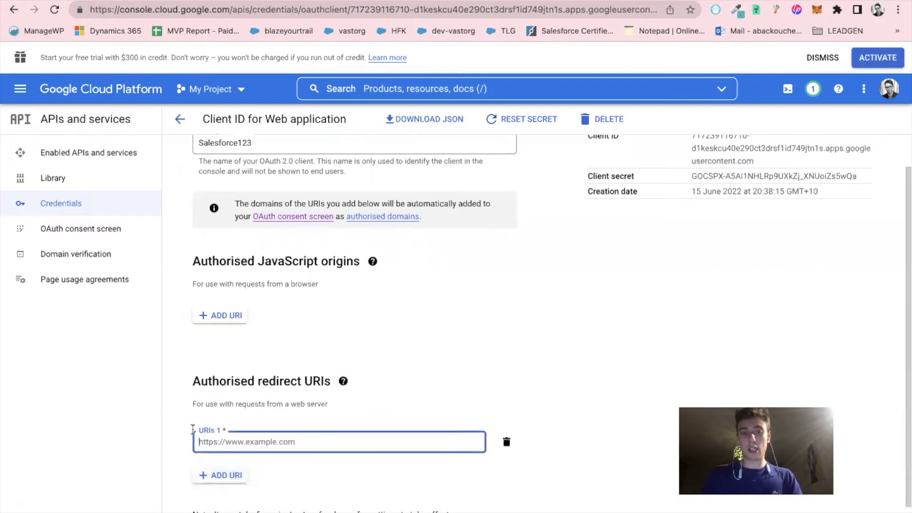
{"action": "scroll", "coordinate": [213, 442], "scroll_direction": "down", "scroll_amount": 1}
{"action": "scroll", "coordinate": [214, 444], "scroll_direction": "down", "scroll_amount": 1}
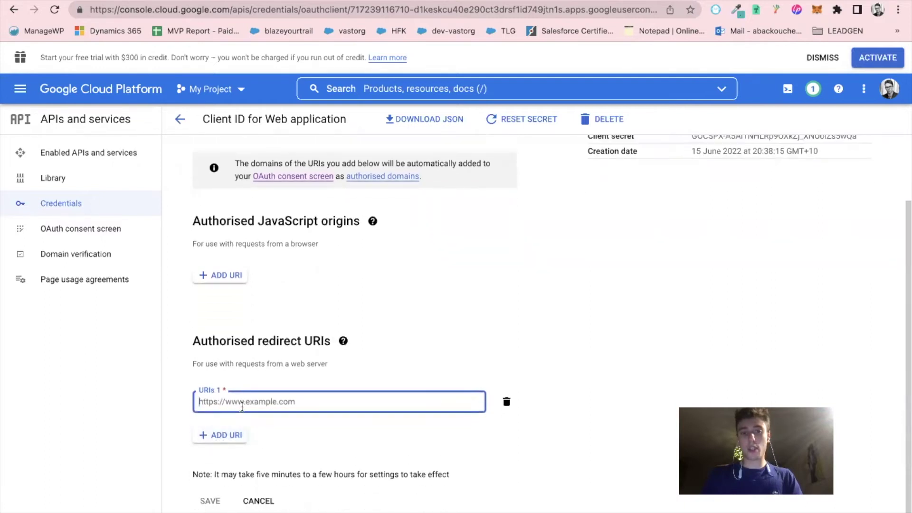
{"action": "key", "text": "super+v"}
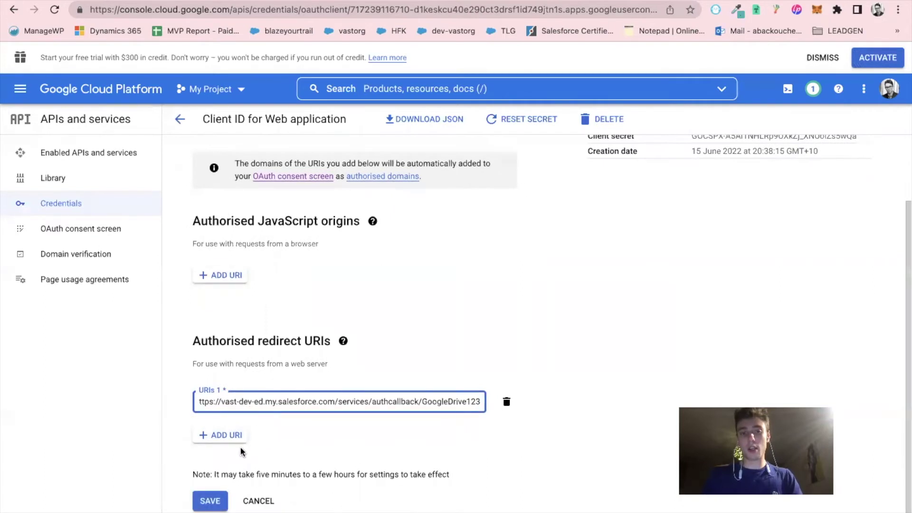
Save the client's redirect URI, then open Setup's Permission Sets page via Quick Find 'perm'
{"action": "left_click", "coordinate": [209, 502]}
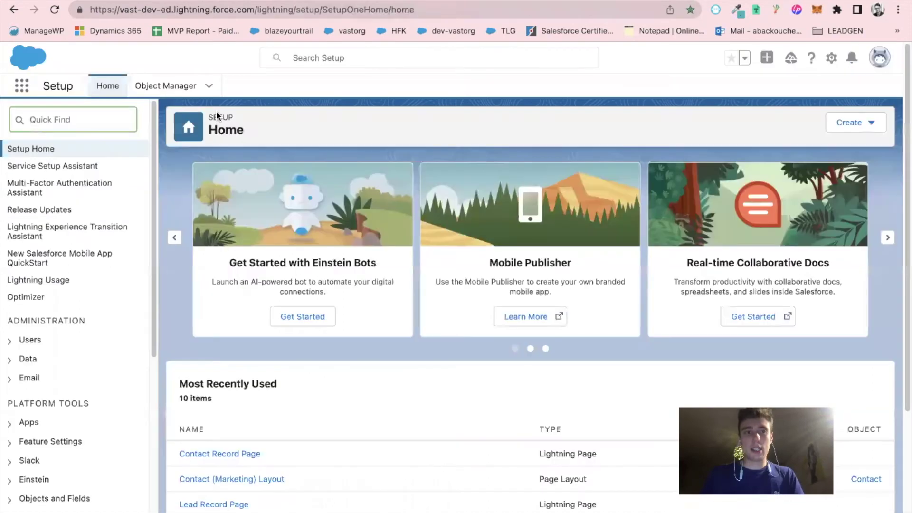
{"action": "left_click", "coordinate": [106, 125]}
{"action": "type", "text": "perm"}
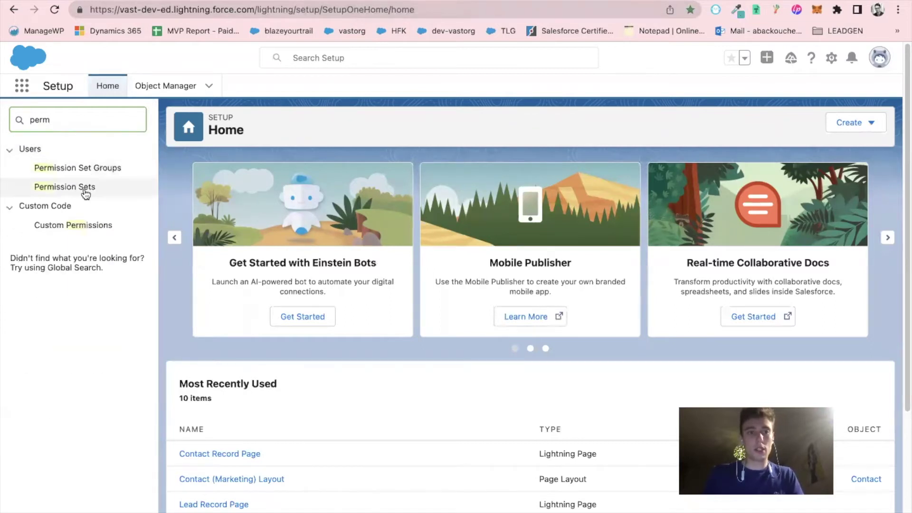
{"action": "left_click", "coordinate": [80, 188]}
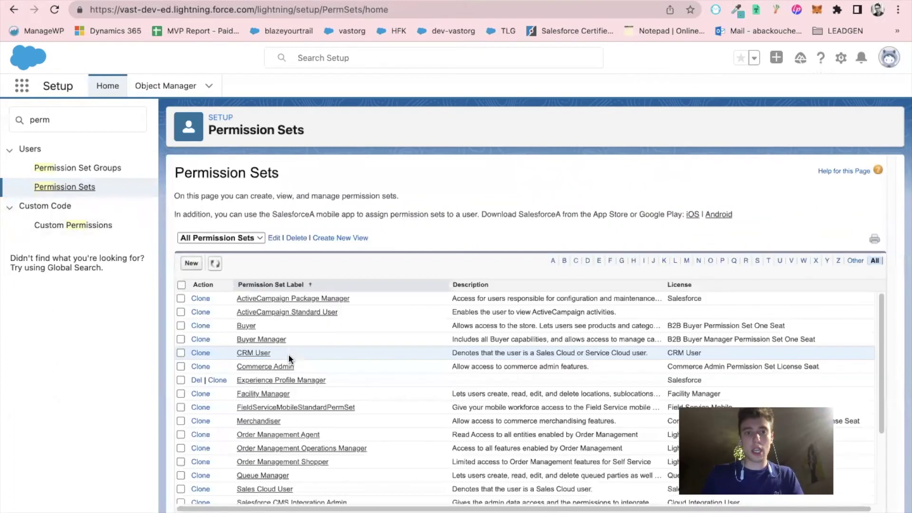
{"action": "scroll", "coordinate": [285, 366], "scroll_direction": "down", "scroll_amount": 4}
{"action": "scroll", "coordinate": [302, 391], "scroll_direction": "up", "scroll_amount": 4}
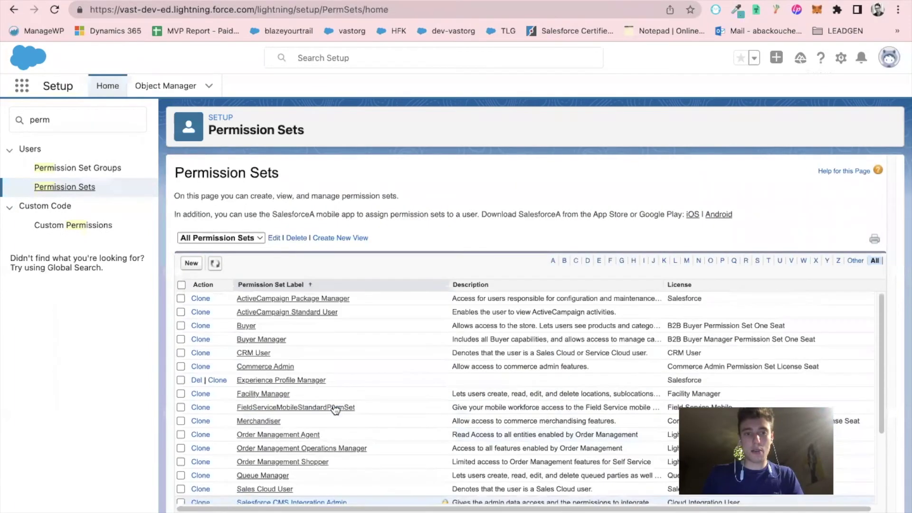
Create a new permission set labelled FilesConnect_User, with no license, and save it
{"action": "left_click", "coordinate": [190, 263]}
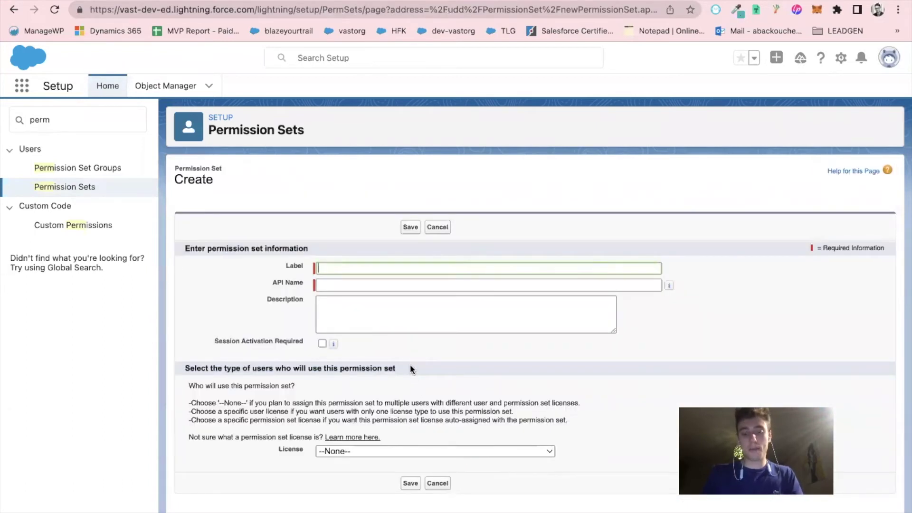
{"action": "type", "text": "File"}
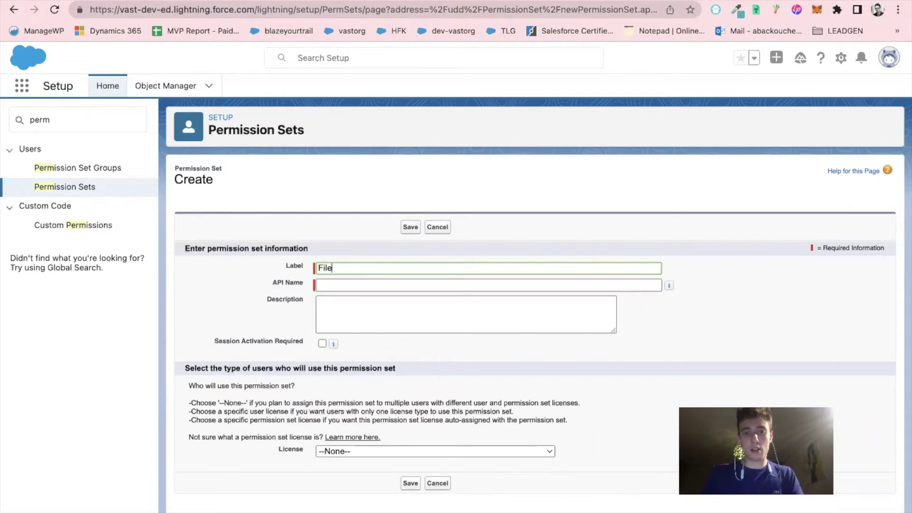
{"action": "type", "text": "sConnect"}
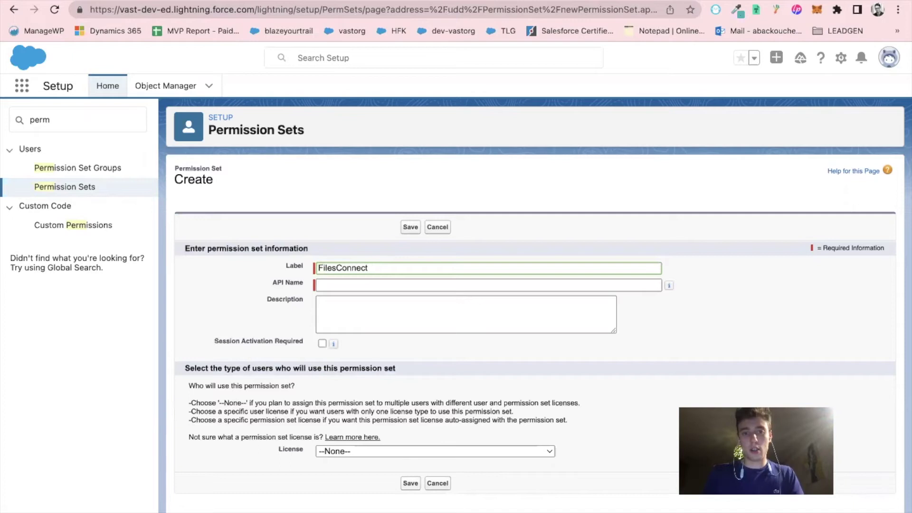
{"action": "type", "text": "ion_Pers"}
{"action": "type", "text": "ser"}
{"action": "left_click", "coordinate": [207, 322]}
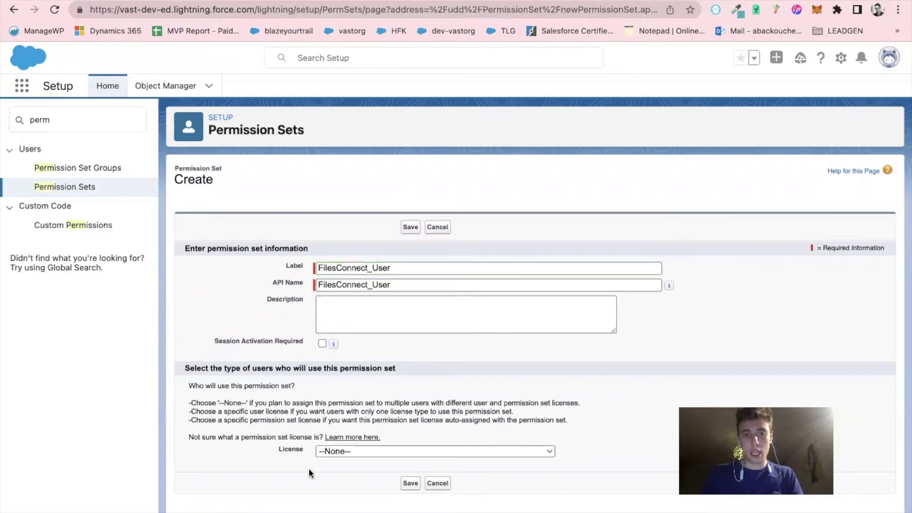
{"action": "left_click", "coordinate": [406, 484]}
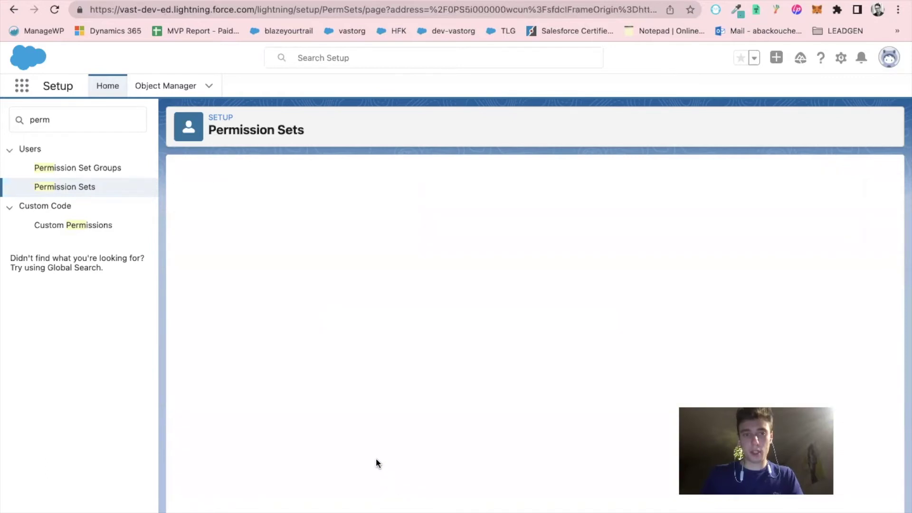
{"action": "scroll", "coordinate": [347, 434], "scroll_direction": "down", "scroll_amount": 5}
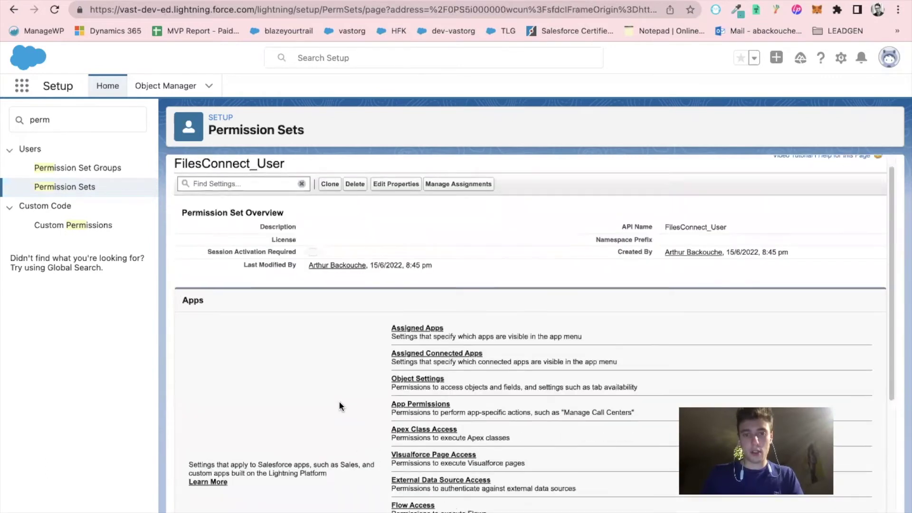
{"action": "scroll", "coordinate": [359, 453], "scroll_direction": "up", "scroll_amount": 5}
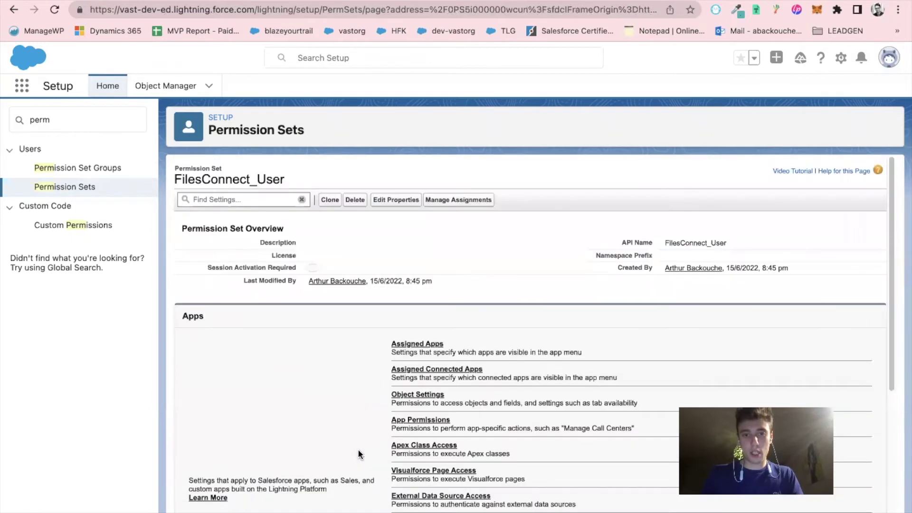
{"action": "scroll", "coordinate": [359, 454], "scroll_direction": "down", "scroll_amount": 5}
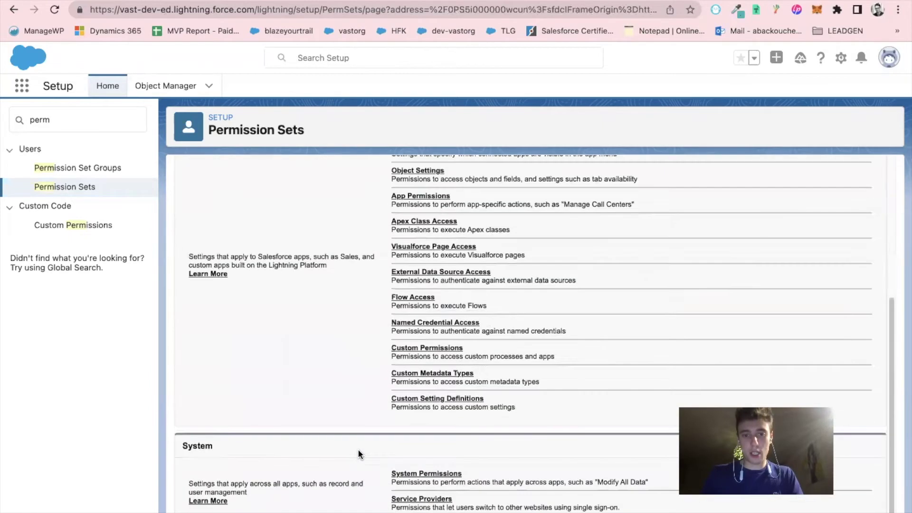
Tick Files Connect Cloud in FilesConnect_User's system permissions, save, and confirm the change
{"action": "left_click", "coordinate": [413, 475]}
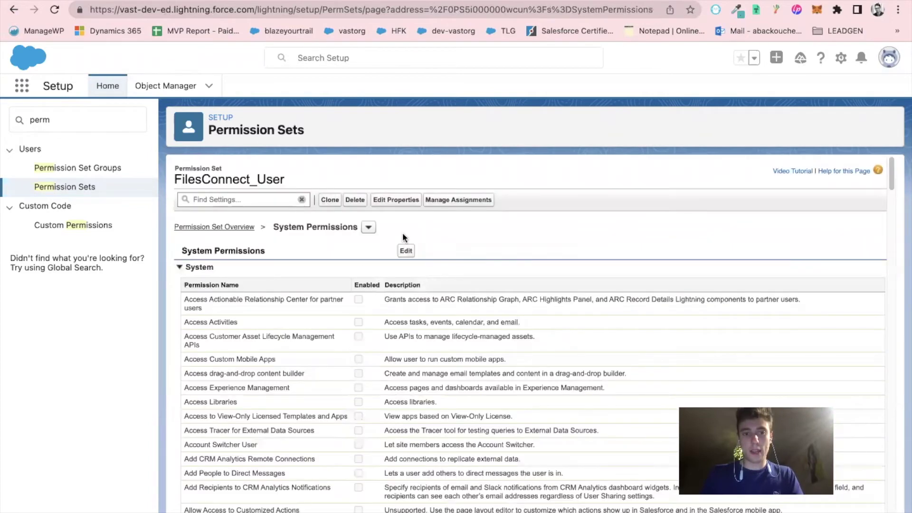
{"action": "left_click", "coordinate": [407, 251]}
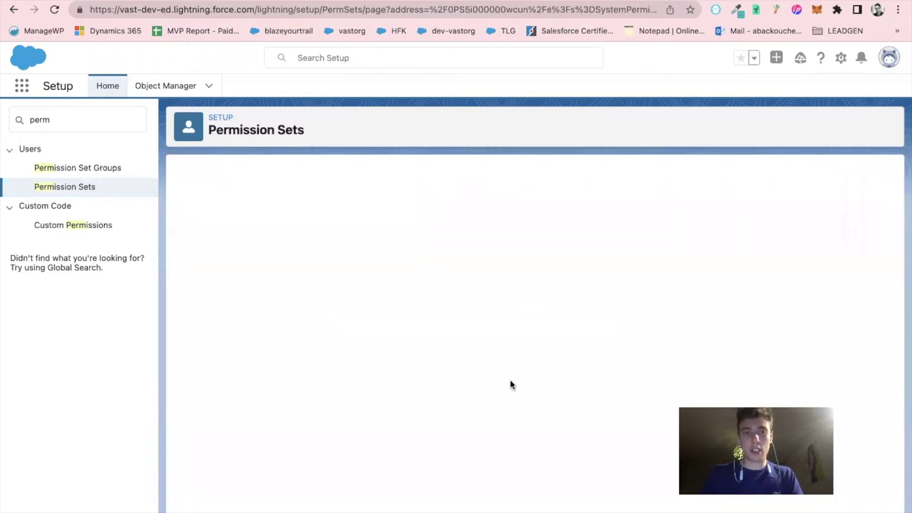
{"action": "scroll", "coordinate": [289, 357], "scroll_direction": "down", "scroll_amount": 15}
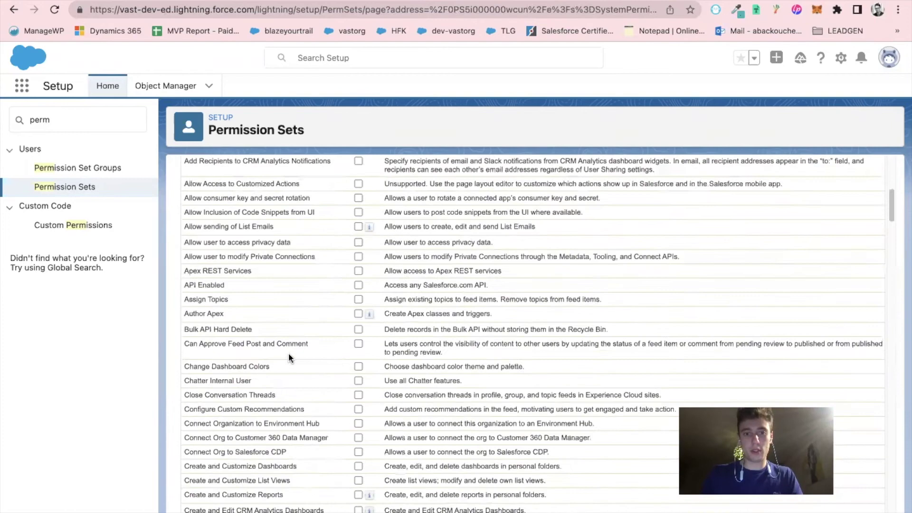
{"action": "scroll", "coordinate": [289, 354], "scroll_direction": "down", "scroll_amount": 6}
{"action": "scroll", "coordinate": [289, 353], "scroll_direction": "down", "scroll_amount": 1}
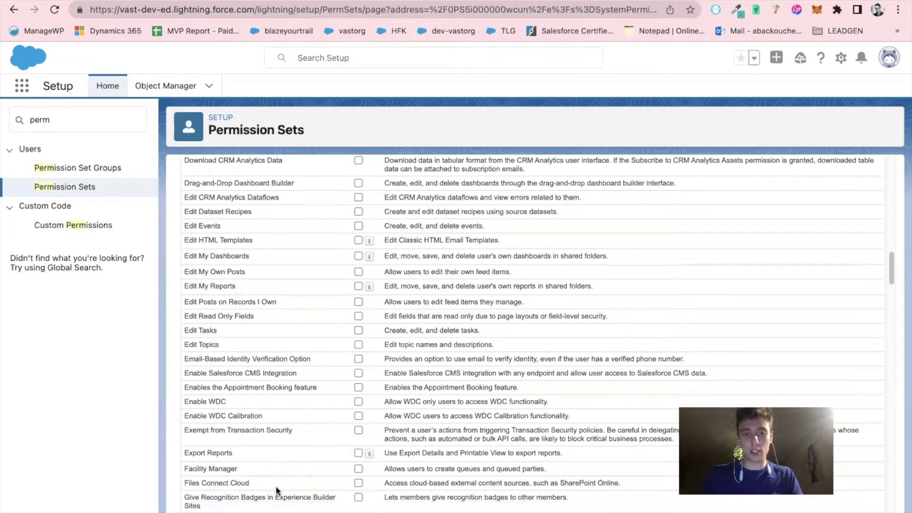
{"action": "scroll", "coordinate": [320, 474], "scroll_direction": "up", "scroll_amount": 20}
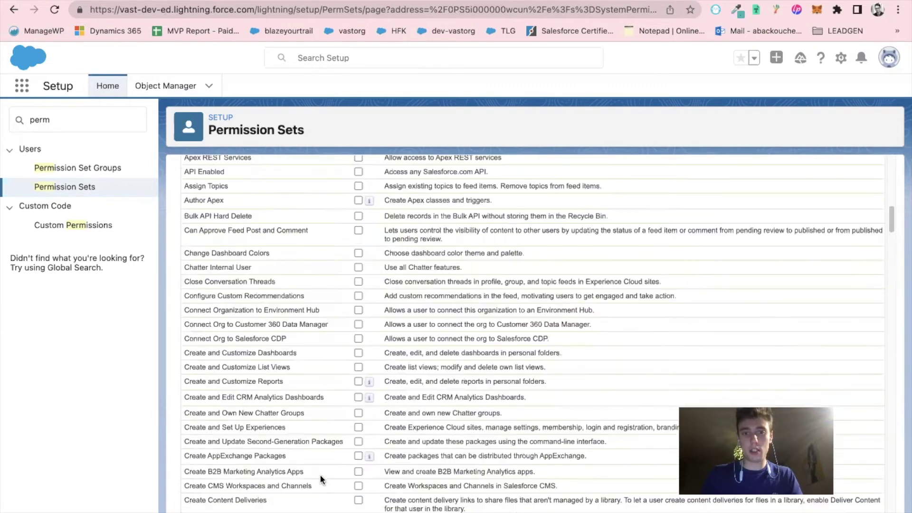
{"action": "left_click", "coordinate": [402, 255]}
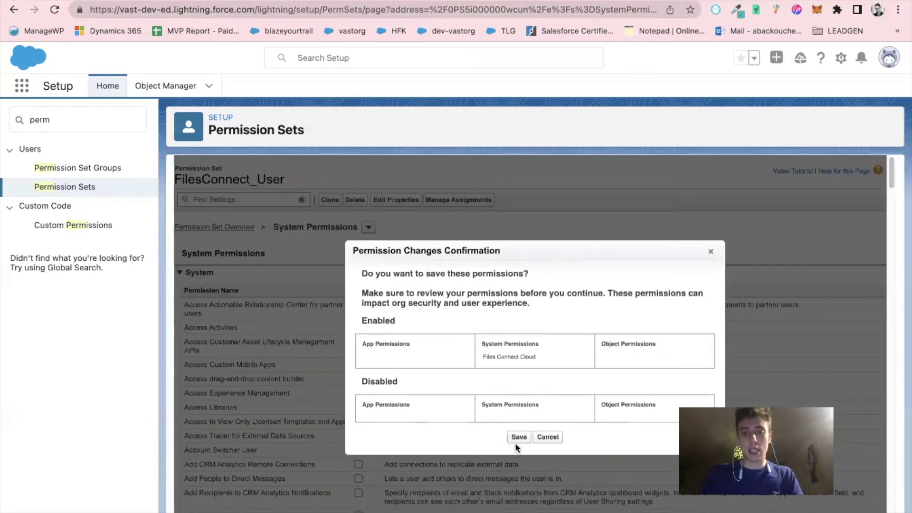
{"action": "left_click", "coordinate": [518, 438]}
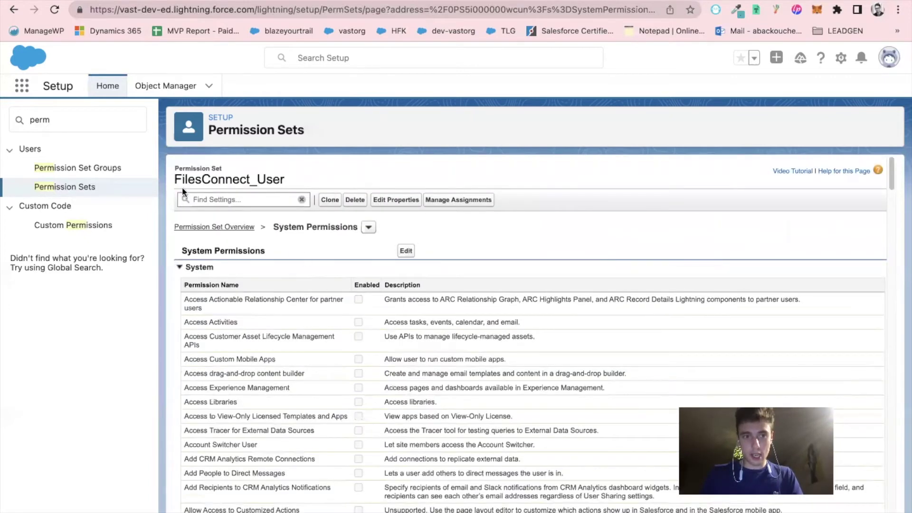
Open the permission set's External Data Source Access settings for editing
{"action": "left_click", "coordinate": [200, 228]}
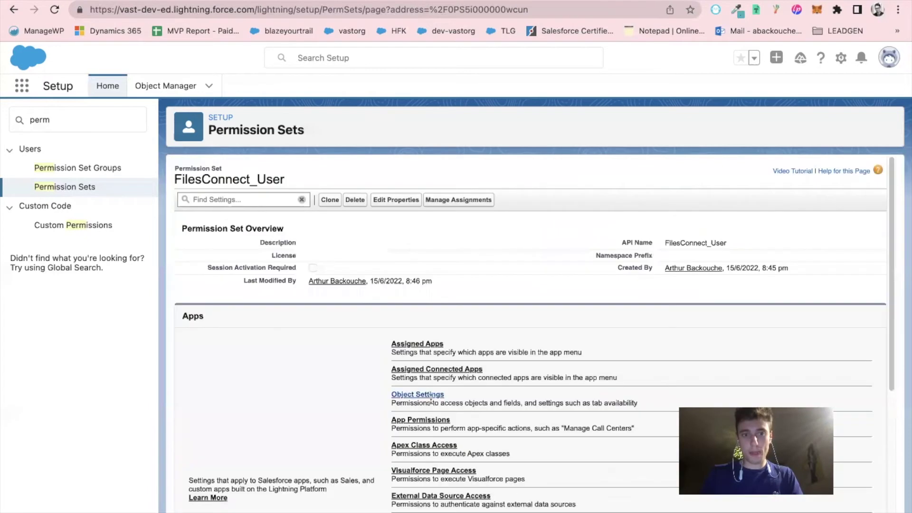
{"action": "scroll", "coordinate": [329, 377], "scroll_direction": "down", "scroll_amount": 2}
{"action": "scroll", "coordinate": [319, 371], "scroll_direction": "up", "scroll_amount": 2}
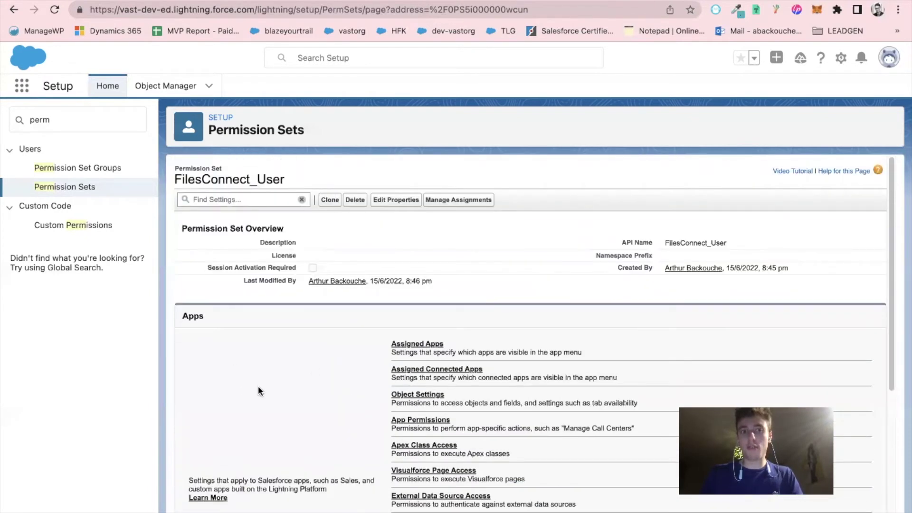
{"action": "scroll", "coordinate": [275, 398], "scroll_direction": "down", "scroll_amount": 4}
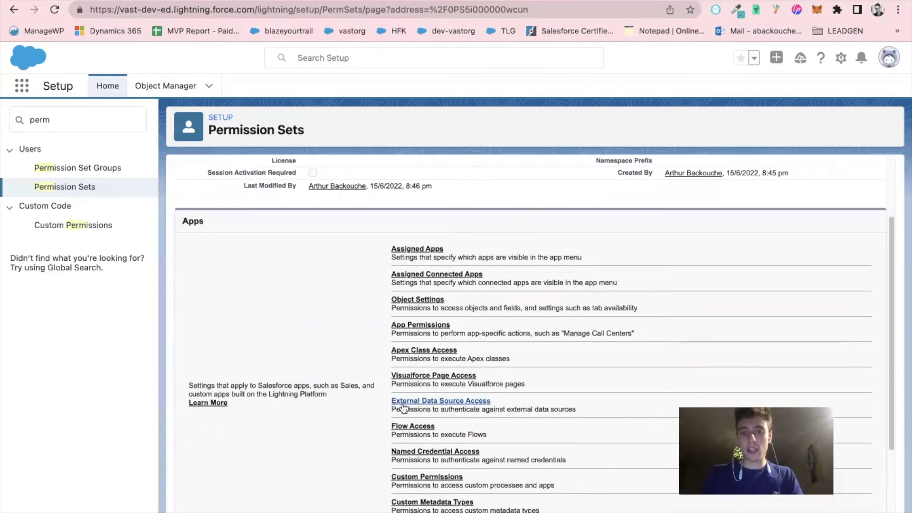
{"action": "left_click", "coordinate": [403, 402]}
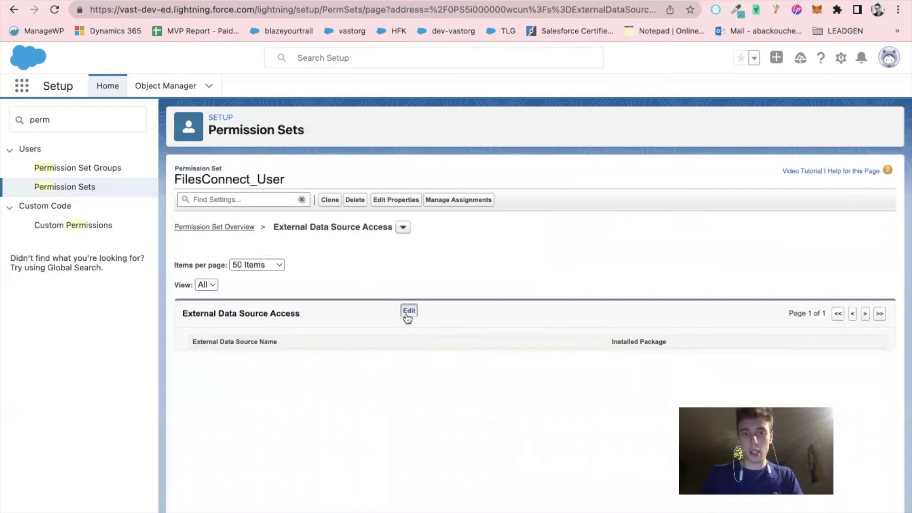
{"action": "left_click", "coordinate": [409, 311]}
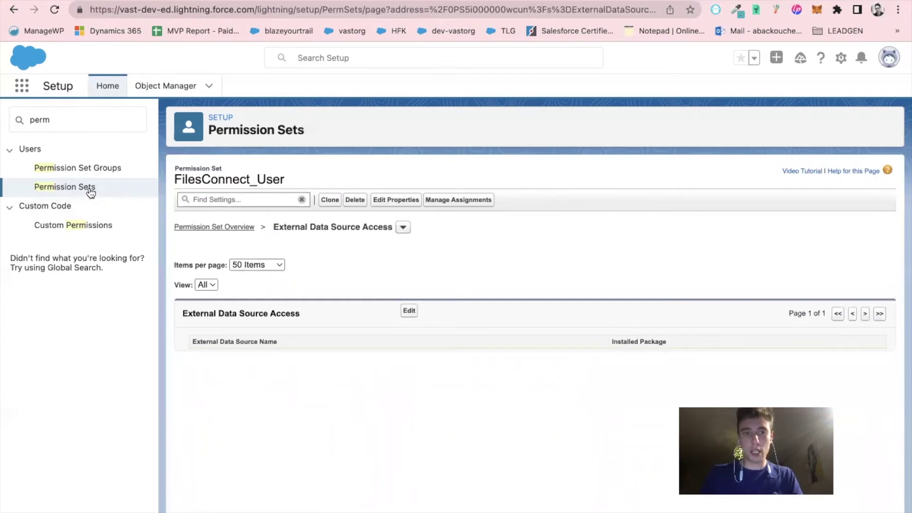
Reopen FilesConnect_User from the Permission Sets list
{"action": "left_click", "coordinate": [88, 188]}
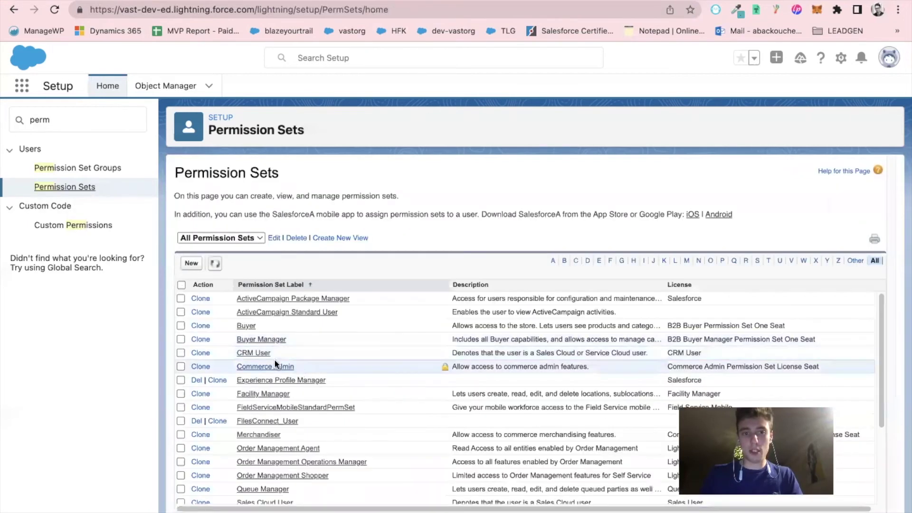
{"action": "scroll", "coordinate": [254, 490], "scroll_direction": "down", "scroll_amount": 1}
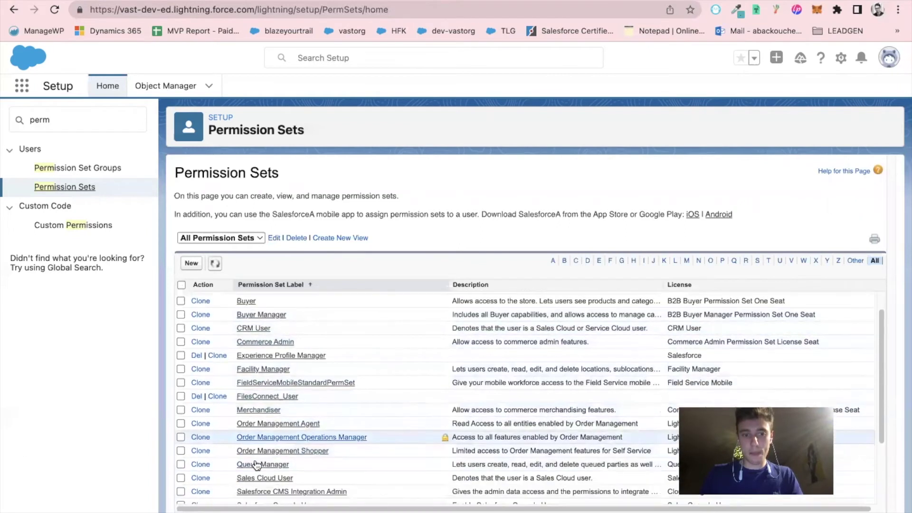
{"action": "scroll", "coordinate": [257, 489], "scroll_direction": "up", "scroll_amount": 1}
{"action": "scroll", "coordinate": [276, 419], "scroll_direction": "down", "scroll_amount": 1}
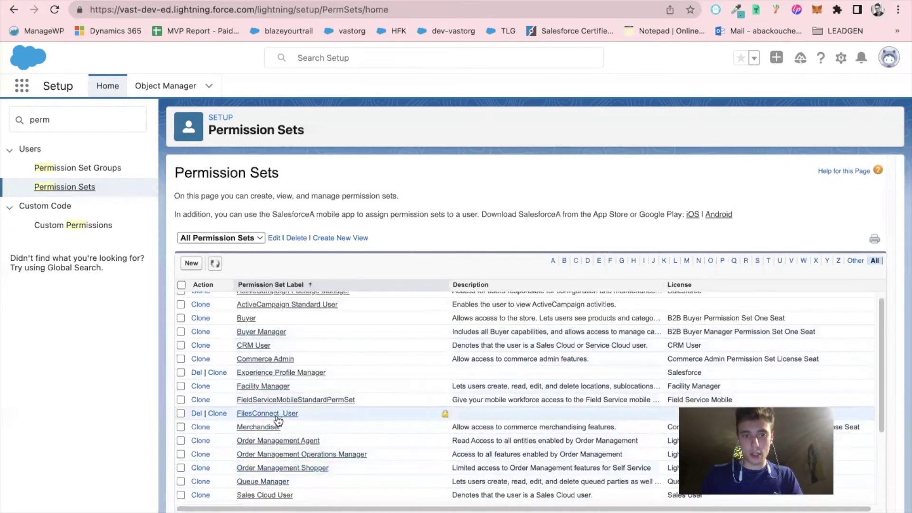
{"action": "left_click", "coordinate": [278, 415]}
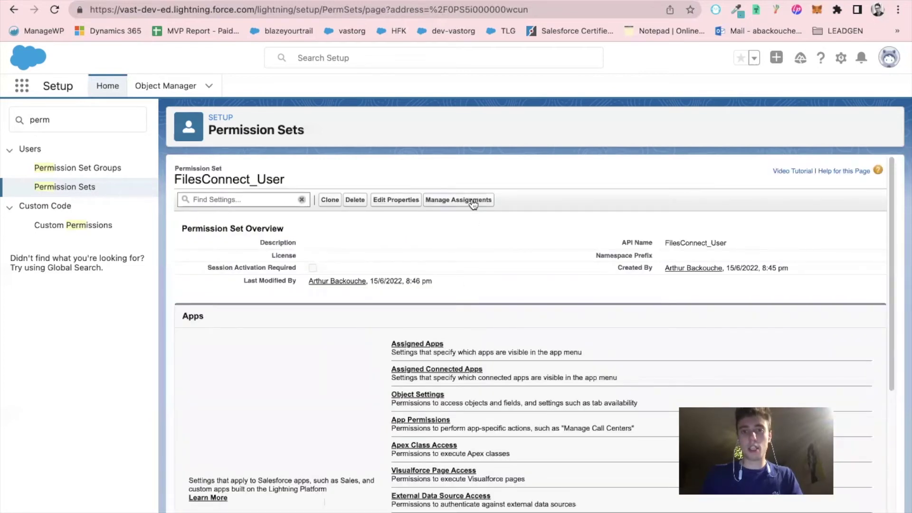
Assign FilesConnect_User to the System Administrator user through Manage Assignments
{"action": "left_click", "coordinate": [473, 201]}
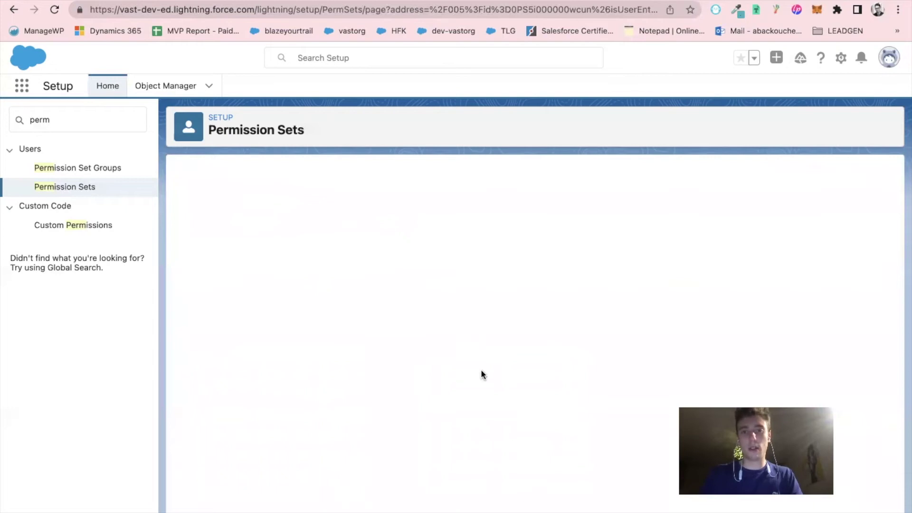
{"action": "left_click", "coordinate": [427, 288]}
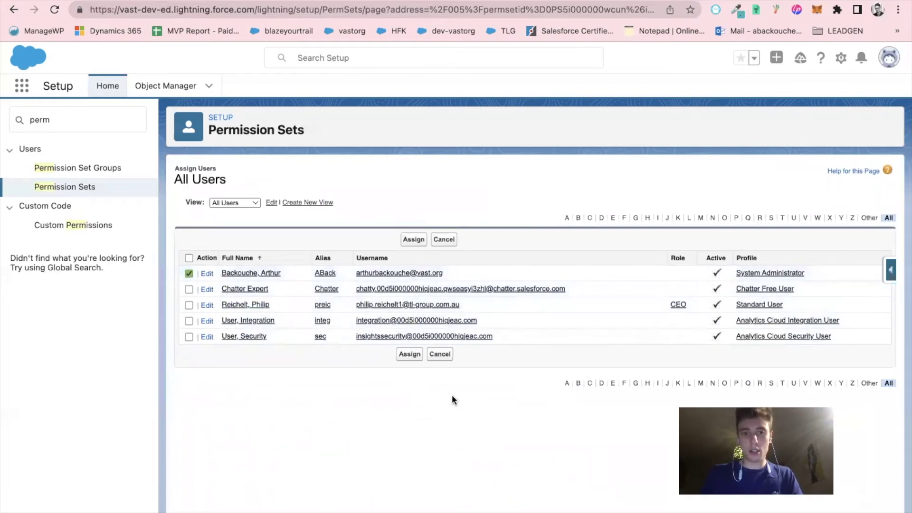
{"action": "left_click", "coordinate": [416, 357]}
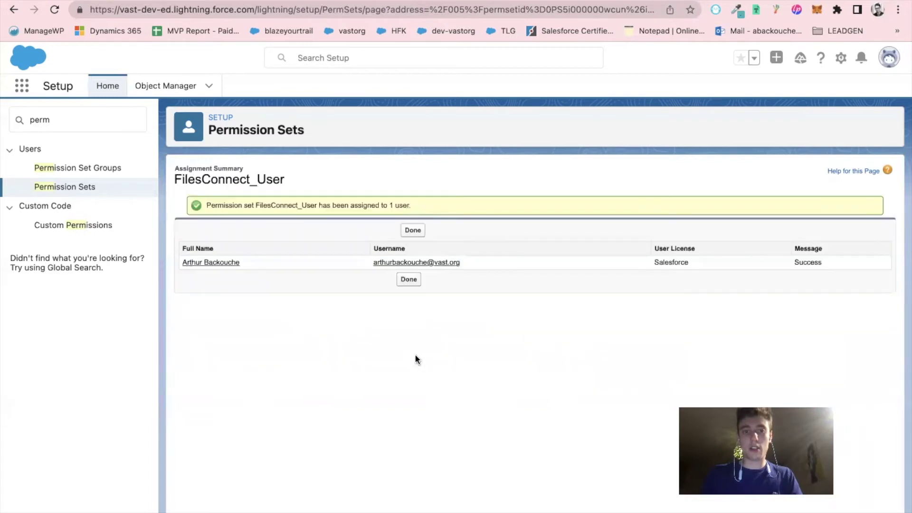
{"action": "left_click", "coordinate": [410, 281]}
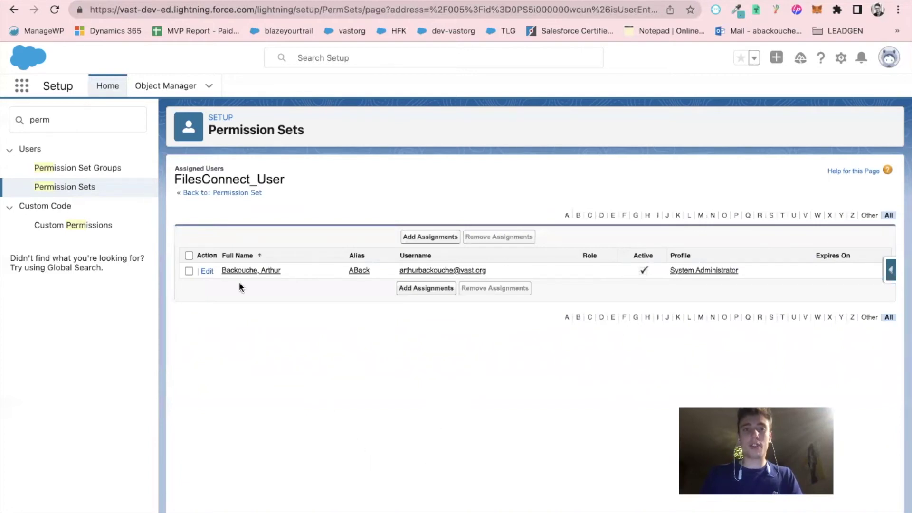
Search Setup for 'Extern' and start a new Files Connect: Google Drive external data source
{"action": "double_click", "coordinate": [119, 120]}
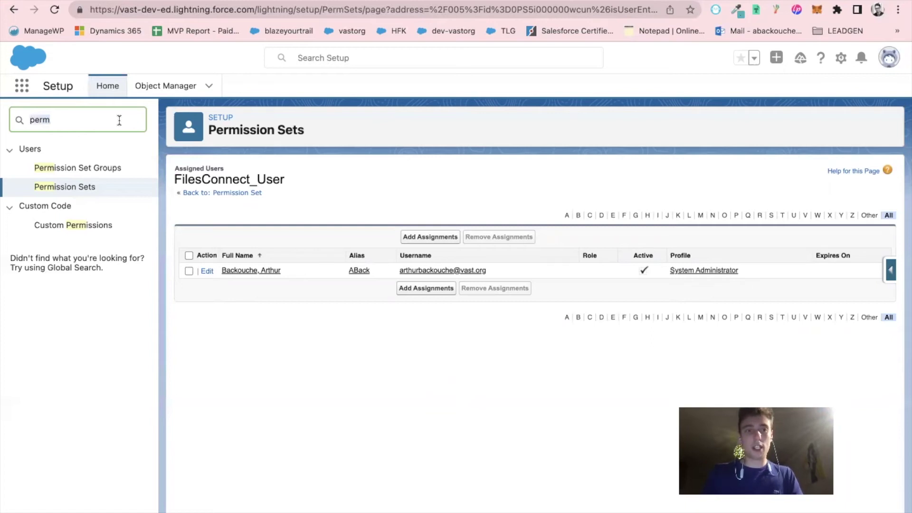
{"action": "type", "text": "Ex"}
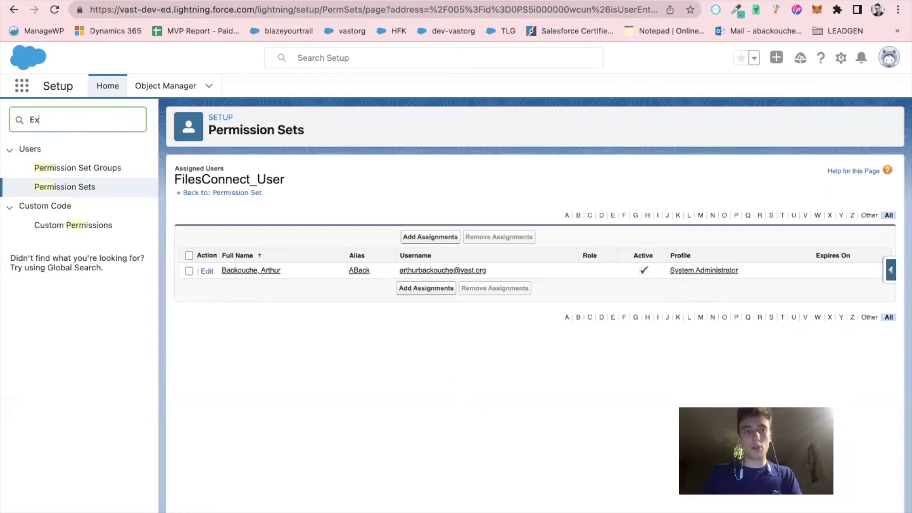
{"action": "type", "text": "tern"}
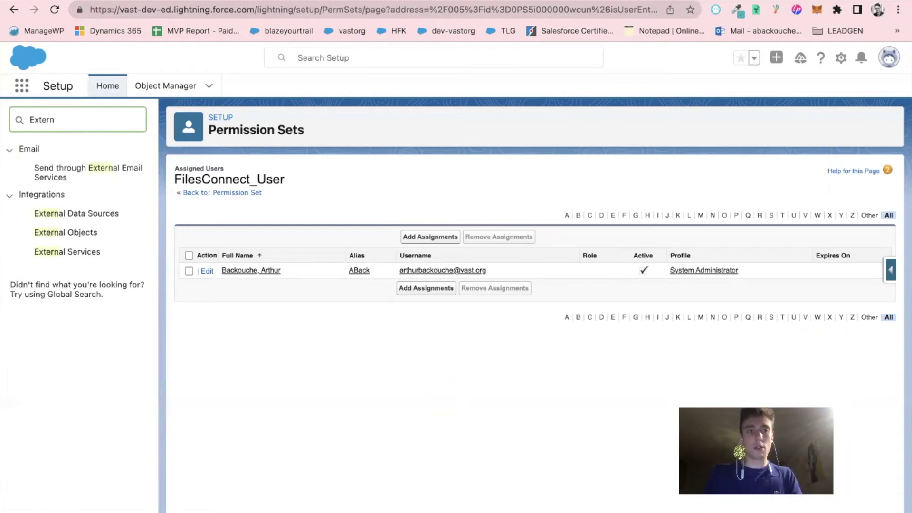
{"action": "left_click", "coordinate": [64, 216]}
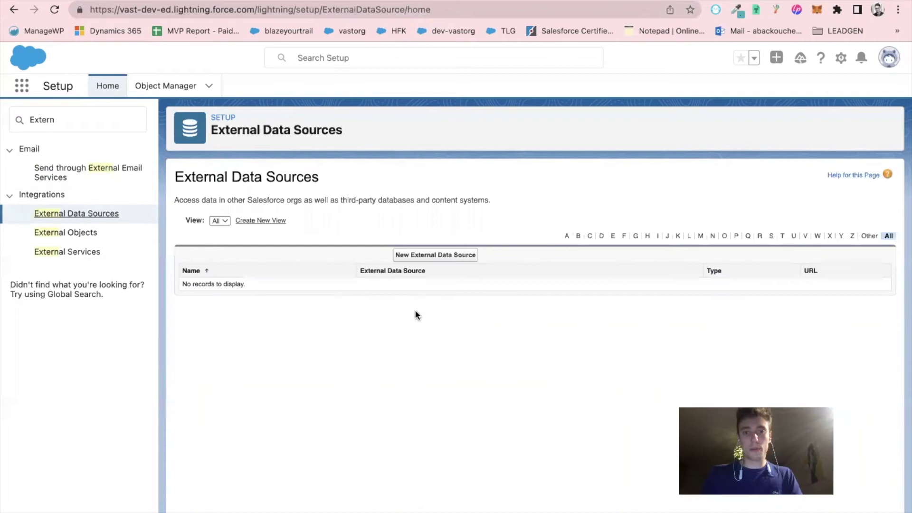
{"action": "left_click", "coordinate": [441, 257]}
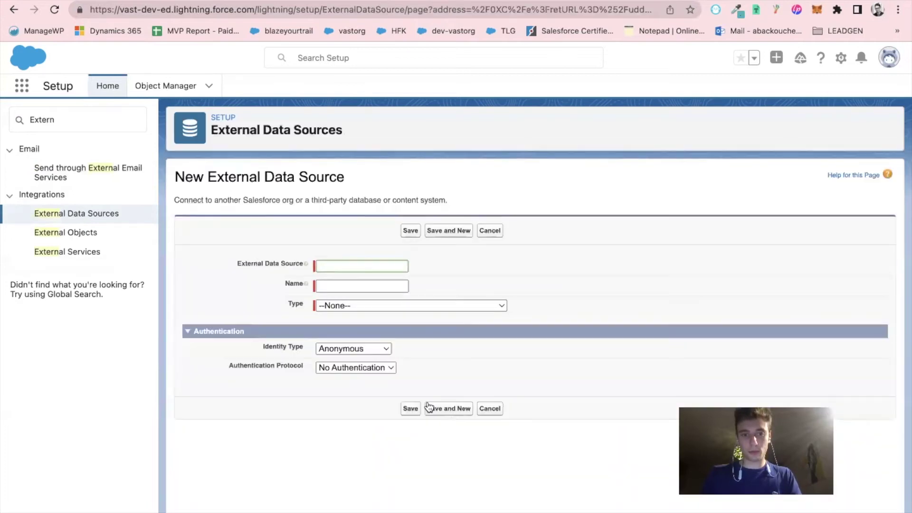
{"action": "left_click", "coordinate": [394, 307]}
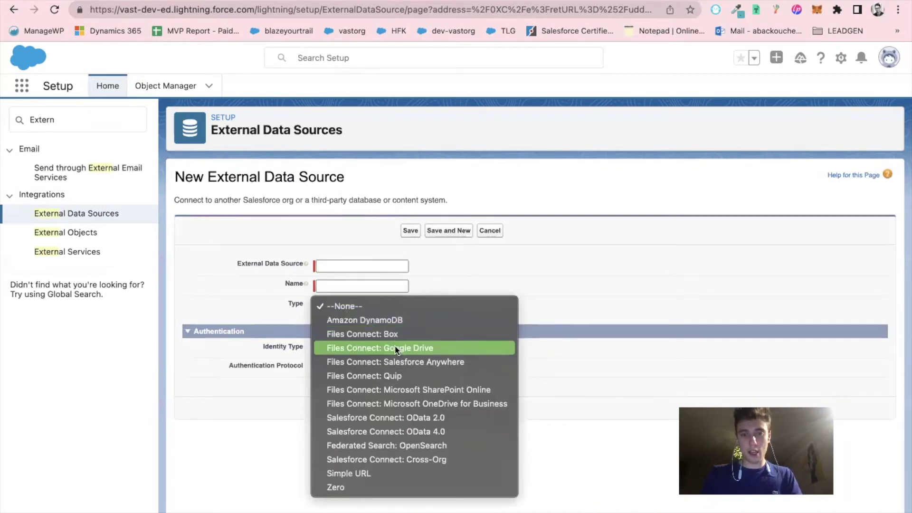
{"action": "left_click", "coordinate": [416, 347]}
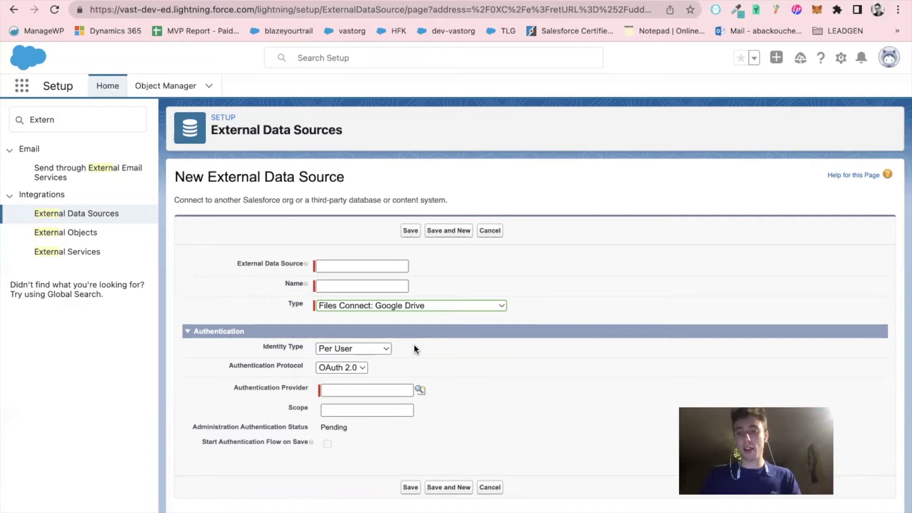
Save data source GoogleDrive123 with GoogleDrive123 as auth provider, then choose the first Google account
{"action": "left_click", "coordinate": [340, 267]}
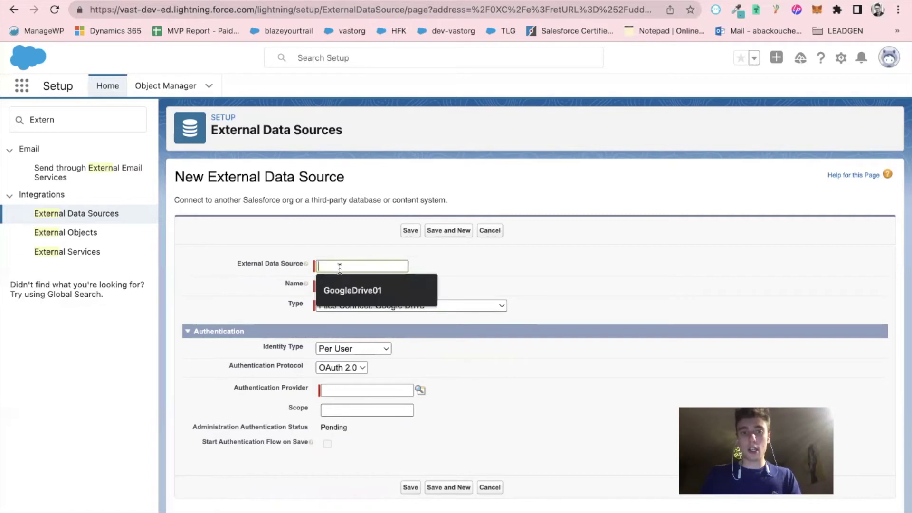
{"action": "type", "text": "GoogleDrive123"}
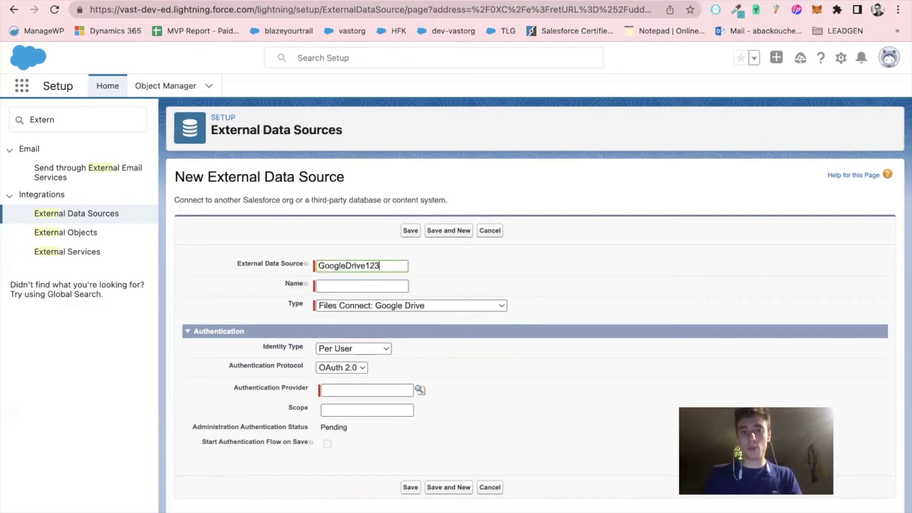
{"action": "key", "text": "Tab"}
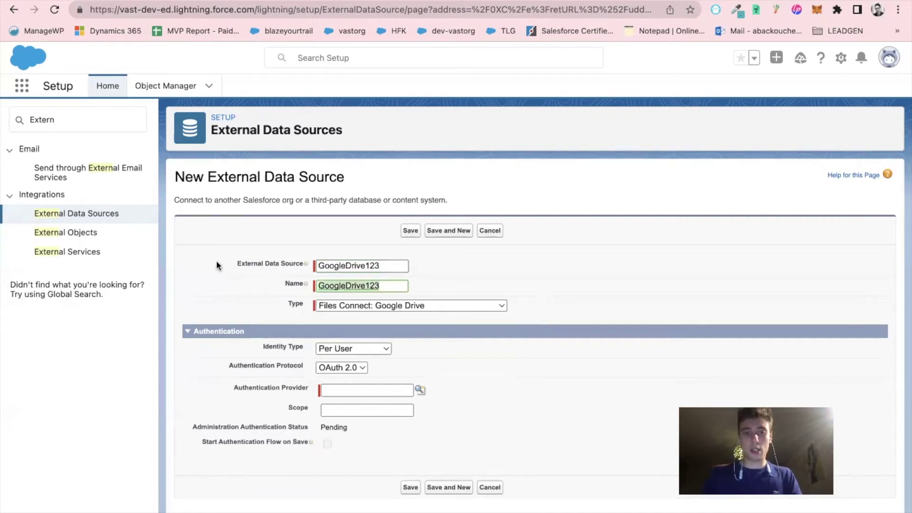
{"action": "left_click", "coordinate": [230, 262]}
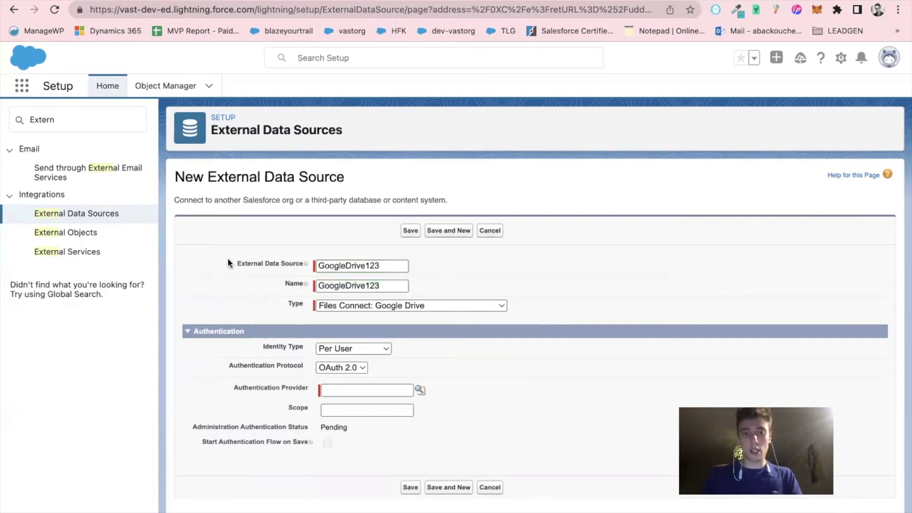
{"action": "left_click", "coordinate": [420, 390]}
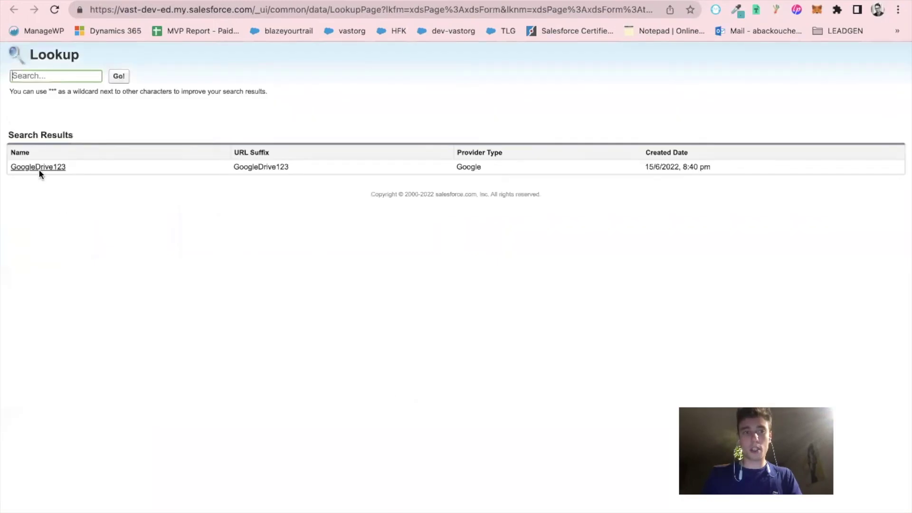
{"action": "left_click", "coordinate": [40, 174]}
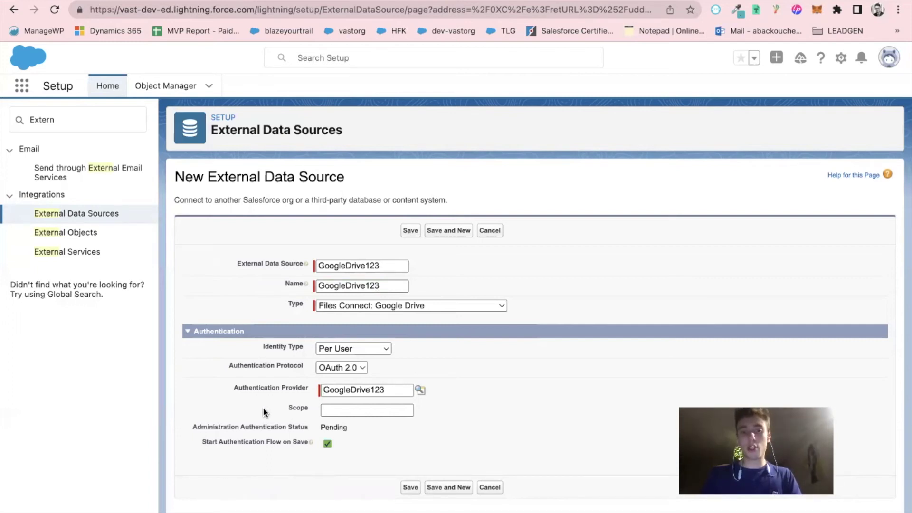
{"action": "left_click", "coordinate": [407, 489]}
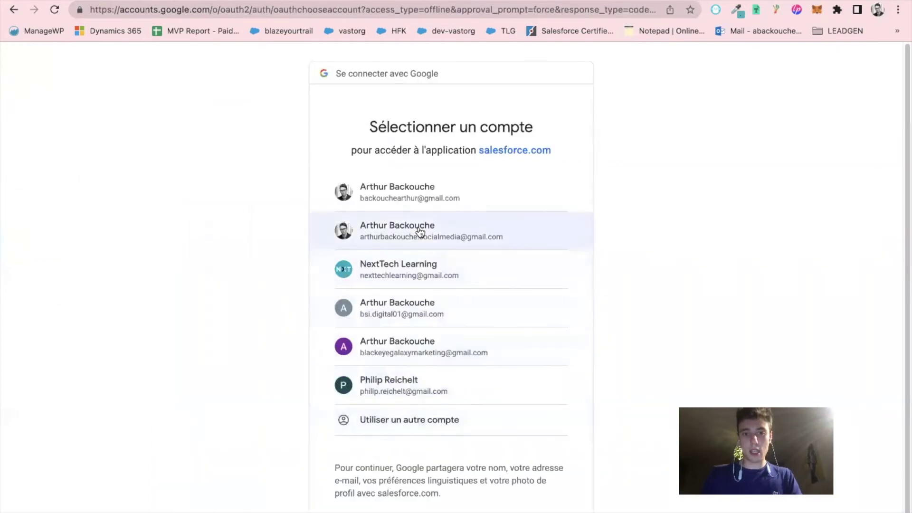
{"action": "left_click", "coordinate": [425, 197]}
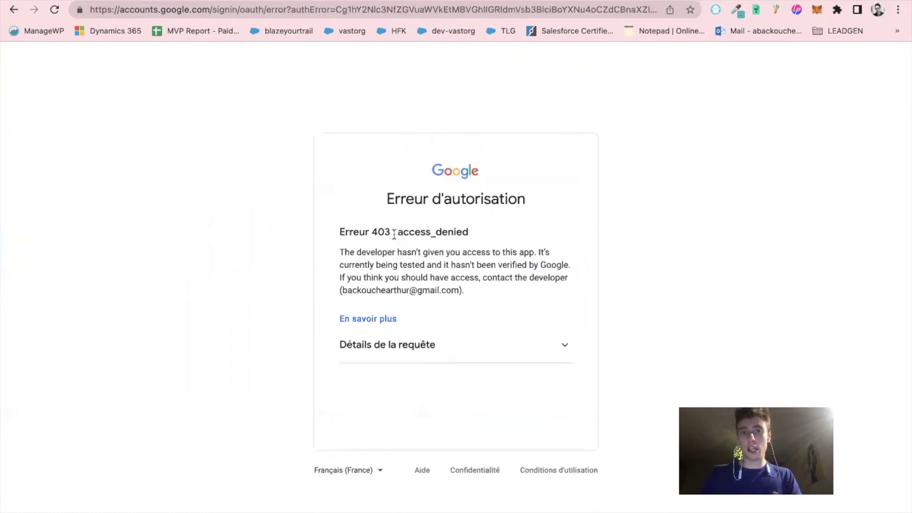
Highlight the 'Erreur 403 : access_denied' error heading
{"action": "left_click_drag", "start_coordinate": [339, 232], "coordinate": [484, 237]}
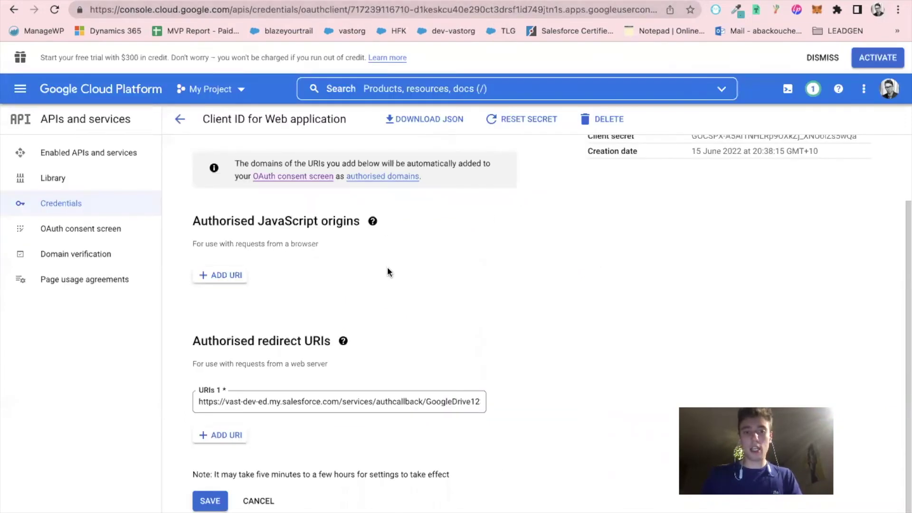
Reopen the Salesforce123 client from Credentials to review its Salesforce callback redirect URI
{"action": "scroll", "coordinate": [397, 312], "scroll_direction": "up", "scroll_amount": 2}
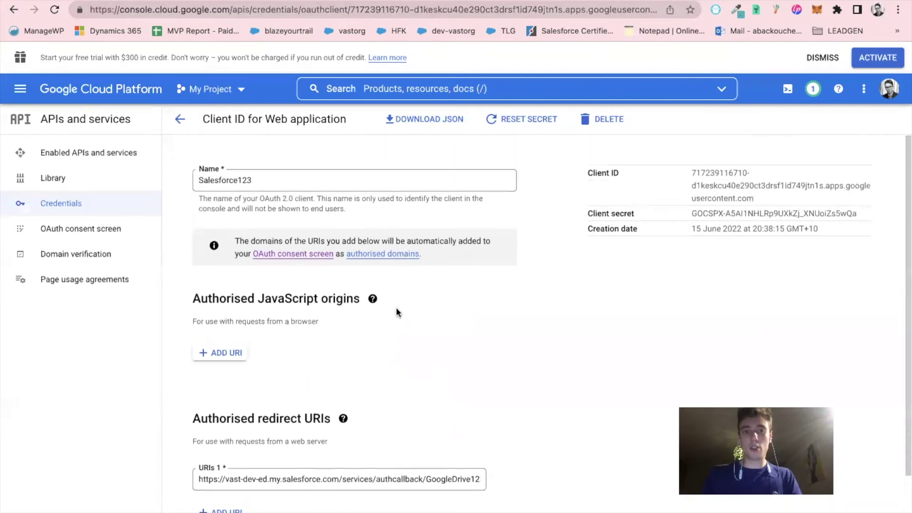
{"action": "left_click", "coordinate": [91, 211]}
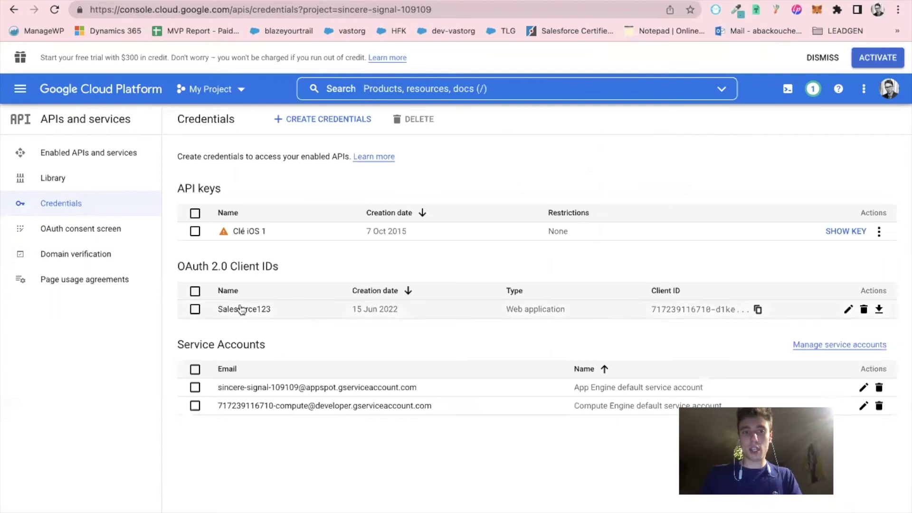
{"action": "left_click", "coordinate": [233, 308]}
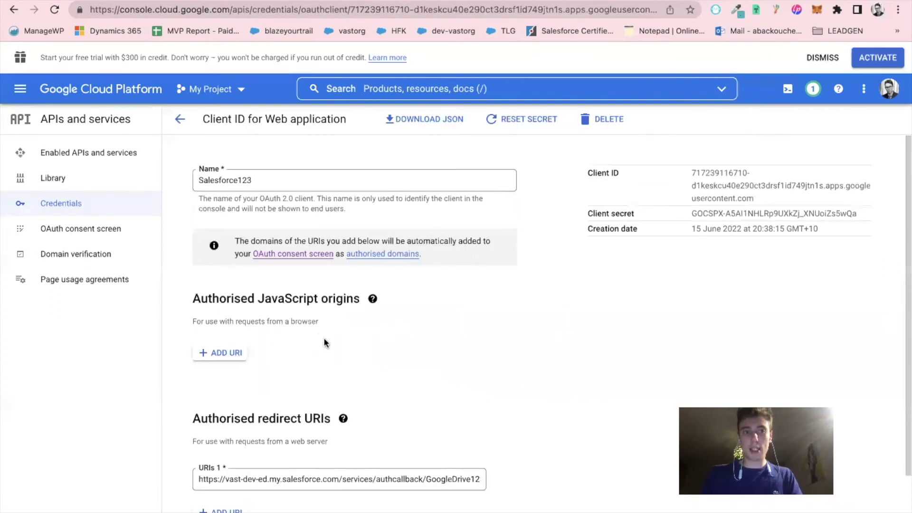
{"action": "scroll", "coordinate": [332, 346], "scroll_direction": "down", "scroll_amount": 3}
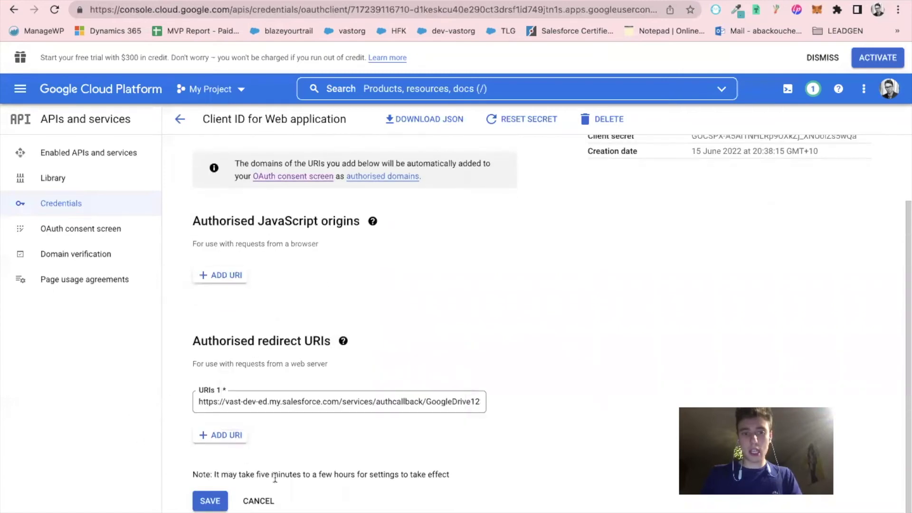
{"action": "scroll", "coordinate": [279, 476], "scroll_direction": "up", "scroll_amount": 1}
{"action": "scroll", "coordinate": [279, 475], "scroll_direction": "up", "scroll_amount": 3}
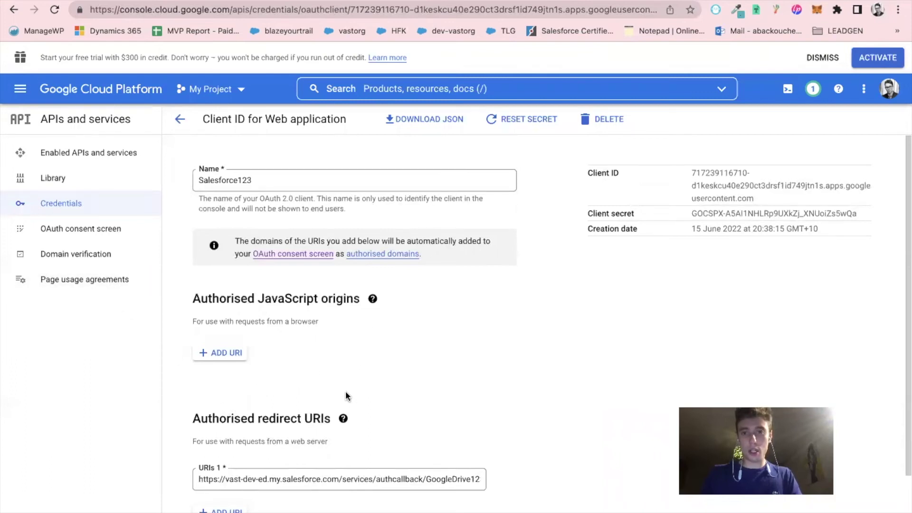
{"action": "scroll", "coordinate": [346, 392], "scroll_direction": "down", "scroll_amount": 3}
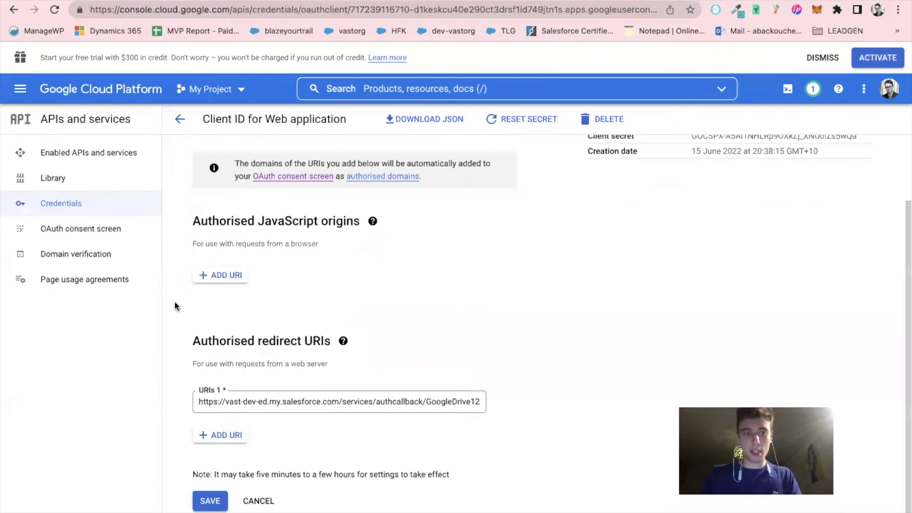
Move through the Google Cloud sidebar pages to the OAuth consent screen settings
{"action": "left_click", "coordinate": [97, 256]}
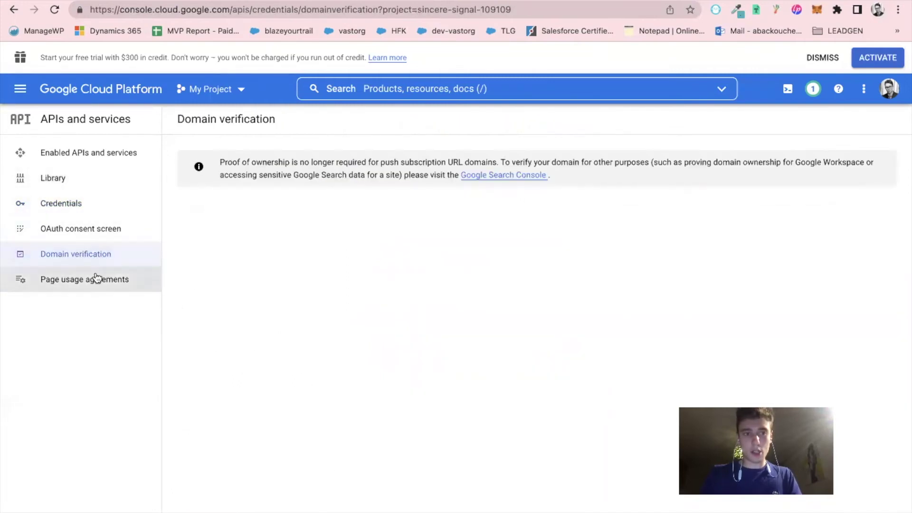
{"action": "left_click", "coordinate": [95, 280]}
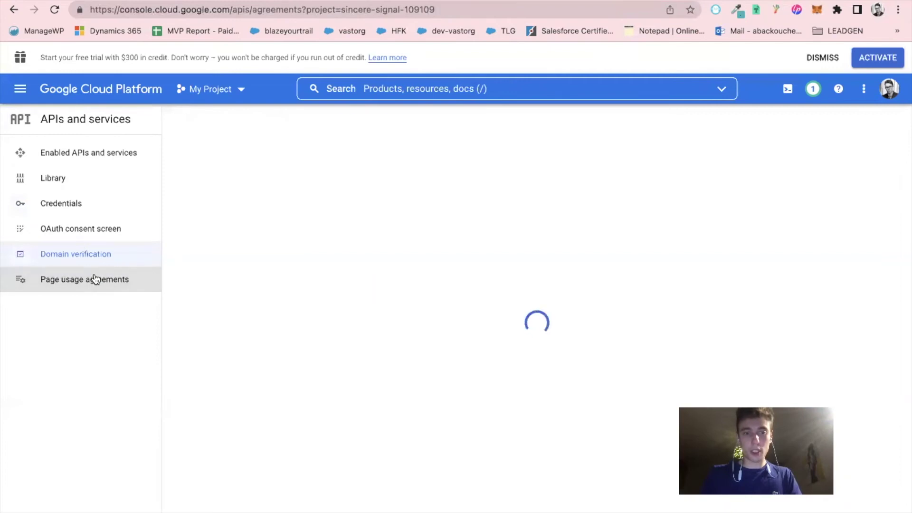
{"action": "left_click", "coordinate": [81, 254]}
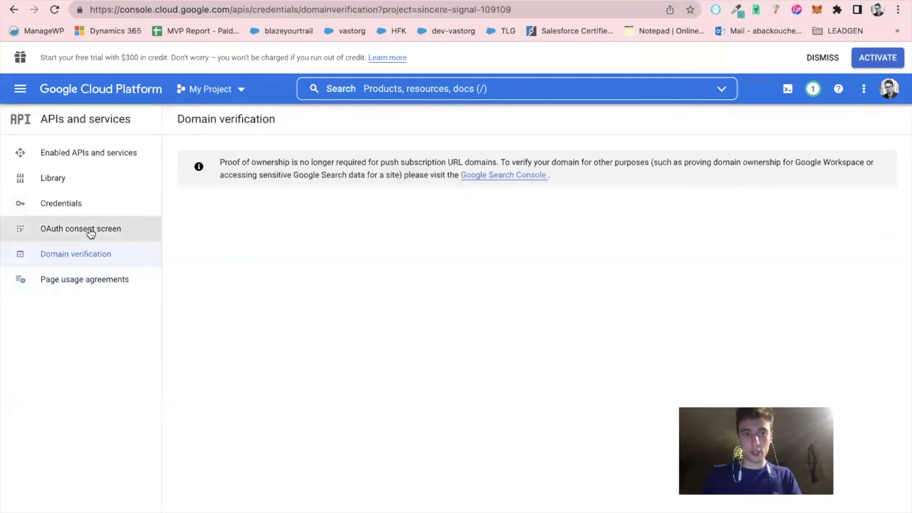
{"action": "left_click", "coordinate": [90, 231]}
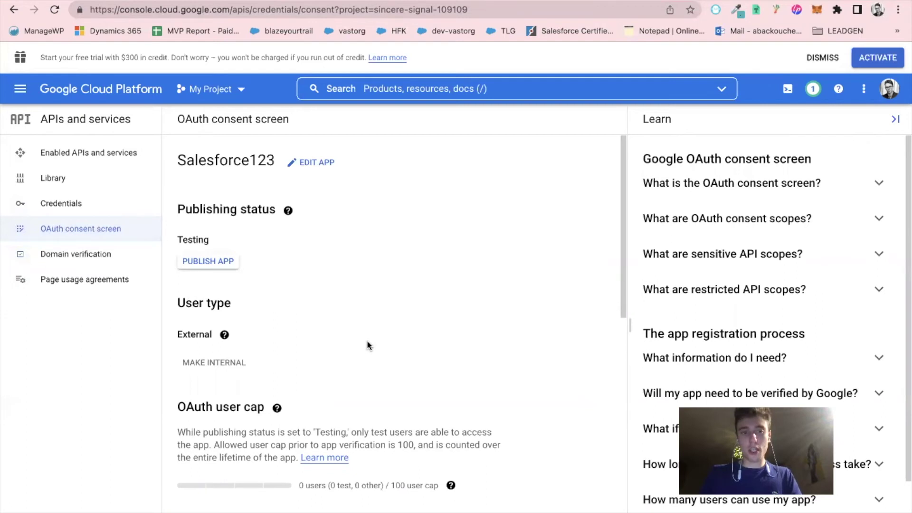
{"action": "scroll", "coordinate": [325, 340], "scroll_direction": "down", "scroll_amount": 3}
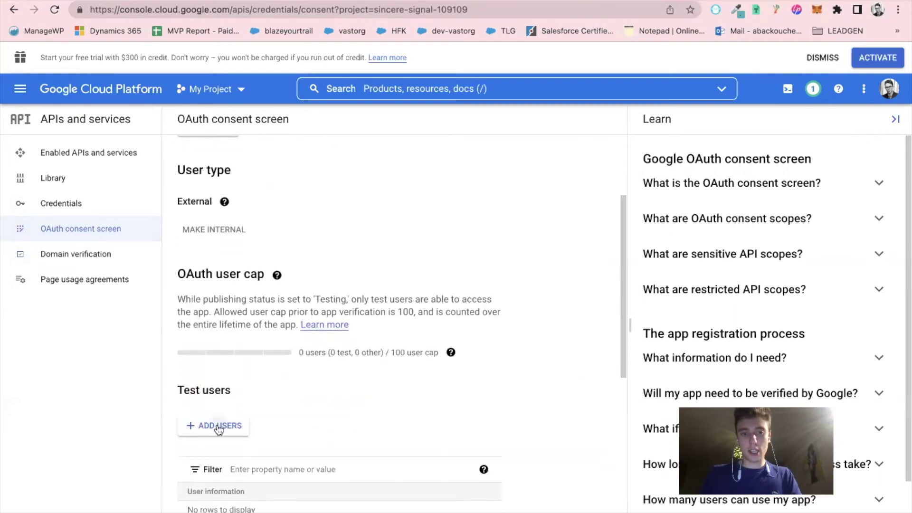
Add the Google account's Gmail address as a test user on Salesforce123 and save it
{"action": "left_click", "coordinate": [219, 426]}
{"action": "left_click", "coordinate": [480, 175]}
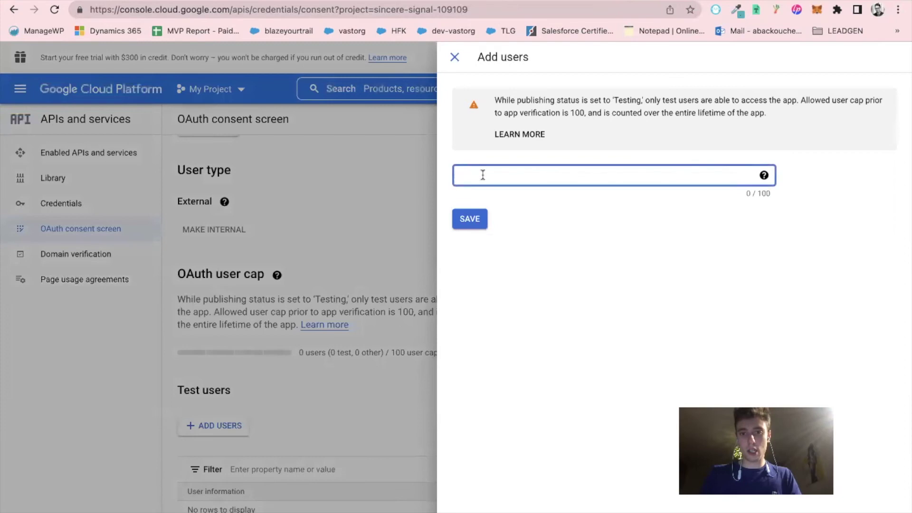
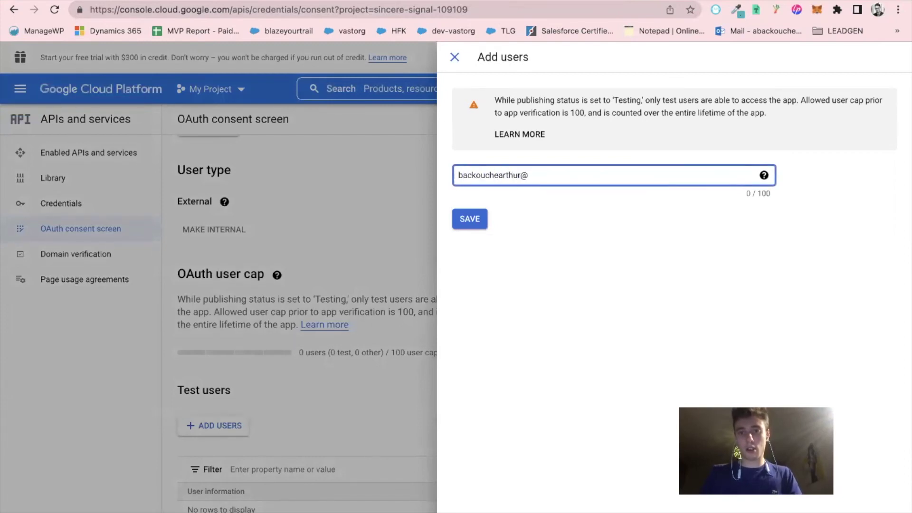
{"action": "left_click", "coordinate": [457, 217]}
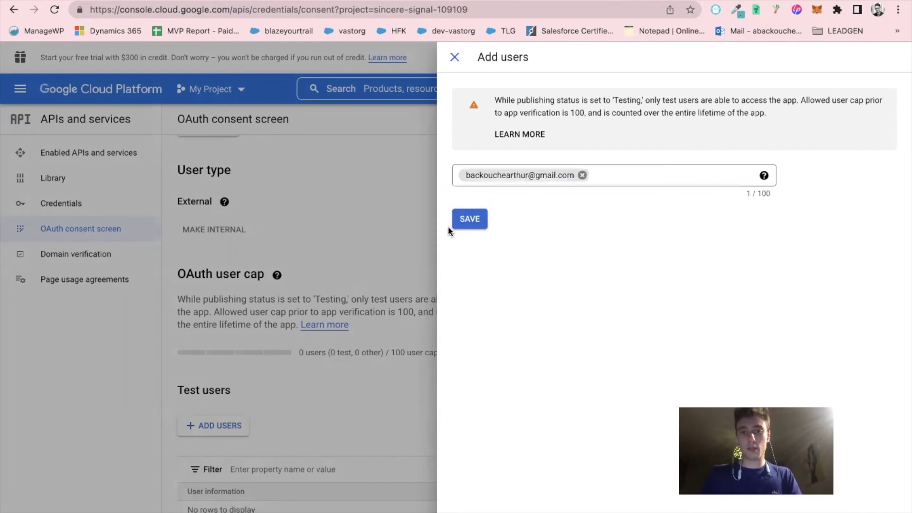
{"action": "left_click", "coordinate": [472, 219]}
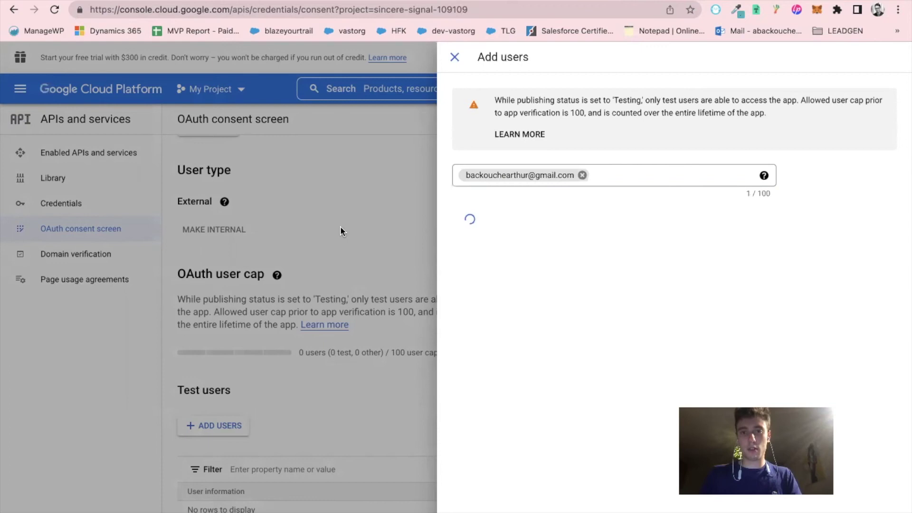
Switch to the tab with Google's 403 access-denied error and return to sign-in
{"action": "scroll", "coordinate": [354, 298], "scroll_direction": "down", "scroll_amount": 1}
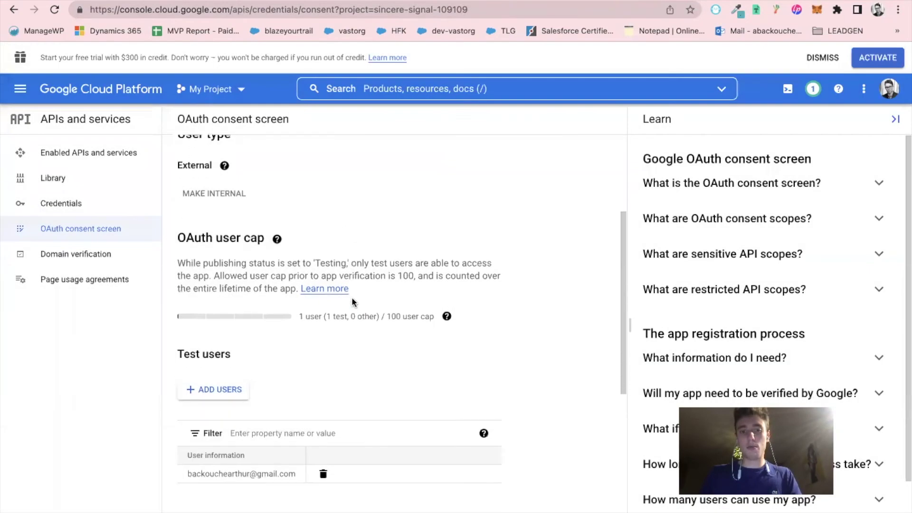
{"action": "scroll", "coordinate": [353, 300], "scroll_direction": "down", "scroll_amount": 1}
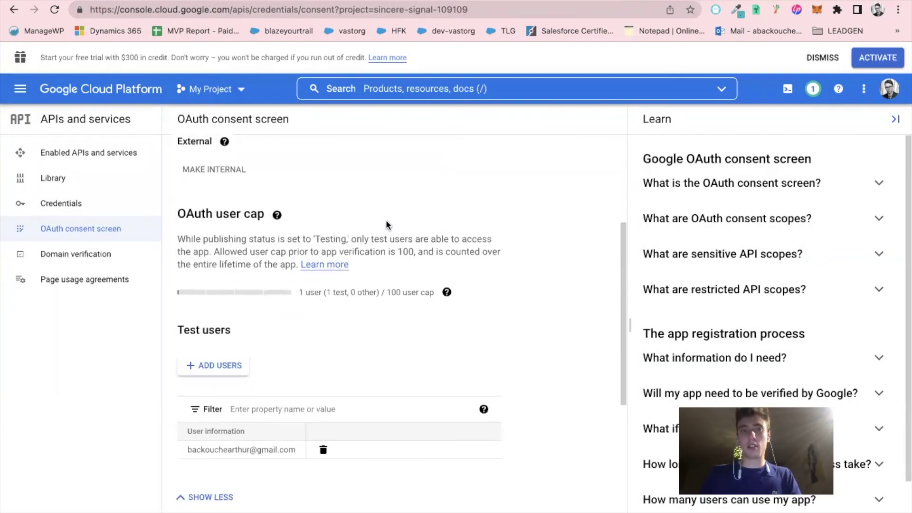
{"action": "key", "text": "ctrl+Tab"}
{"action": "key", "text": "super+bracketleft"}
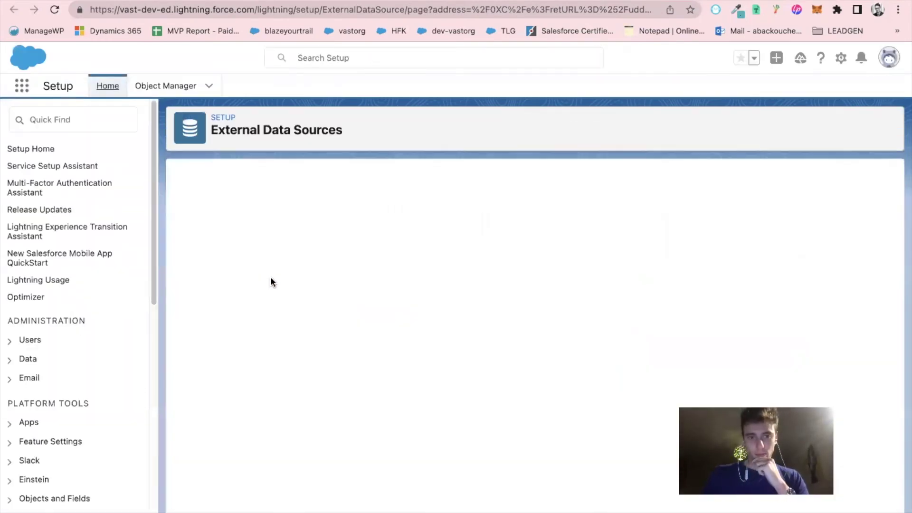
Create a Files Connect: Google Drive data source using Per User identity and provider GoogleDrive123, with authentication on save
{"action": "left_click", "coordinate": [359, 267]}
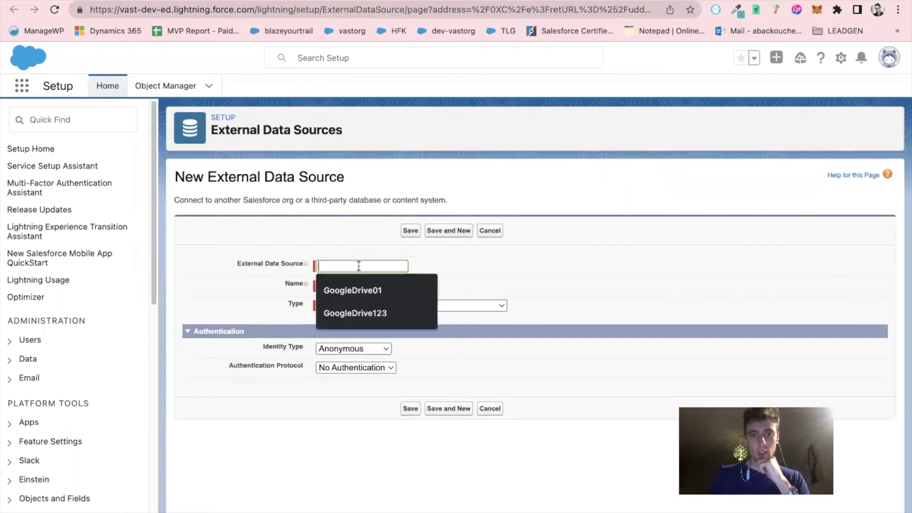
{"action": "left_click", "coordinate": [351, 311]}
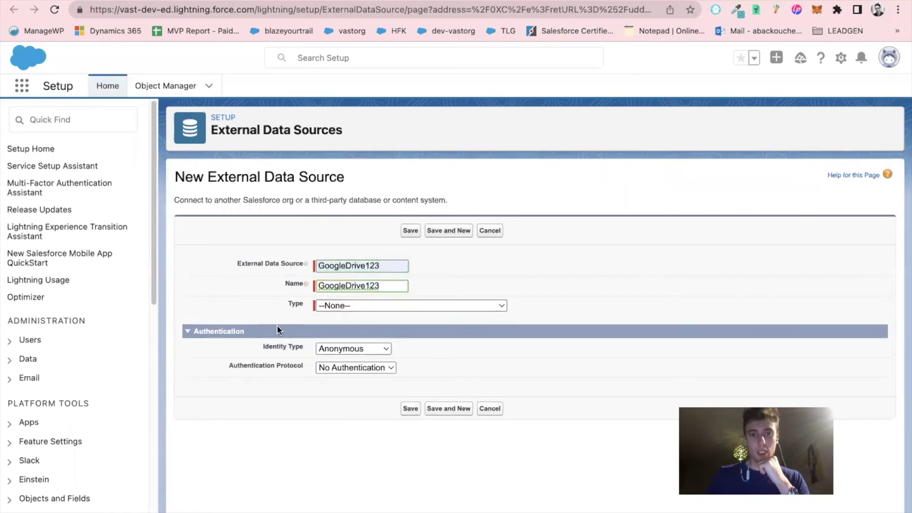
{"action": "left_click", "coordinate": [319, 306]}
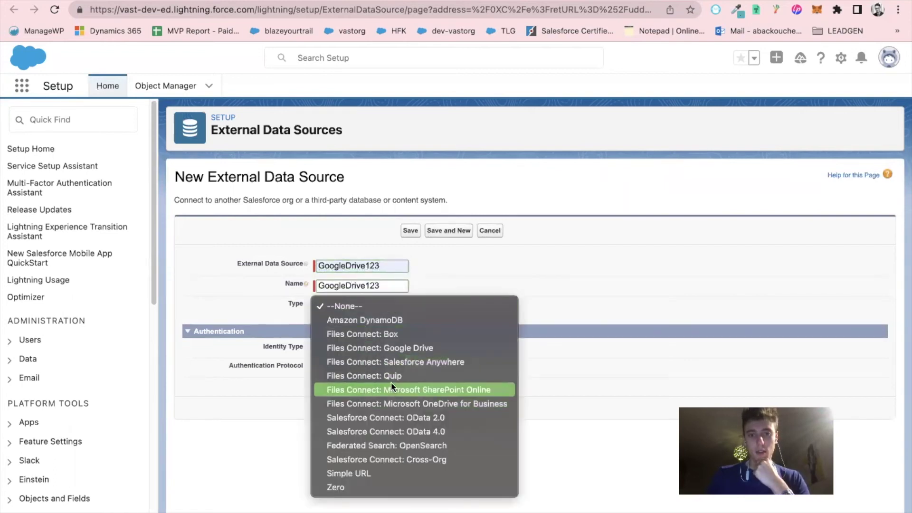
{"action": "left_click", "coordinate": [387, 348]}
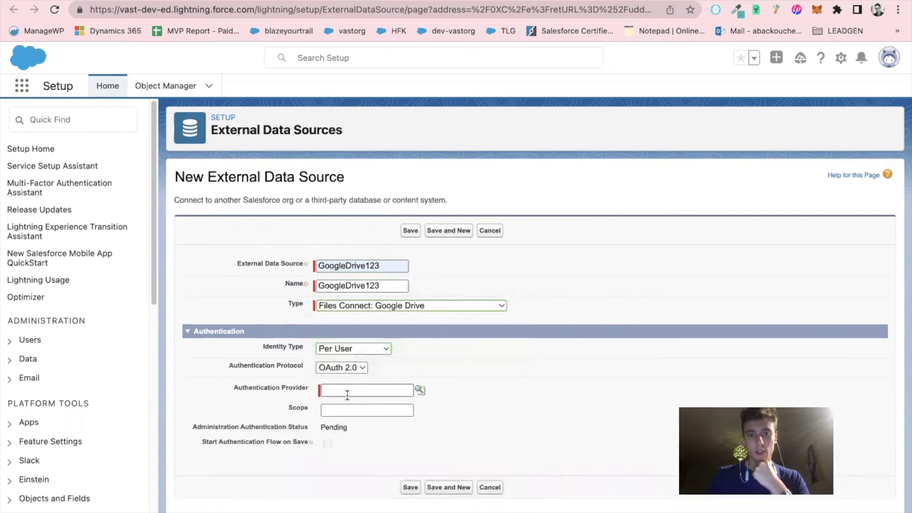
{"action": "left_click", "coordinate": [351, 354]}
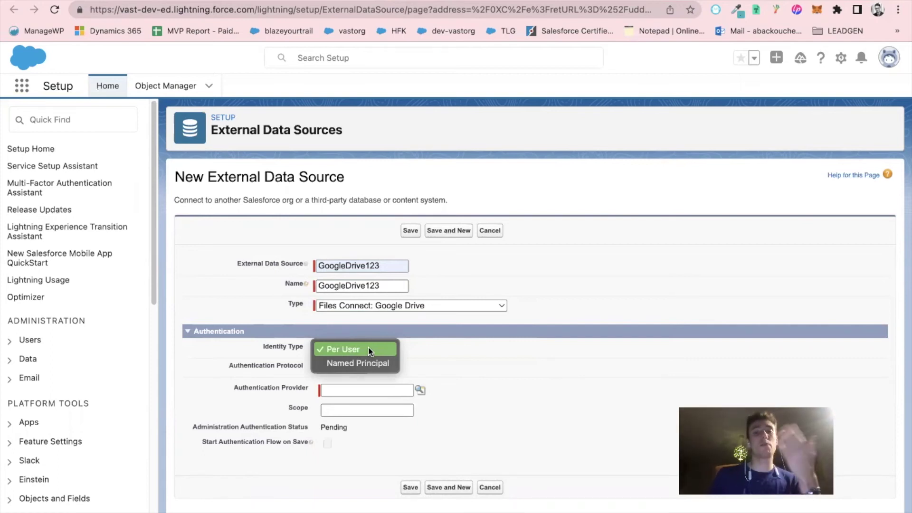
{"action": "left_click", "coordinate": [371, 350]}
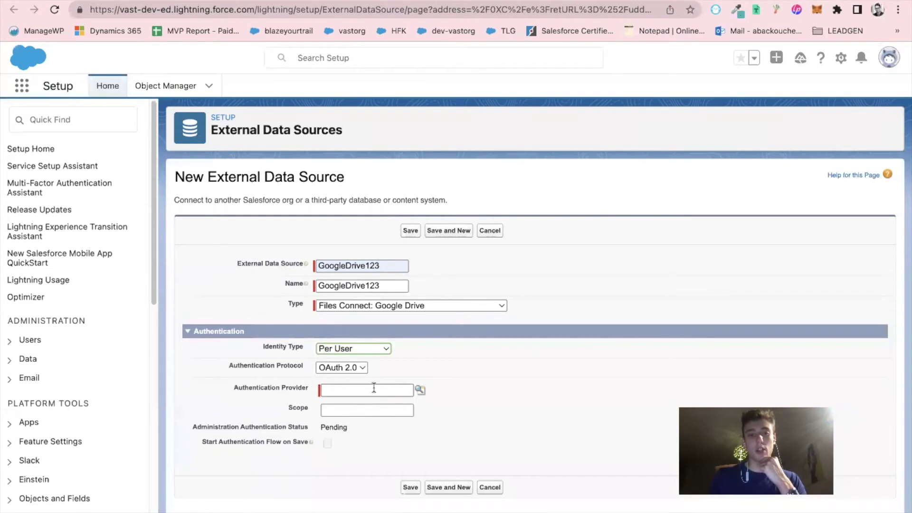
{"action": "left_click", "coordinate": [419, 390]}
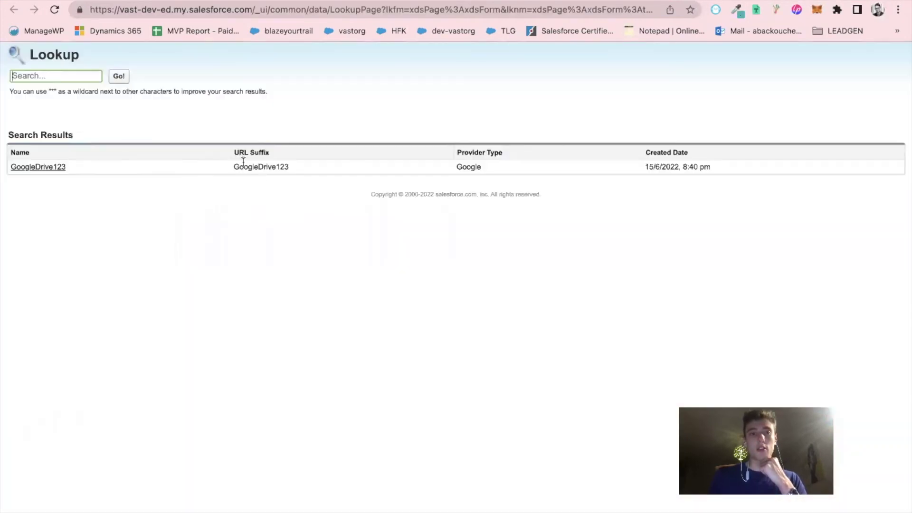
{"action": "left_click", "coordinate": [41, 167]}
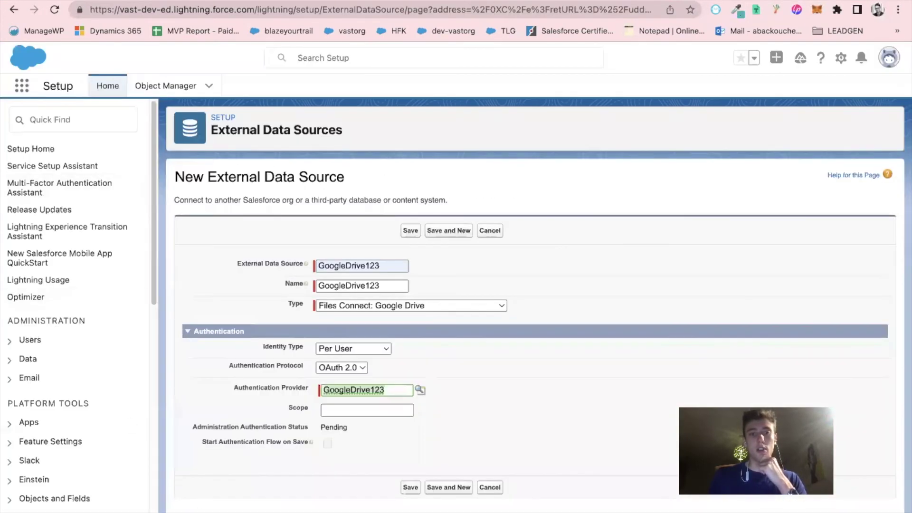
{"action": "left_click", "coordinate": [327, 443]}
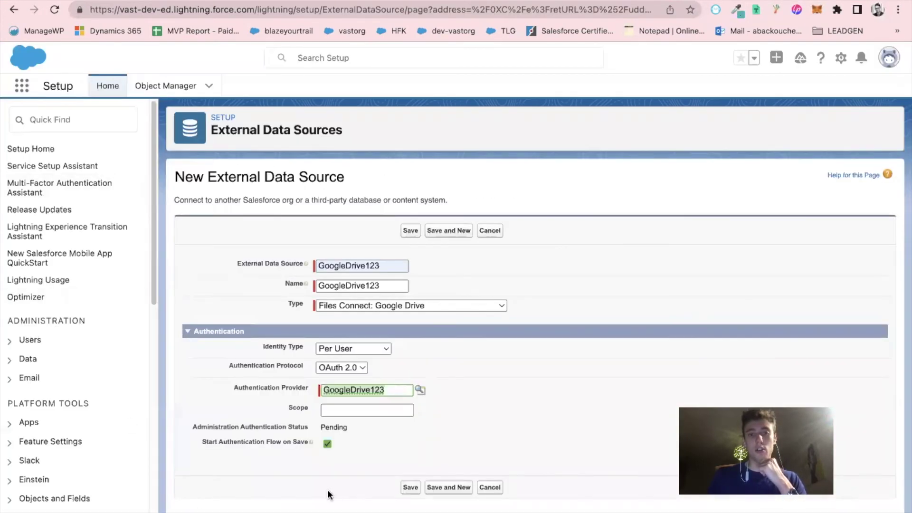
{"action": "left_click", "coordinate": [410, 488]}
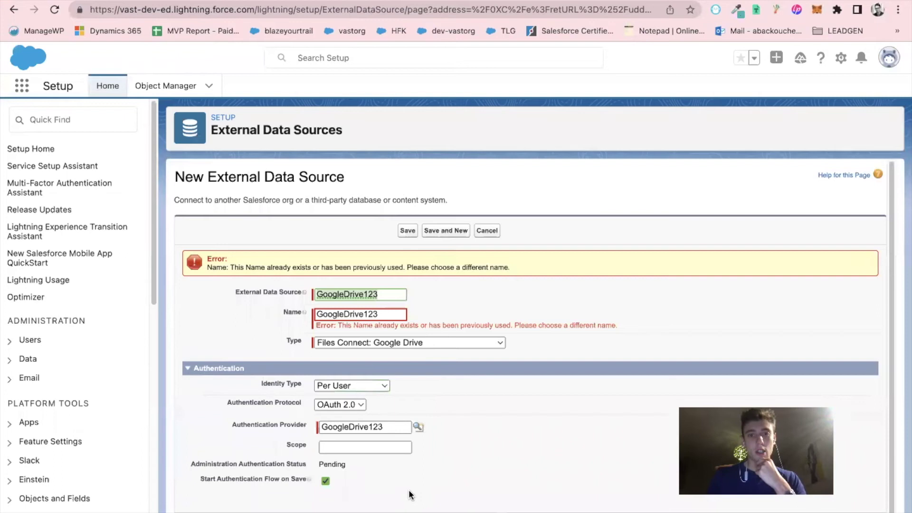
After the duplicate-name error, rename label and name to GoogleDrive1234 and save again
{"action": "left_click", "coordinate": [389, 293]}
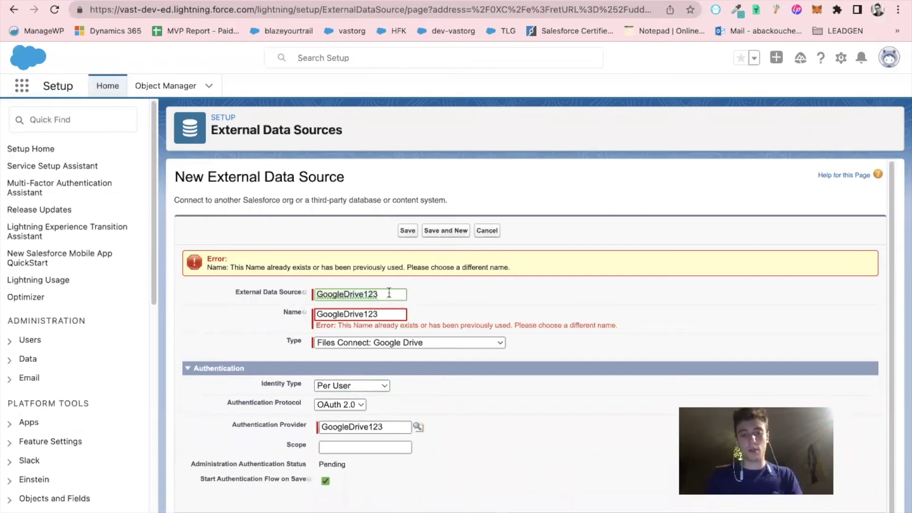
{"action": "type", "text": "4"}
{"action": "left_click", "coordinate": [316, 315]}
{"action": "type", "text": "4"}
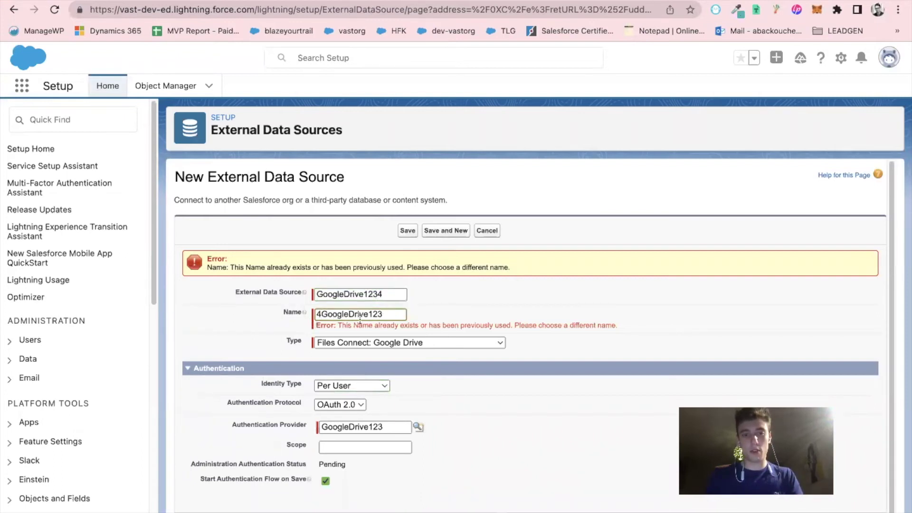
{"action": "key", "text": "BackSpace"}
{"action": "key", "text": "End"}
{"action": "type", "text": "4"}
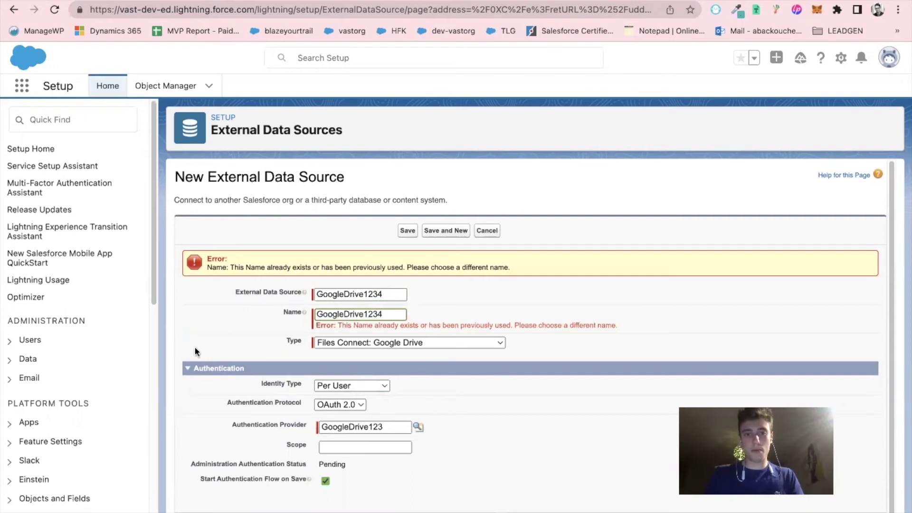
{"action": "scroll", "coordinate": [351, 460], "scroll_direction": "down", "scroll_amount": 1}
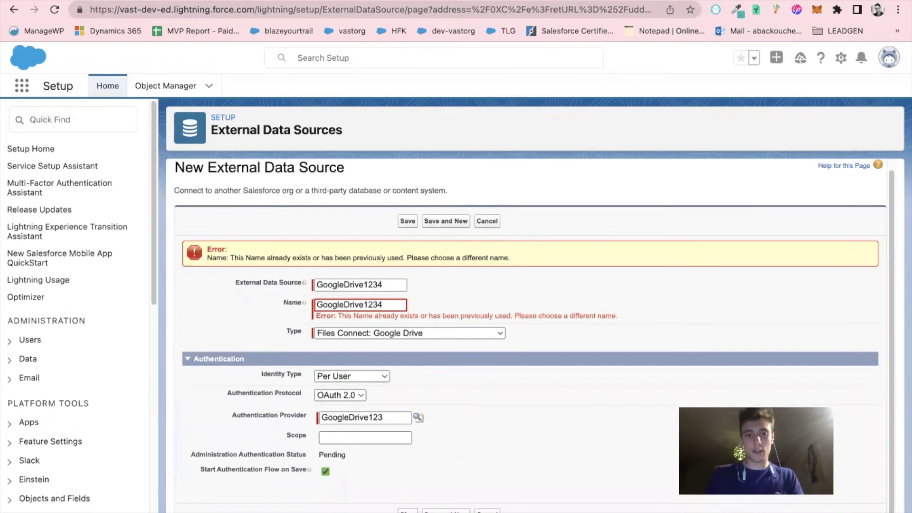
{"action": "left_click", "coordinate": [406, 511]}
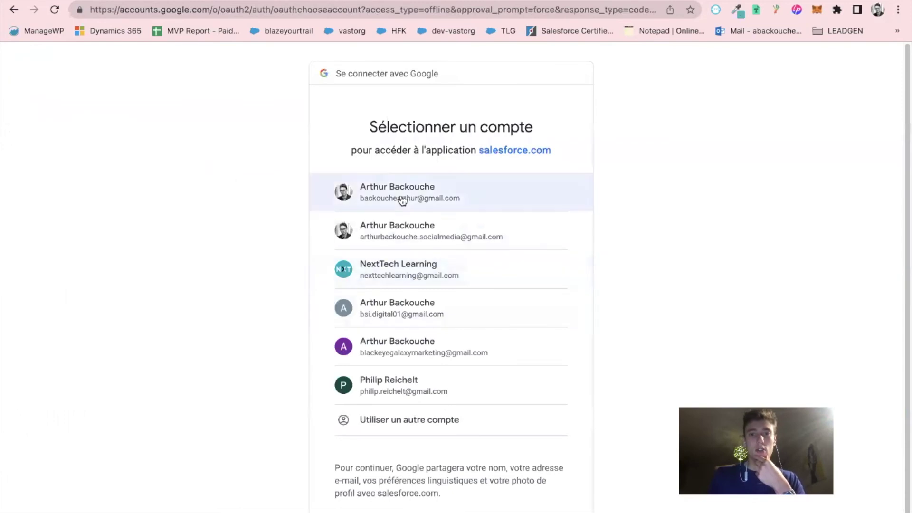
Pick the Google account, continue past the unverified-app warning, and grant salesforce.com Google Drive files access
{"action": "left_click", "coordinate": [403, 199]}
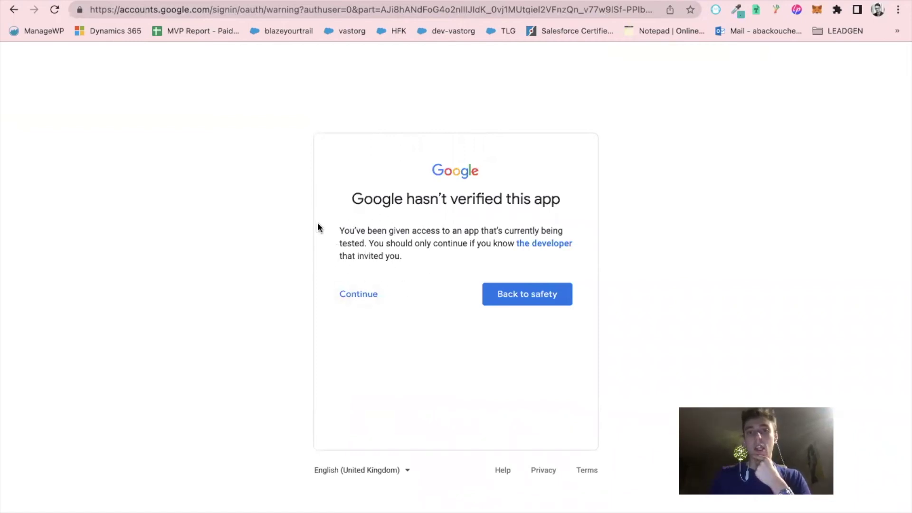
{"action": "left_click_drag", "start_coordinate": [352, 198], "coordinate": [548, 209]}
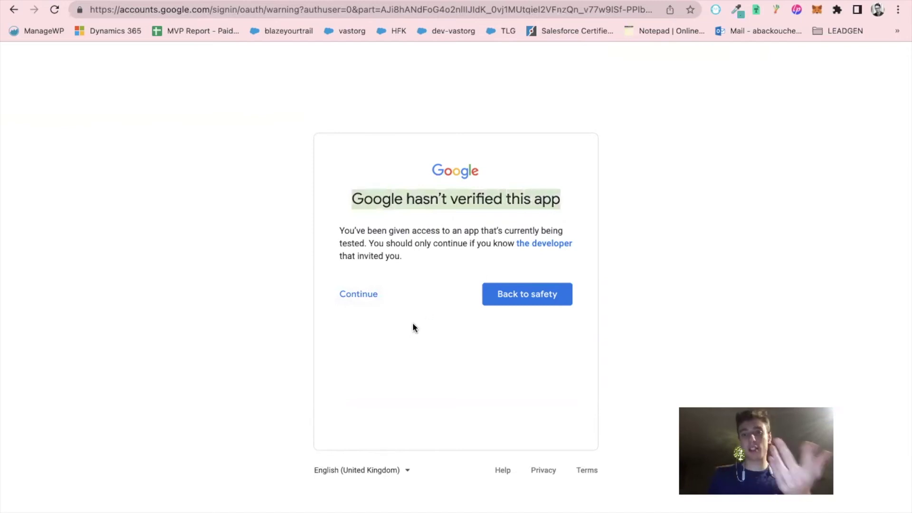
{"action": "left_click", "coordinate": [370, 302]}
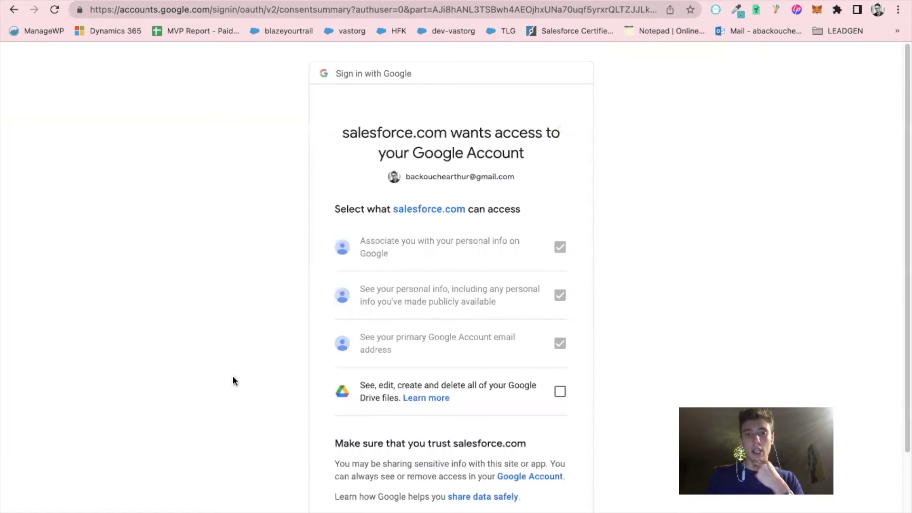
{"action": "scroll", "coordinate": [233, 376], "scroll_direction": "down", "scroll_amount": 1}
{"action": "left_click", "coordinate": [560, 367]}
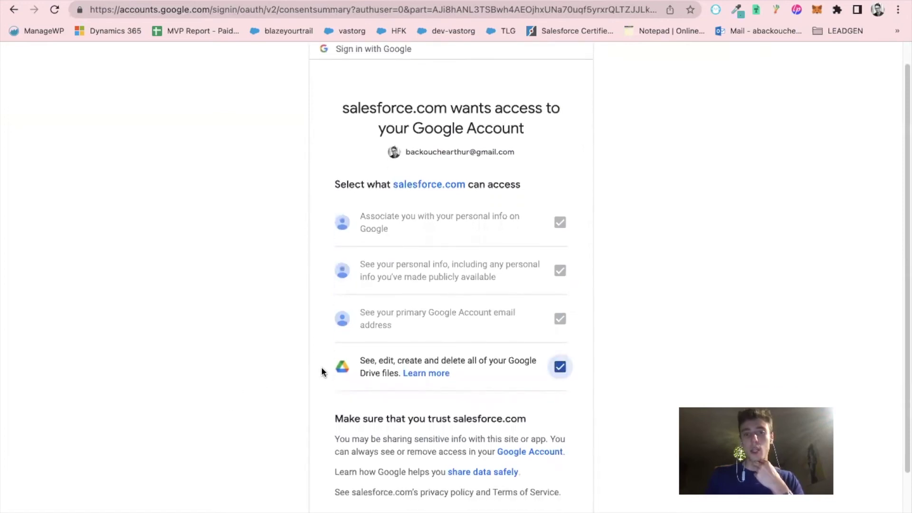
{"action": "scroll", "coordinate": [323, 372], "scroll_direction": "down", "scroll_amount": 1}
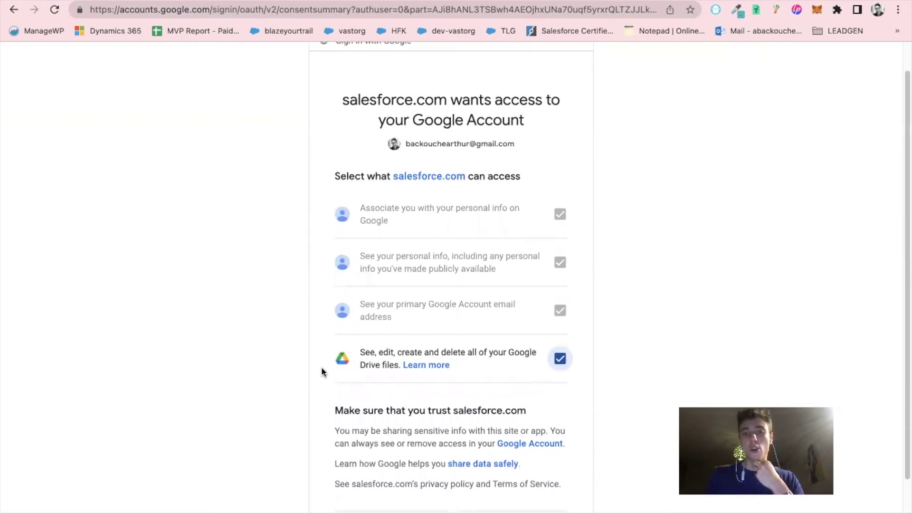
{"action": "scroll", "coordinate": [321, 367], "scroll_direction": "down", "scroll_amount": 3}
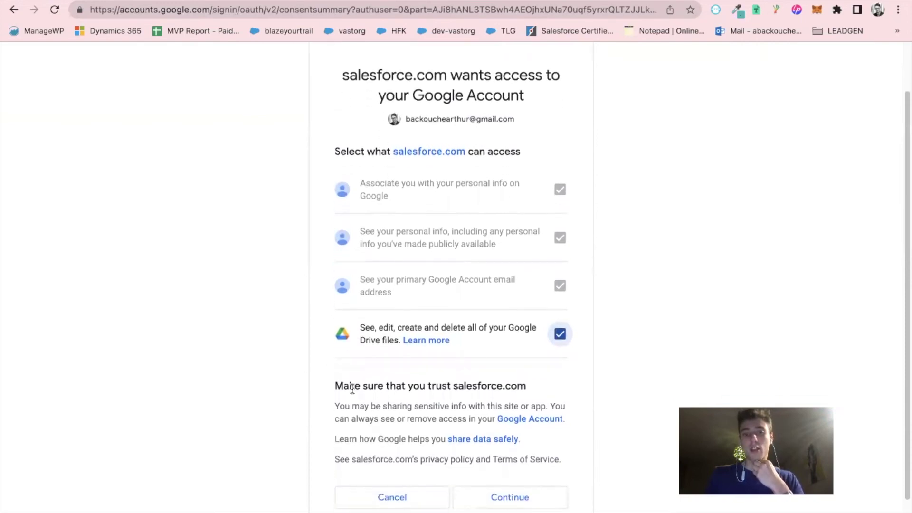
{"action": "left_click", "coordinate": [505, 451]}
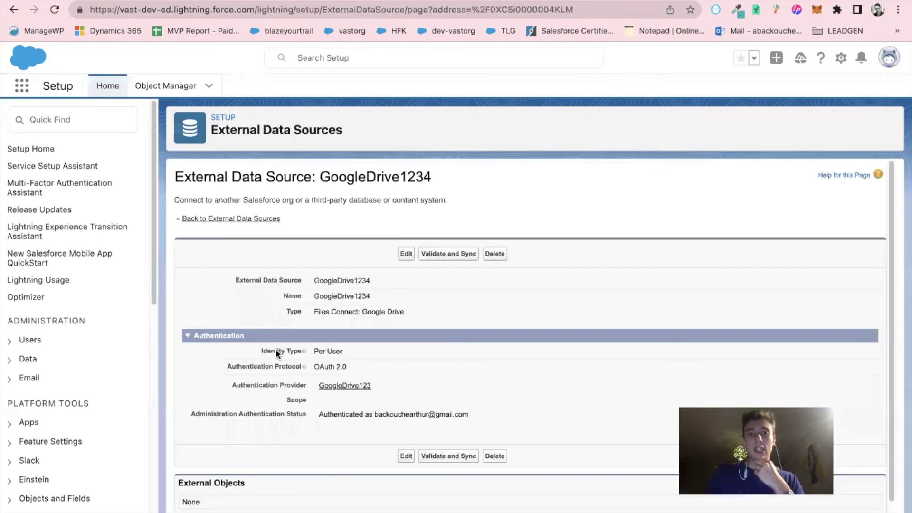
Go to the Google Cloud Console tab and open the Enabled APIs and services dashboard
{"action": "scroll", "coordinate": [274, 351], "scroll_direction": "down", "scroll_amount": 2}
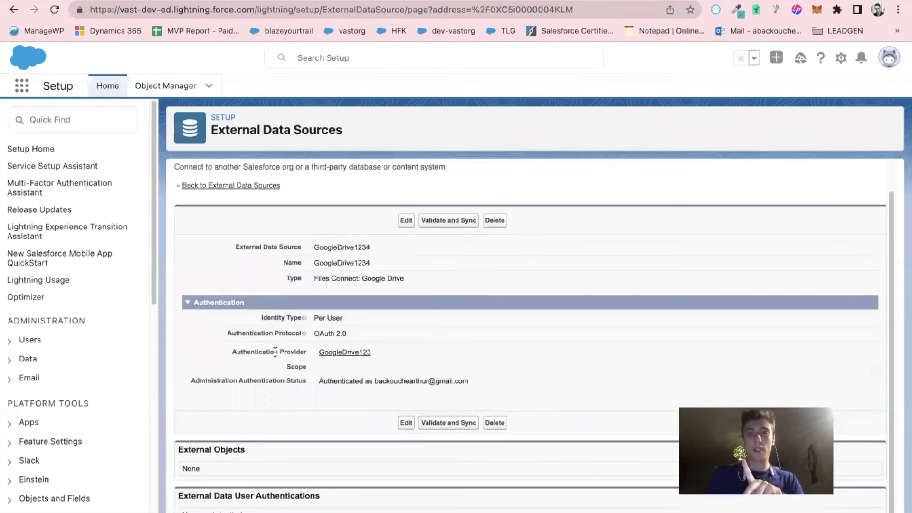
{"action": "scroll", "coordinate": [275, 351], "scroll_direction": "up", "scroll_amount": 2}
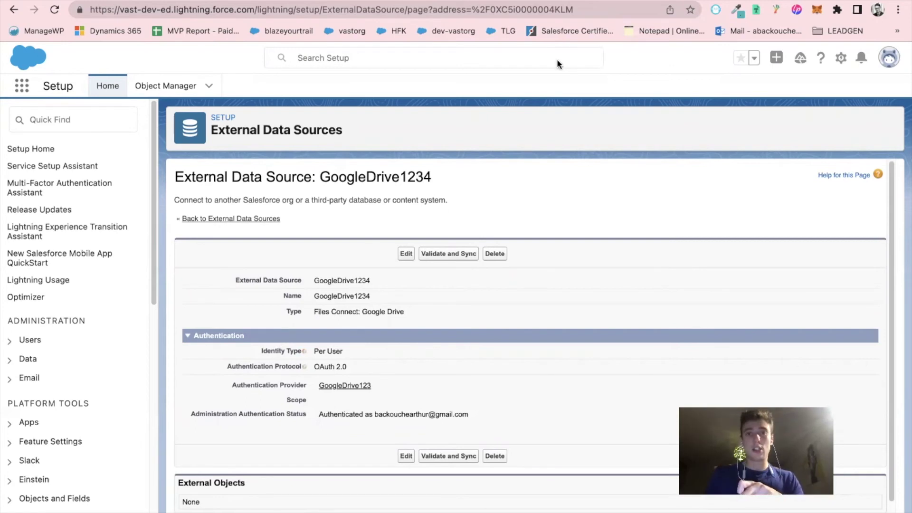
{"action": "key", "text": "ctrl+Tab"}
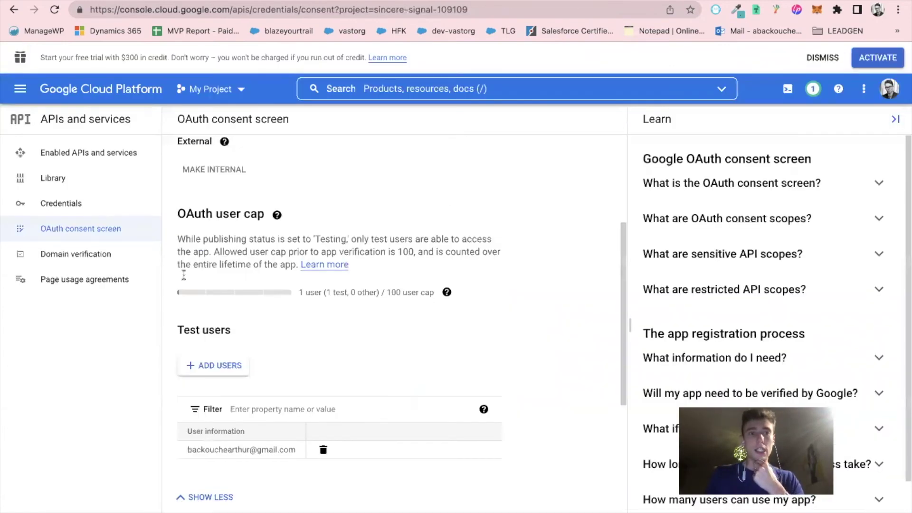
{"action": "left_click", "coordinate": [125, 160]}
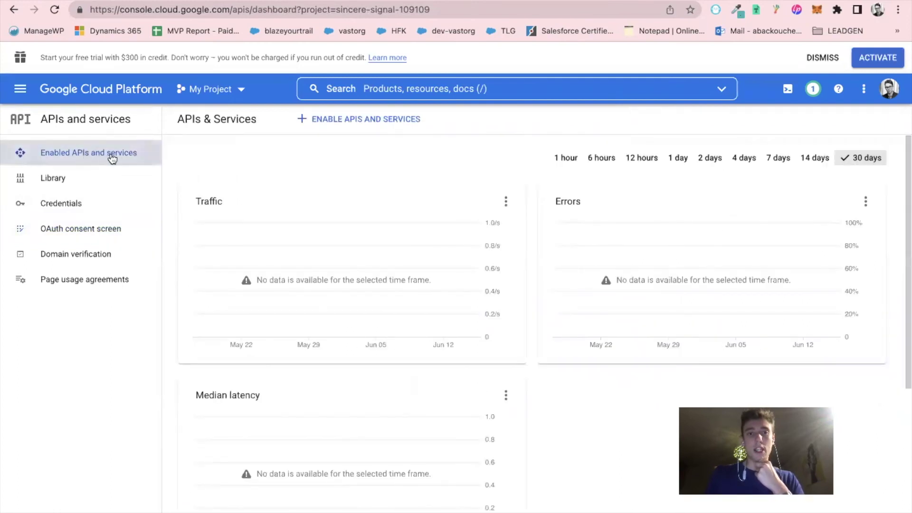
Search the API library for 'drive' and enable the Google Drive API for My Project
{"action": "left_click", "coordinate": [323, 120]}
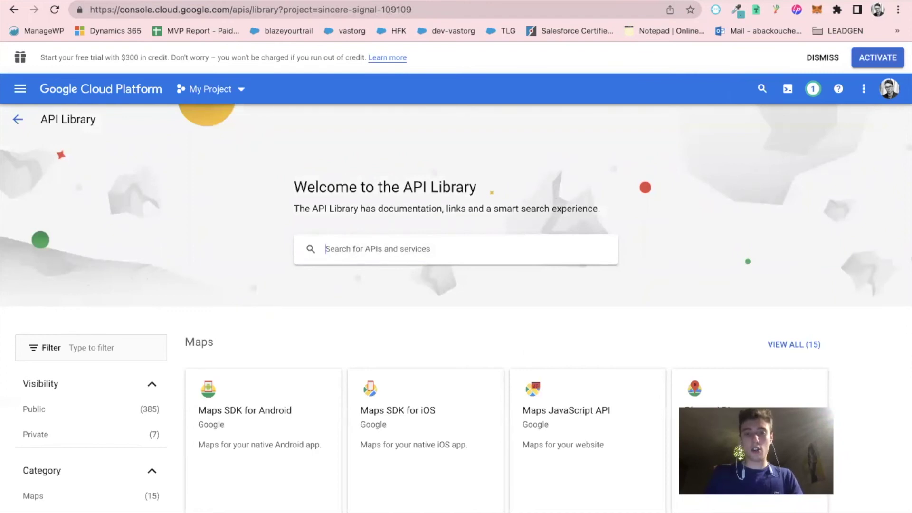
{"action": "left_click", "coordinate": [326, 248]}
{"action": "type", "text": "drive"}
{"action": "key", "text": "Return"}
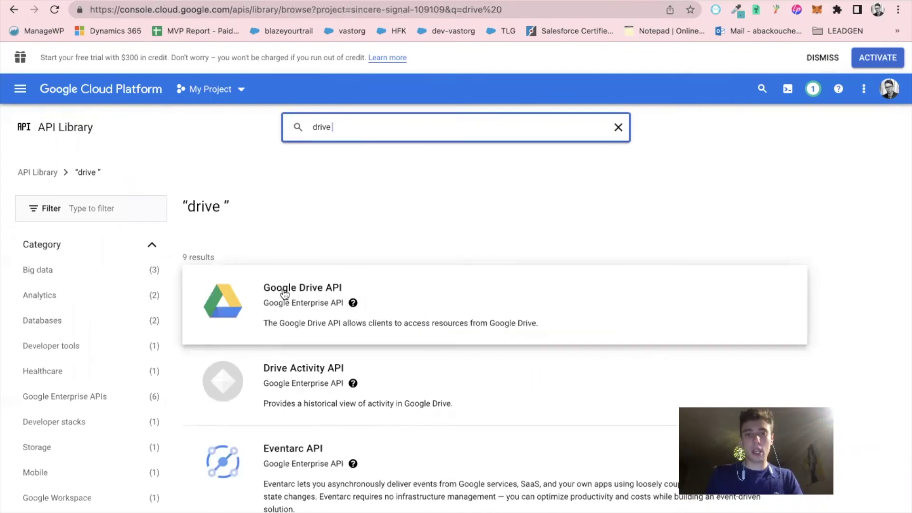
{"action": "left_click", "coordinate": [273, 291]}
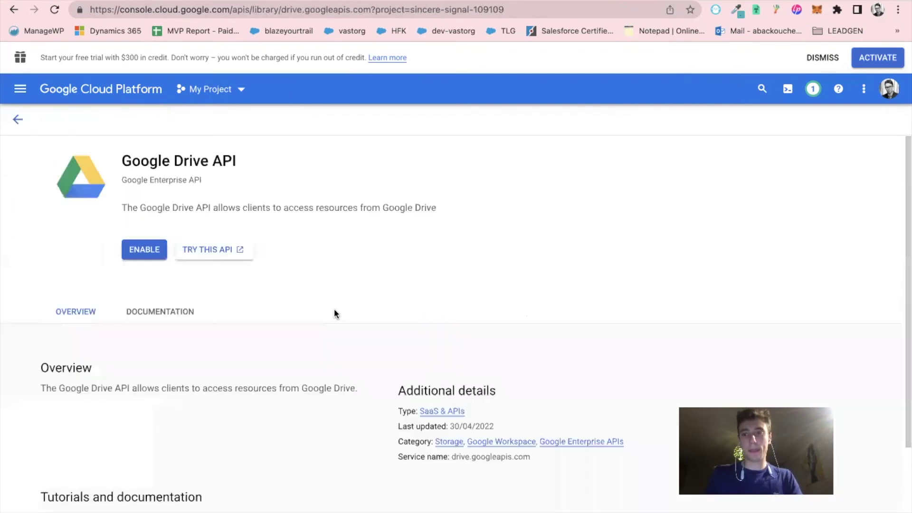
{"action": "left_click", "coordinate": [144, 249]}
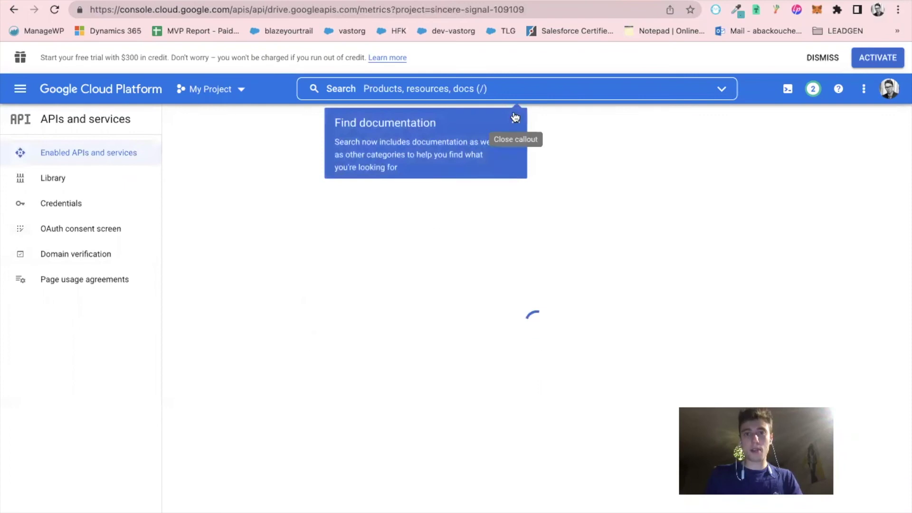
{"action": "left_click", "coordinate": [515, 119]}
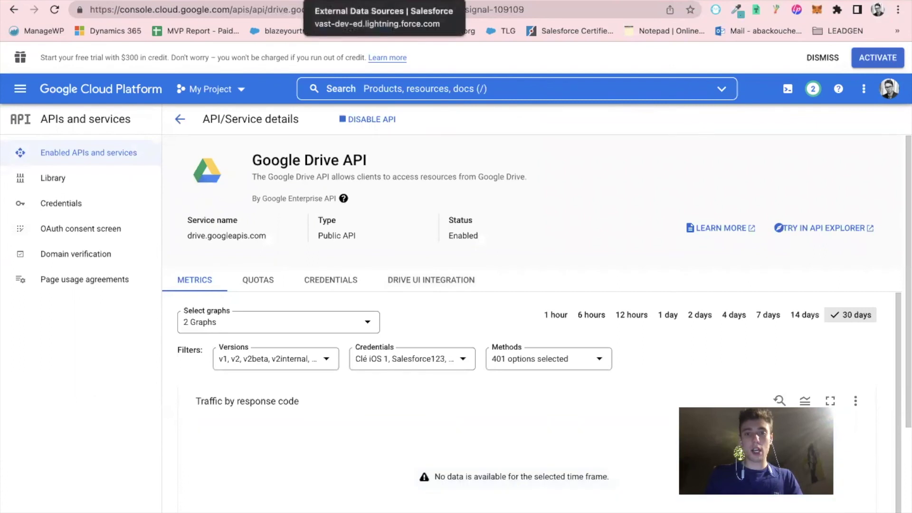
Validate GoogleDrive1234 and sync the items_GoogleDrive1234 table as an external object
{"action": "left_click", "coordinate": [378, 1]}
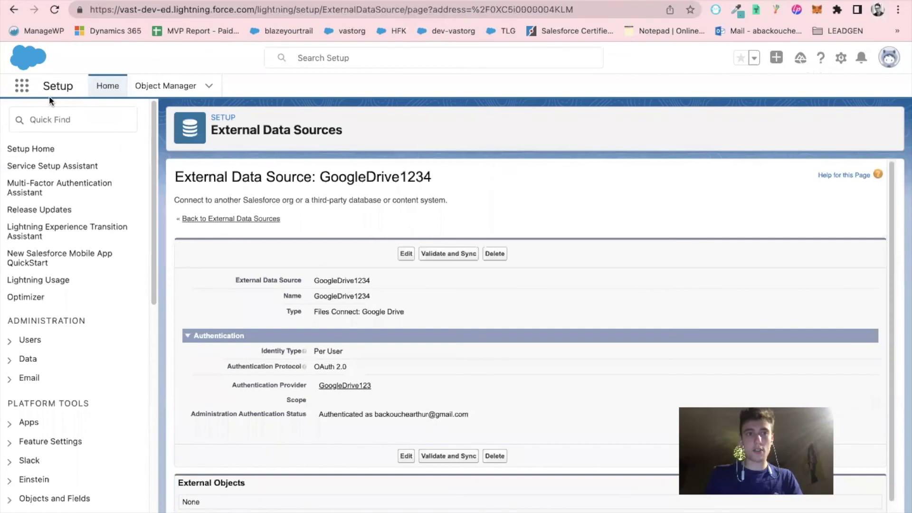
{"action": "left_click", "coordinate": [21, 86]}
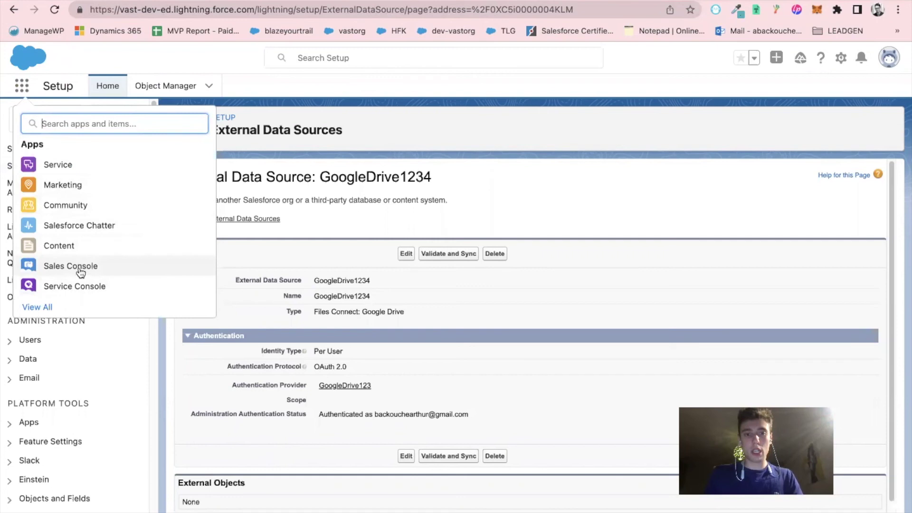
{"action": "left_click", "coordinate": [444, 457]}
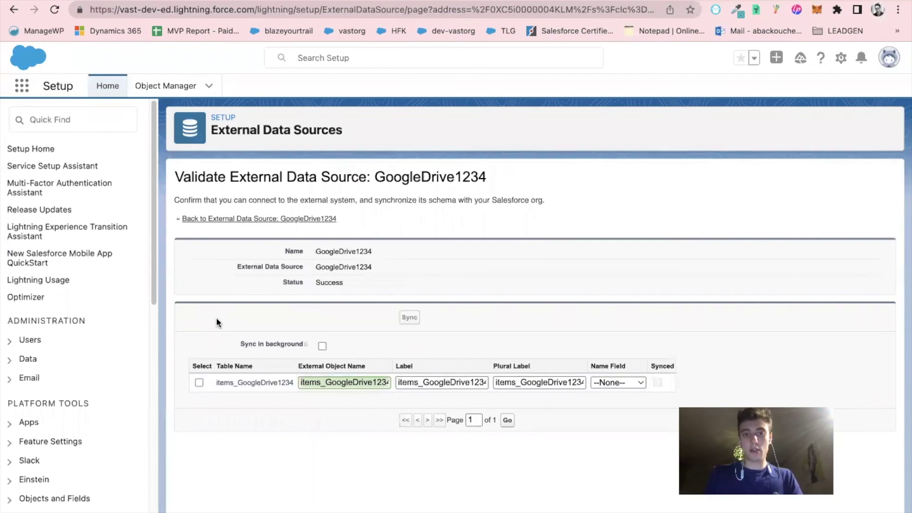
{"action": "left_click", "coordinate": [199, 382]}
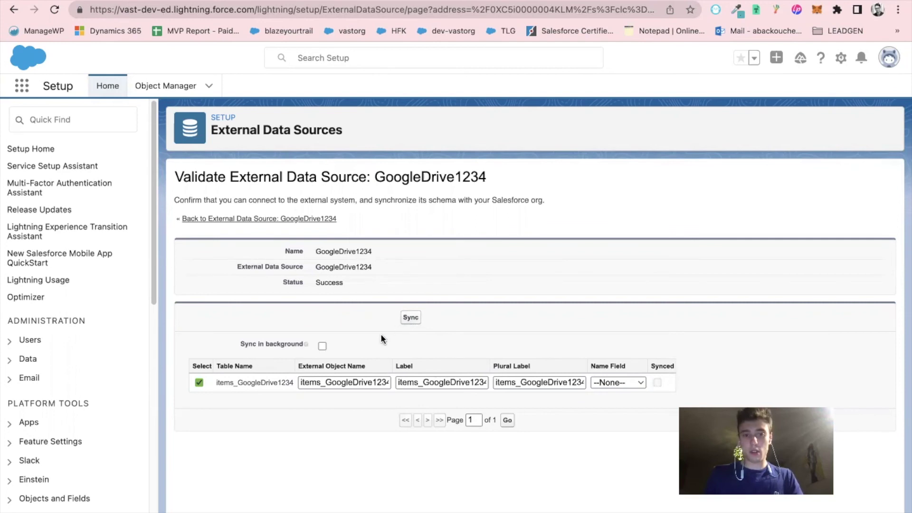
{"action": "left_click", "coordinate": [408, 319]}
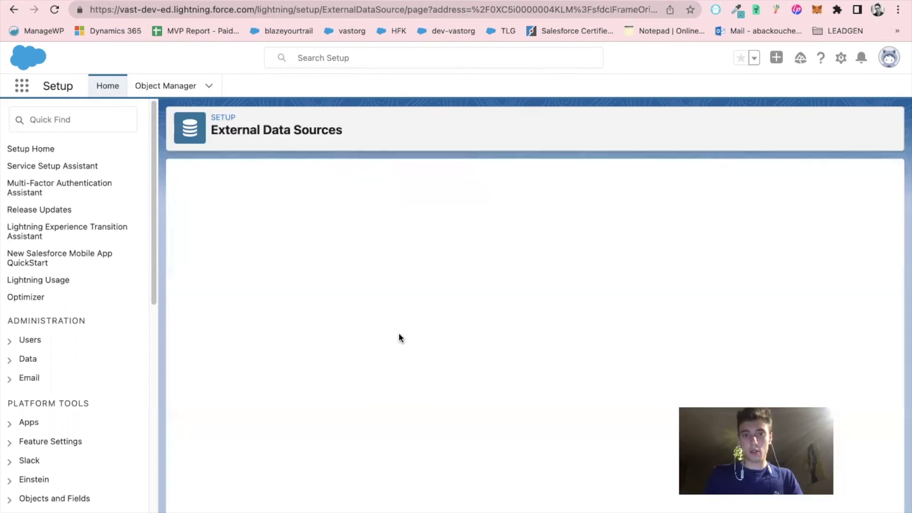
{"action": "scroll", "coordinate": [316, 406], "scroll_direction": "down", "scroll_amount": 2}
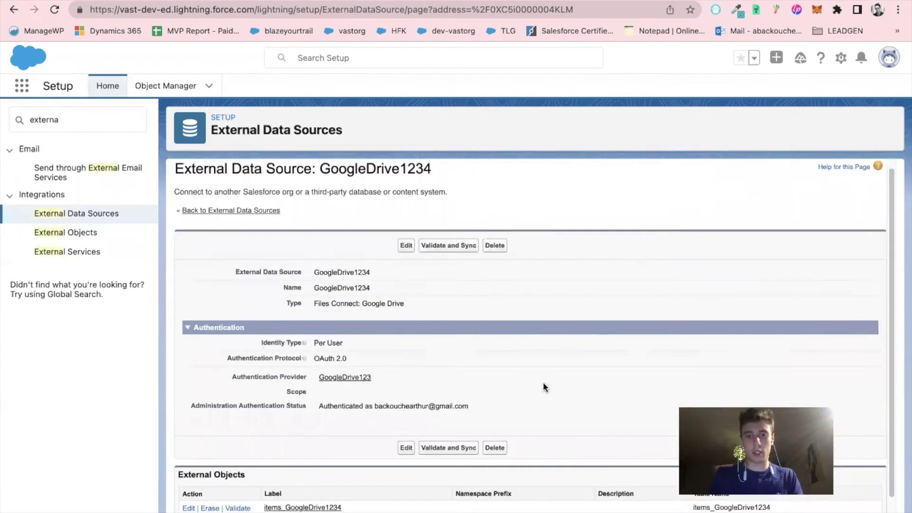
{"action": "scroll", "coordinate": [544, 384], "scroll_direction": "down", "scroll_amount": 2}
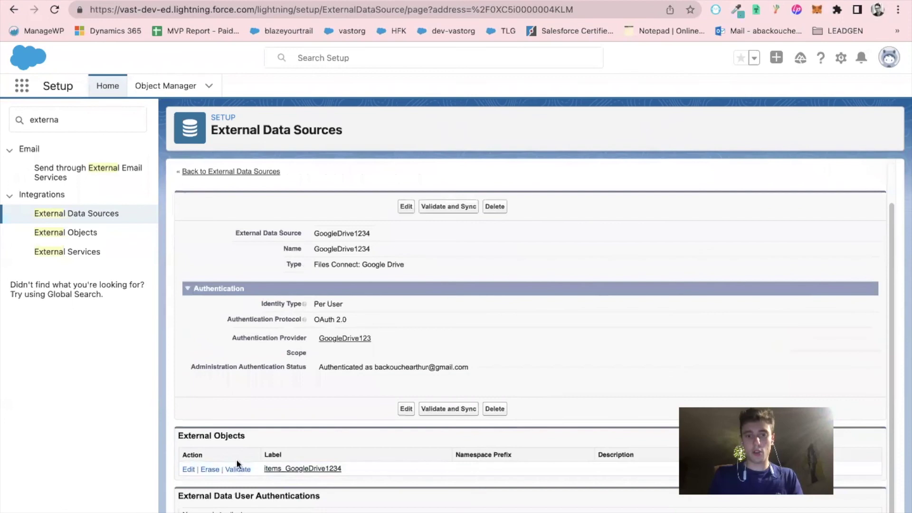
{"action": "scroll", "coordinate": [280, 436], "scroll_direction": "up", "scroll_amount": 2}
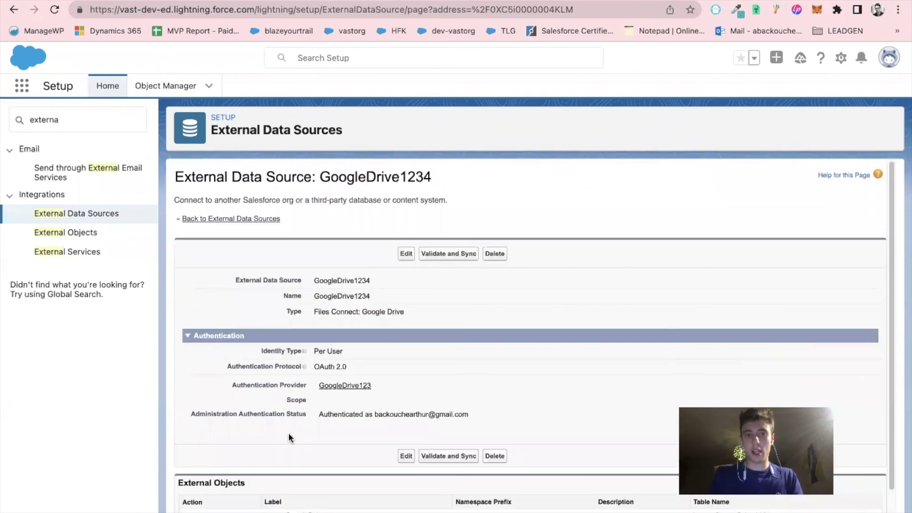
{"action": "scroll", "coordinate": [230, 439], "scroll_direction": "down", "scroll_amount": 2}
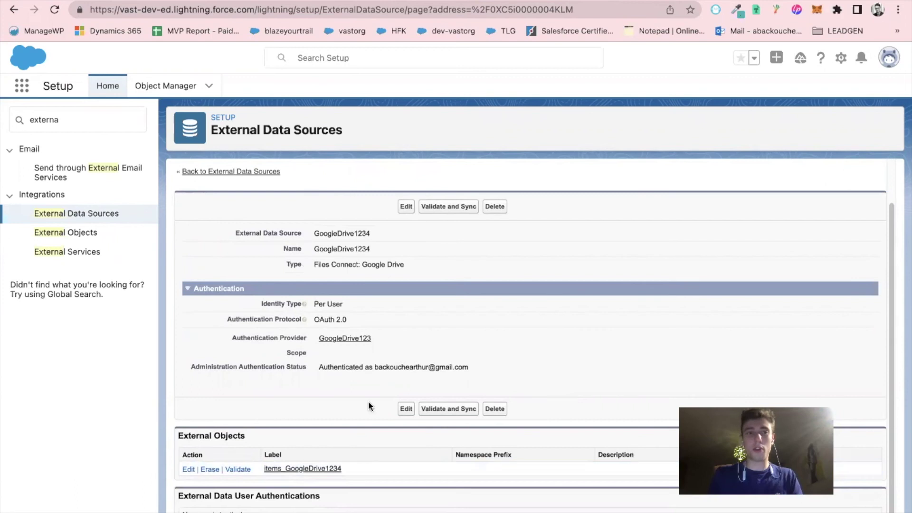
{"action": "left_click", "coordinate": [116, 120]}
Search Setup for 'permi' and open the FilesConnect_User permission set
{"action": "key", "text": "super+a"}
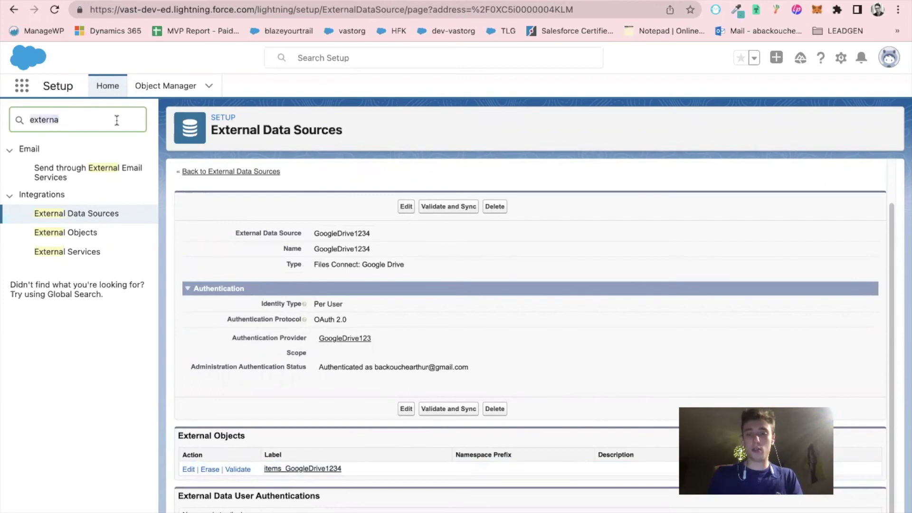
{"action": "type", "text": "permi"}
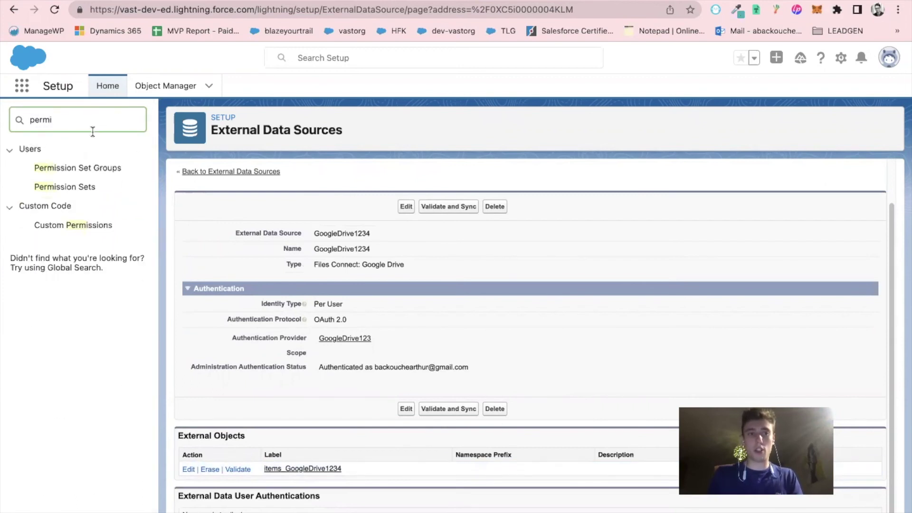
{"action": "left_click", "coordinate": [62, 190]}
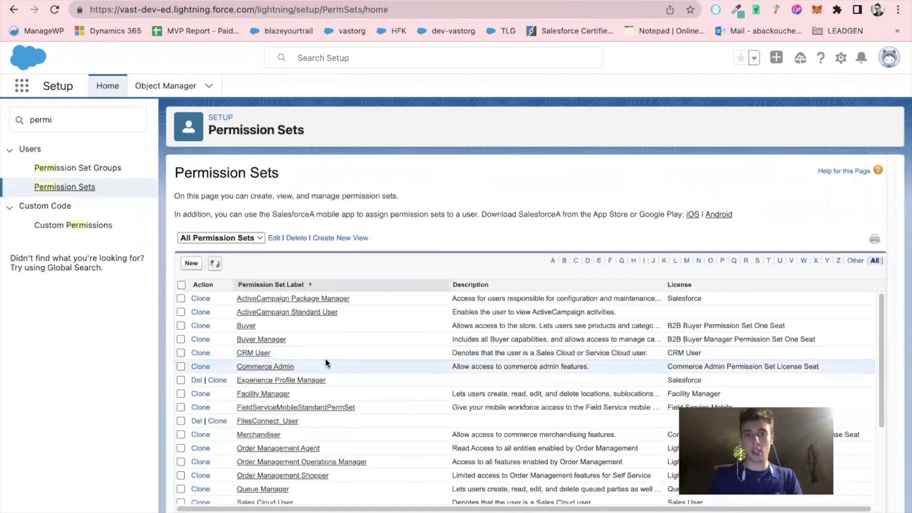
{"action": "scroll", "coordinate": [290, 352], "scroll_direction": "down", "scroll_amount": 3}
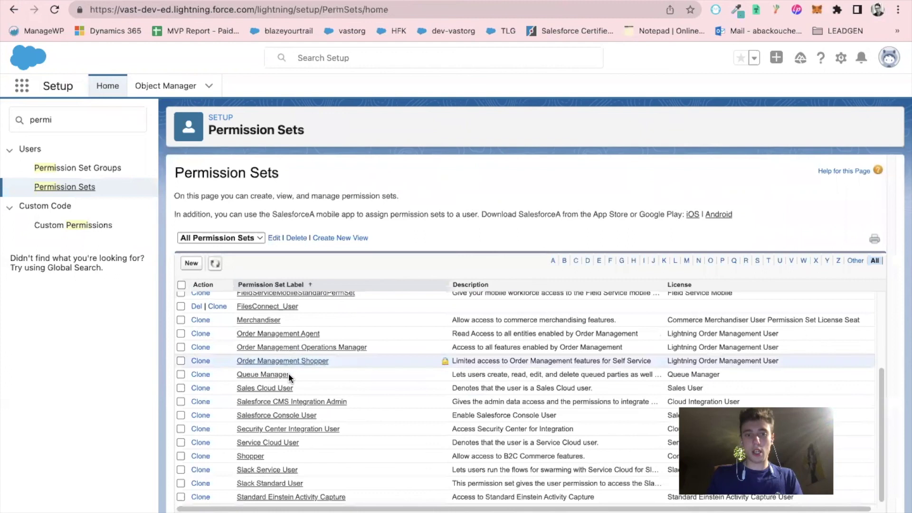
{"action": "scroll", "coordinate": [311, 463], "scroll_direction": "up", "scroll_amount": 3}
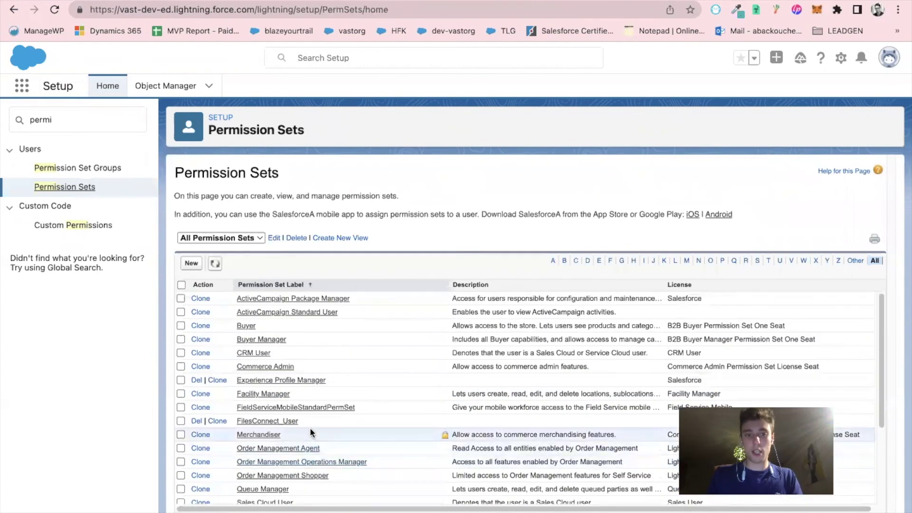
{"action": "left_click", "coordinate": [282, 423]}
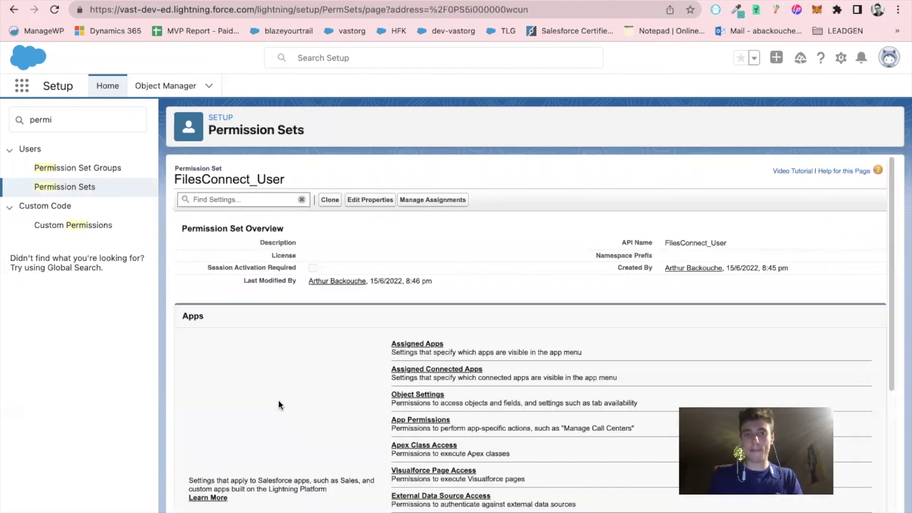
Add GoogleDrive1234 to the permission set's enabled External Data Source Access
{"action": "scroll", "coordinate": [316, 410], "scroll_direction": "down", "scroll_amount": 4}
{"action": "scroll", "coordinate": [330, 410], "scroll_direction": "down", "scroll_amount": 3}
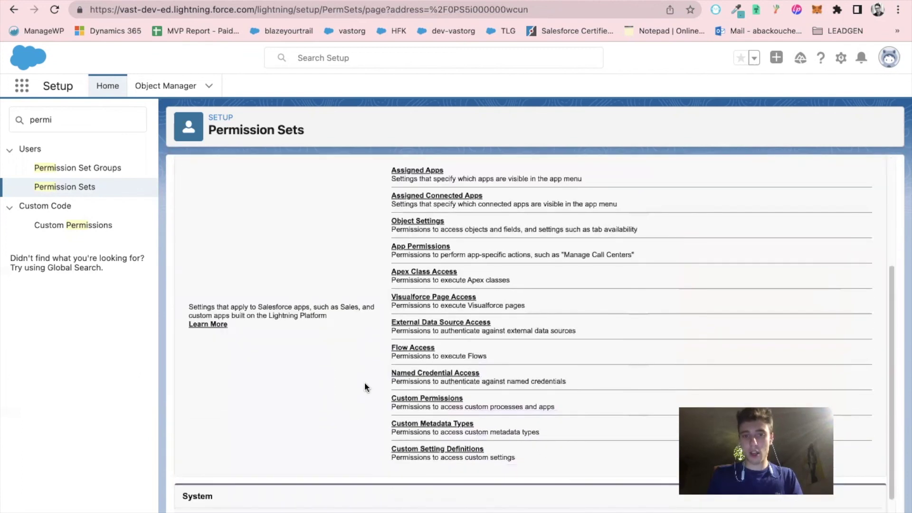
{"action": "left_click", "coordinate": [401, 322]}
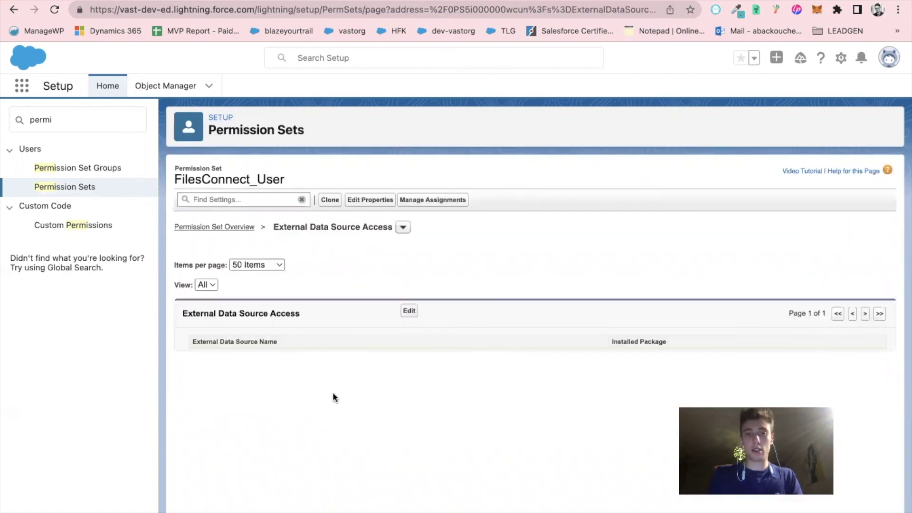
{"action": "left_click", "coordinate": [409, 312]}
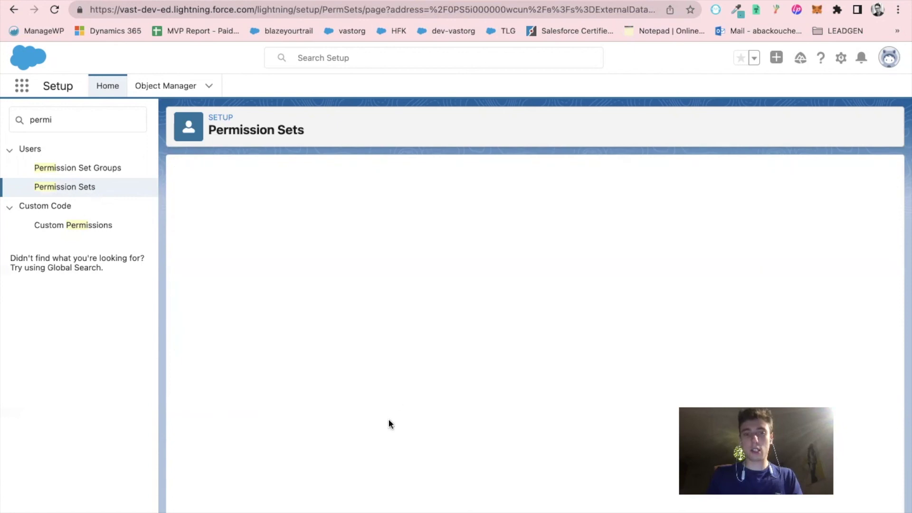
{"action": "left_click", "coordinate": [261, 351]}
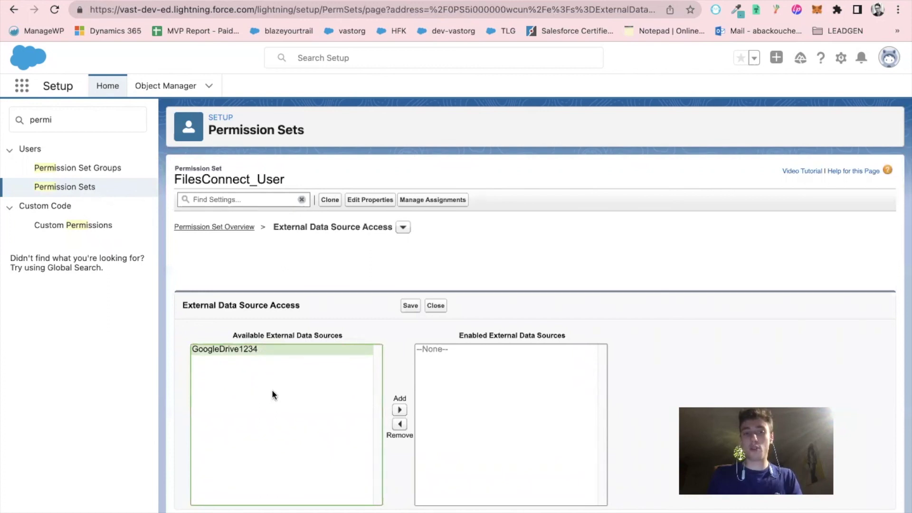
{"action": "left_click", "coordinate": [399, 410]}
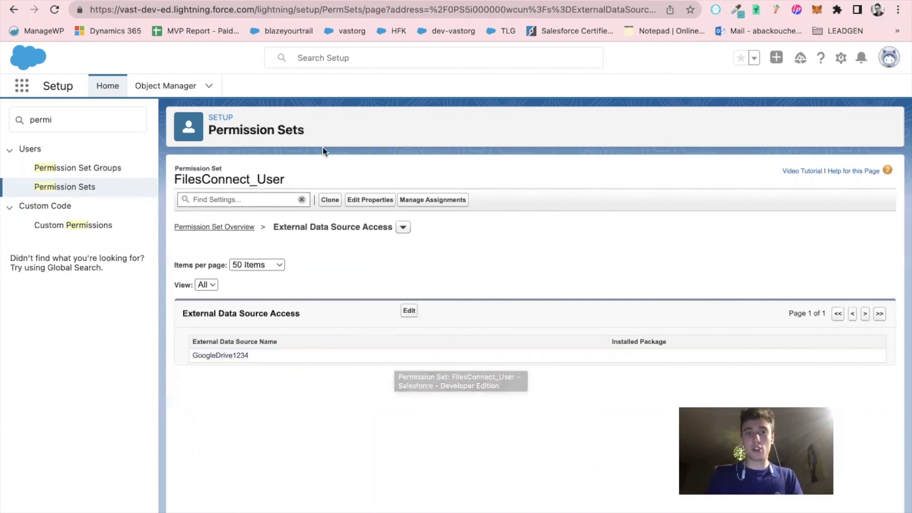
In the Sales app's Files page, select GoogleDrive1234 and begin connecting it to Google Drive
{"action": "left_click", "coordinate": [25, 92]}
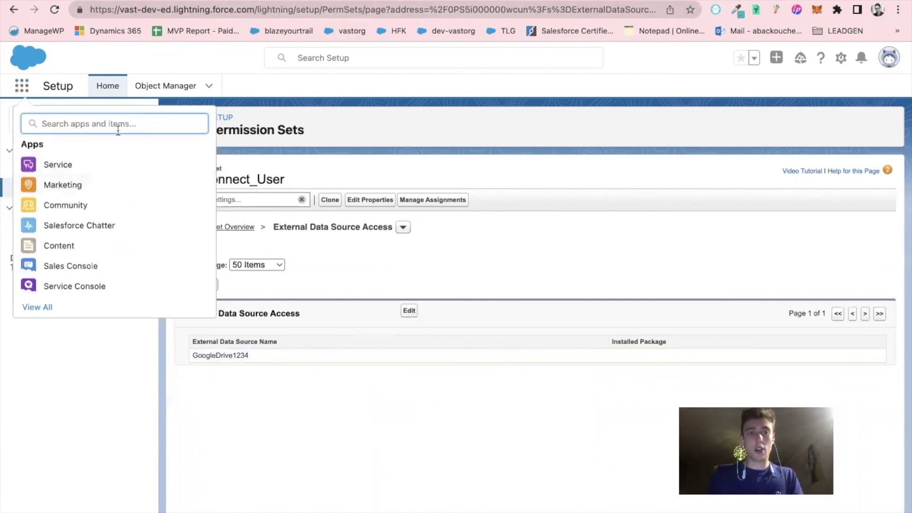
{"action": "type", "text": "sales"}
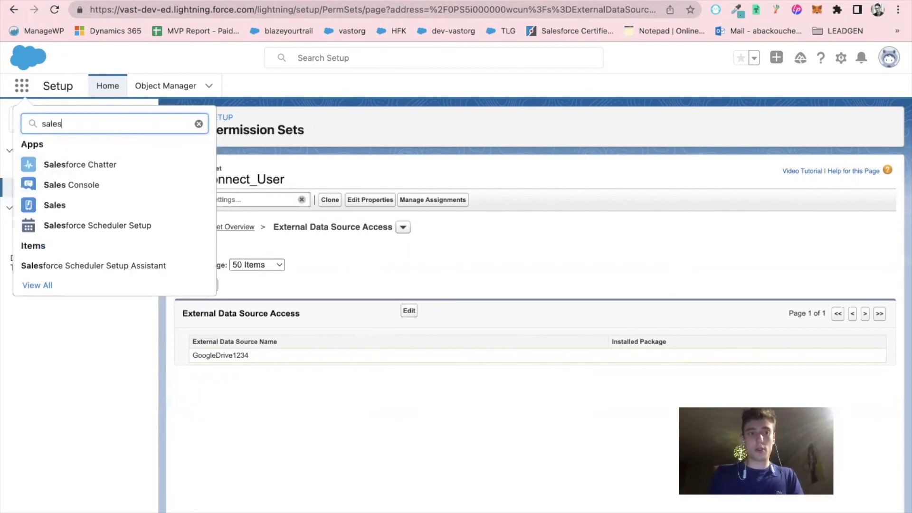
{"action": "left_click", "coordinate": [55, 205]}
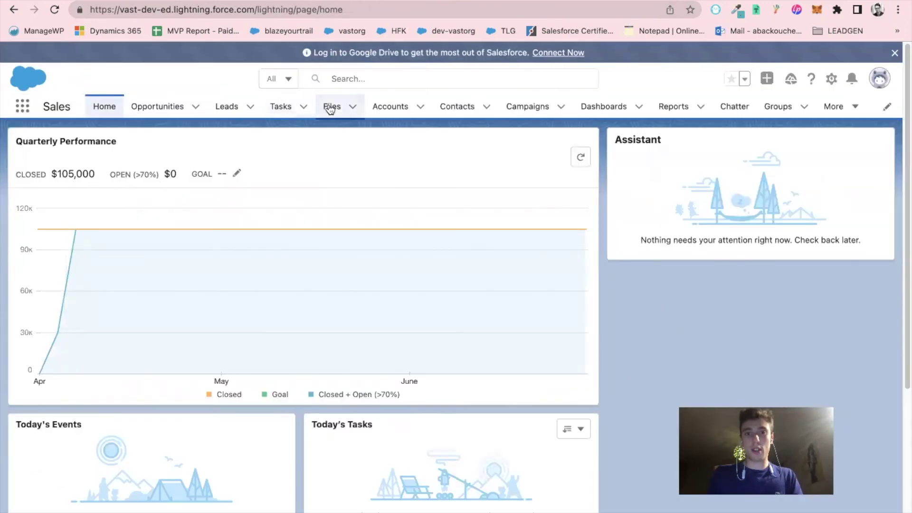
{"action": "left_click", "coordinate": [331, 109]}
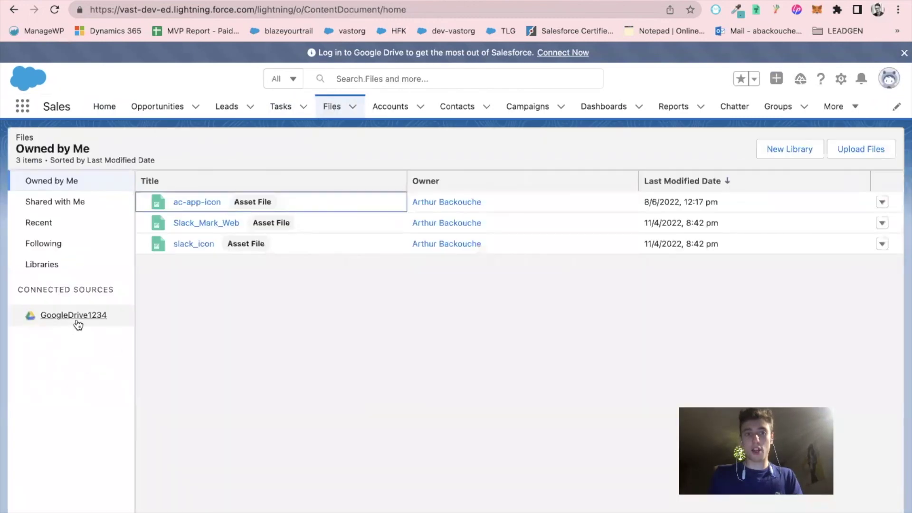
{"action": "left_click", "coordinate": [77, 323]}
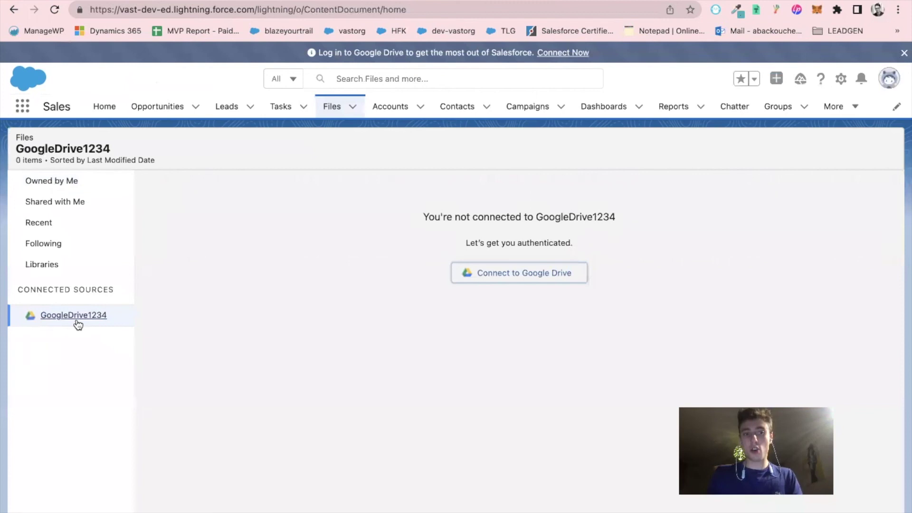
{"action": "left_click", "coordinate": [528, 276]}
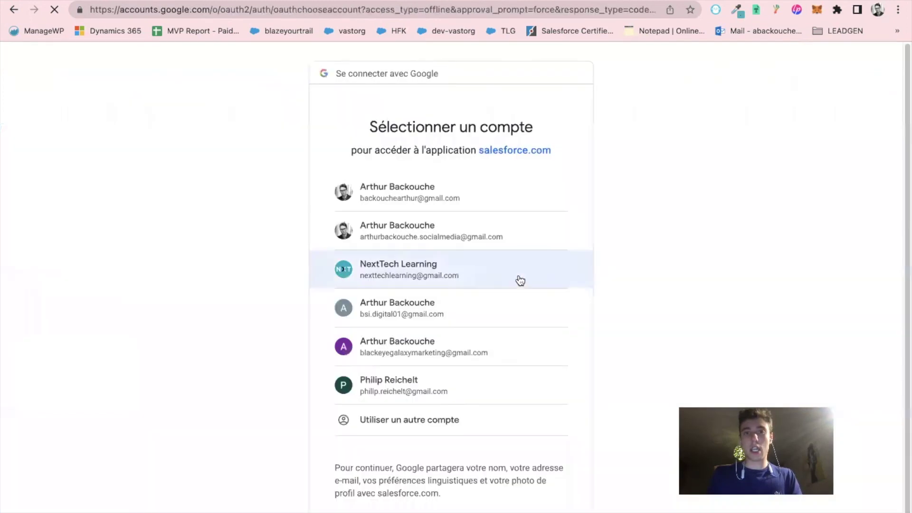
Pick the Google account, pass the unverified-app warning, and grant Salesforce access
{"action": "left_click", "coordinate": [410, 193]}
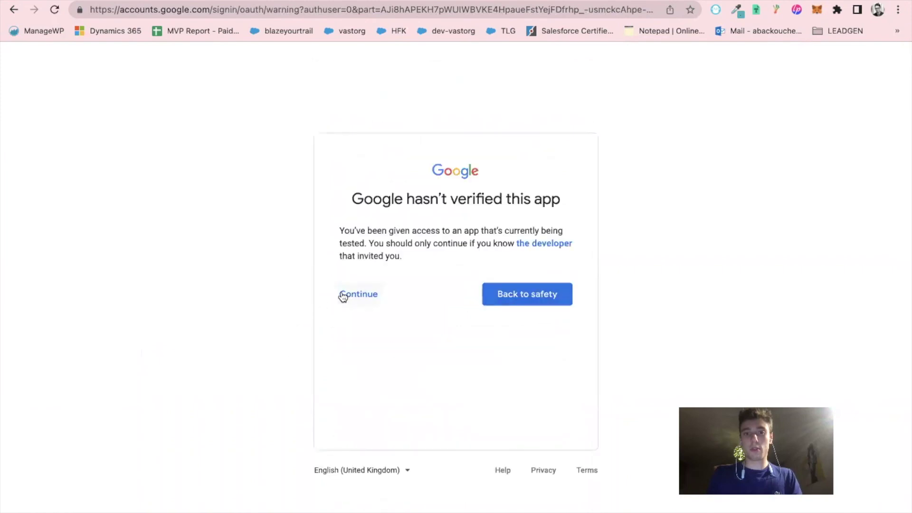
{"action": "left_click", "coordinate": [342, 295]}
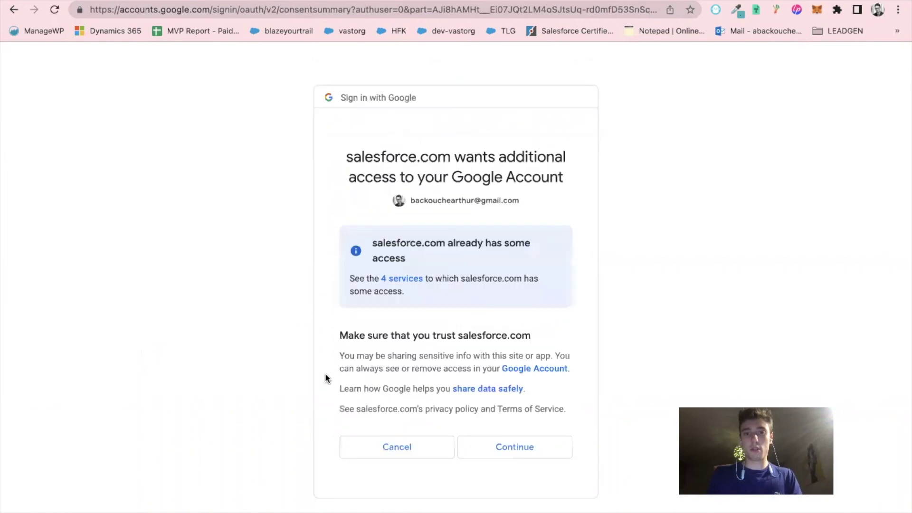
{"action": "left_click", "coordinate": [508, 446]}
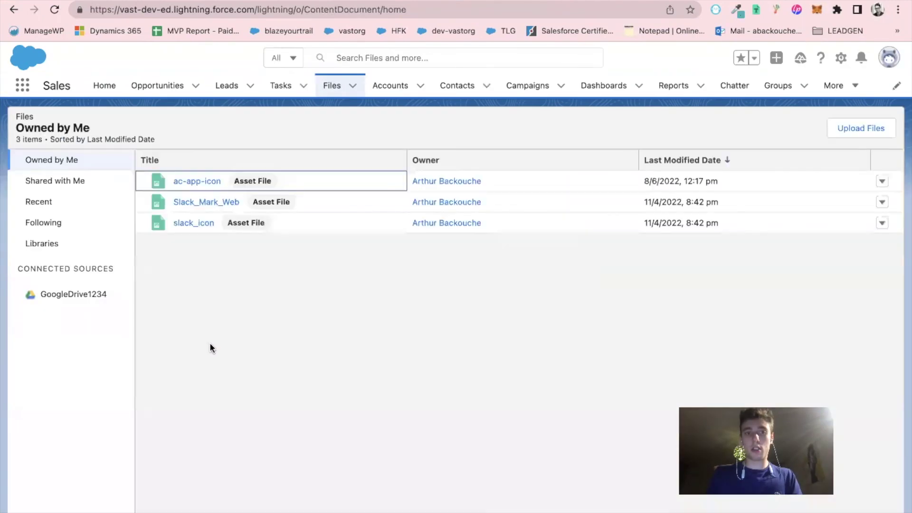
Open GoogleDrive1234's My Drive folder and scroll through its Google files
{"action": "left_click", "coordinate": [58, 297]}
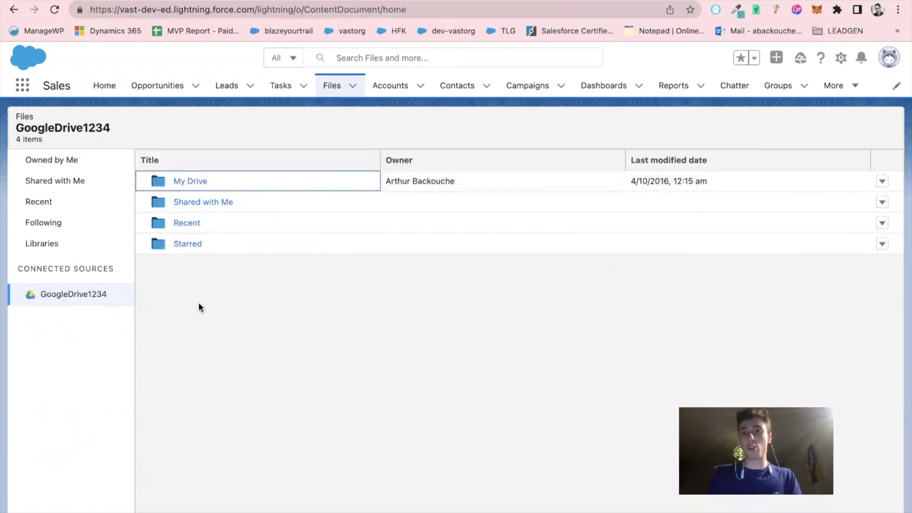
{"action": "left_click", "coordinate": [195, 179]}
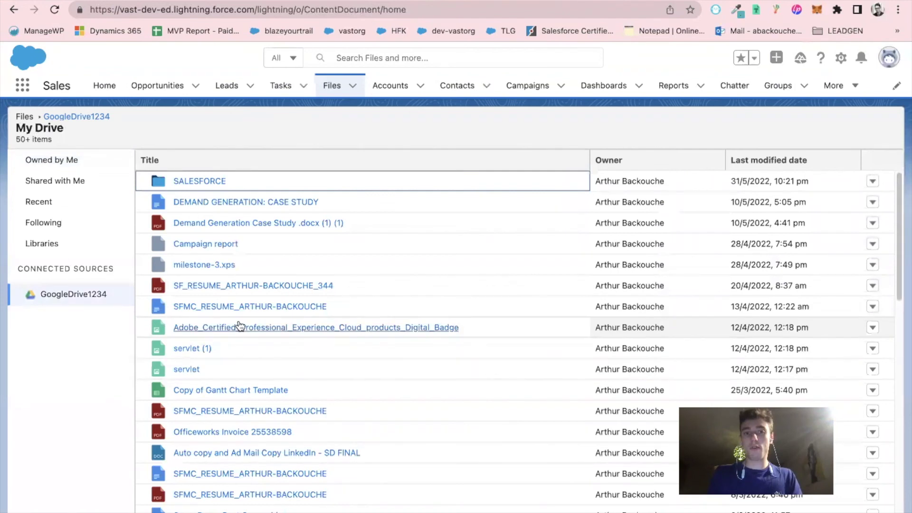
{"action": "scroll", "coordinate": [239, 326], "scroll_direction": "down", "scroll_amount": 5}
{"action": "scroll", "coordinate": [239, 326], "scroll_direction": "down", "scroll_amount": 15}
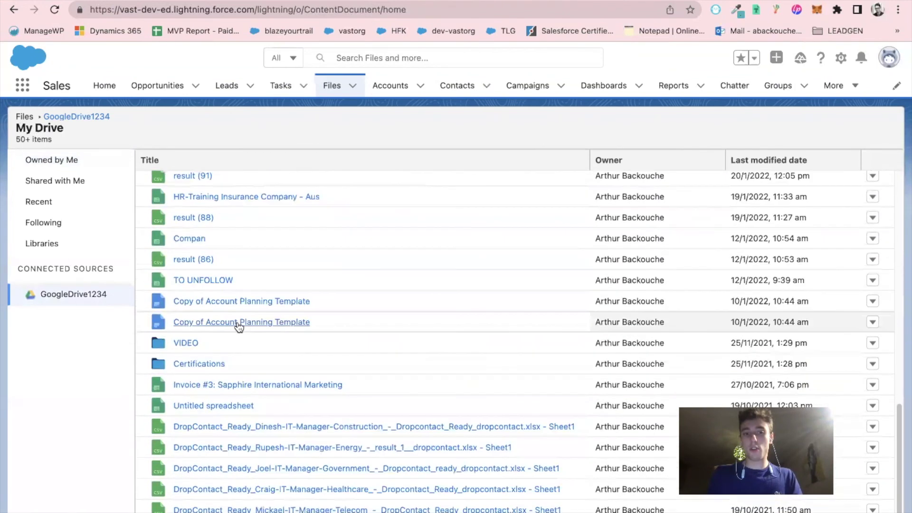
{"action": "scroll", "coordinate": [238, 328], "scroll_direction": "up", "scroll_amount": 3}
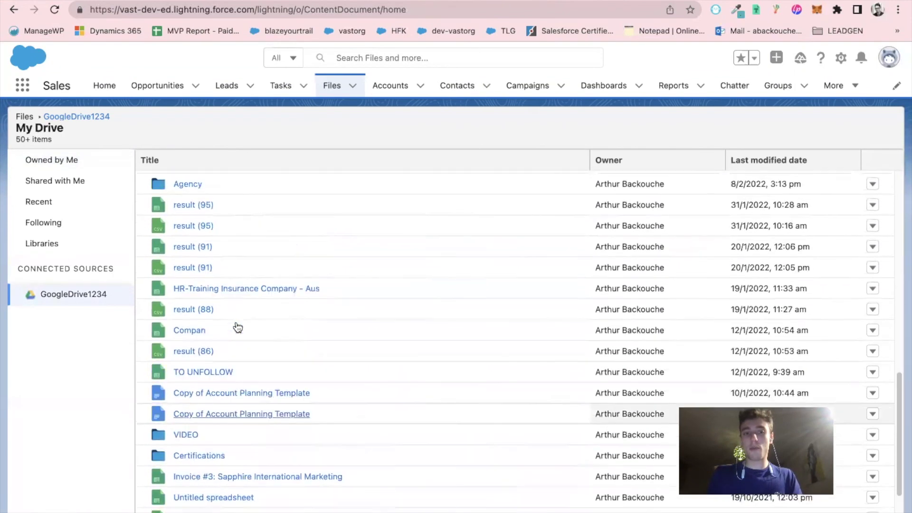
Return the Files page to the Owned by Me view
{"action": "left_click", "coordinate": [69, 166]}
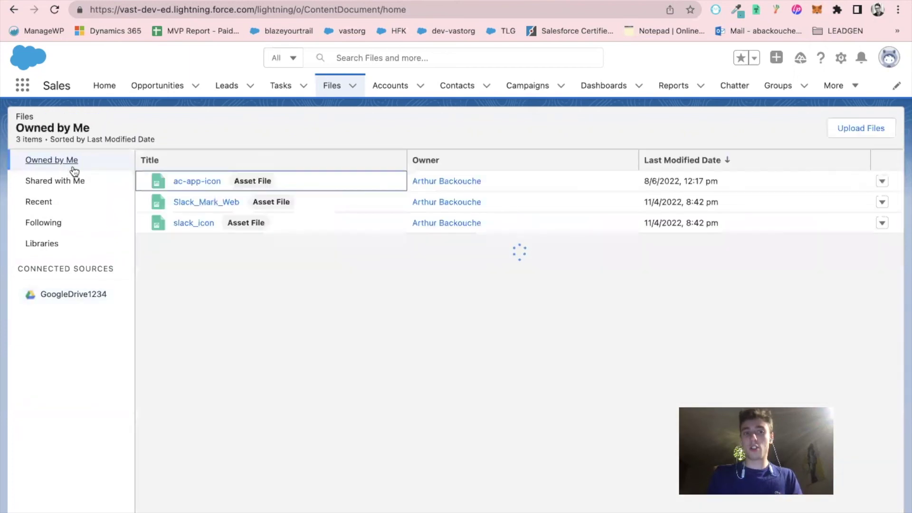
{"action": "left_click", "coordinate": [329, 87]}
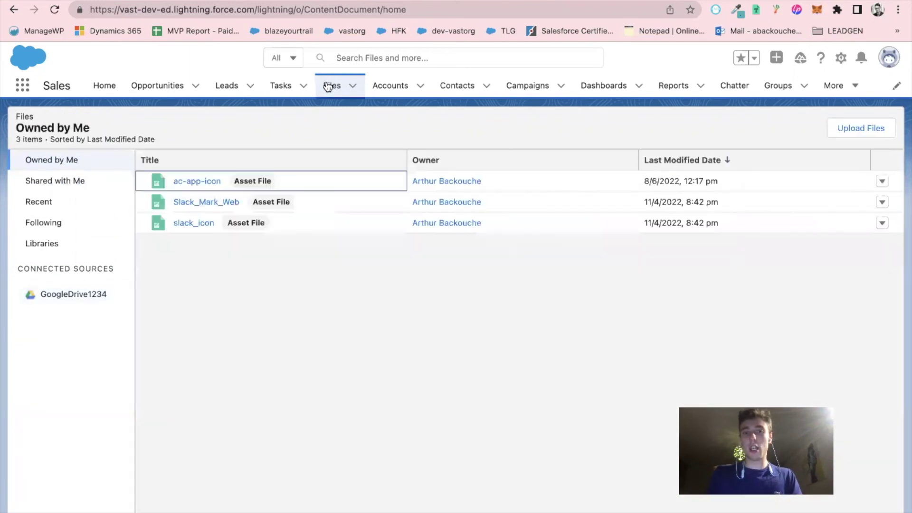
{"action": "left_click", "coordinate": [399, 86]}
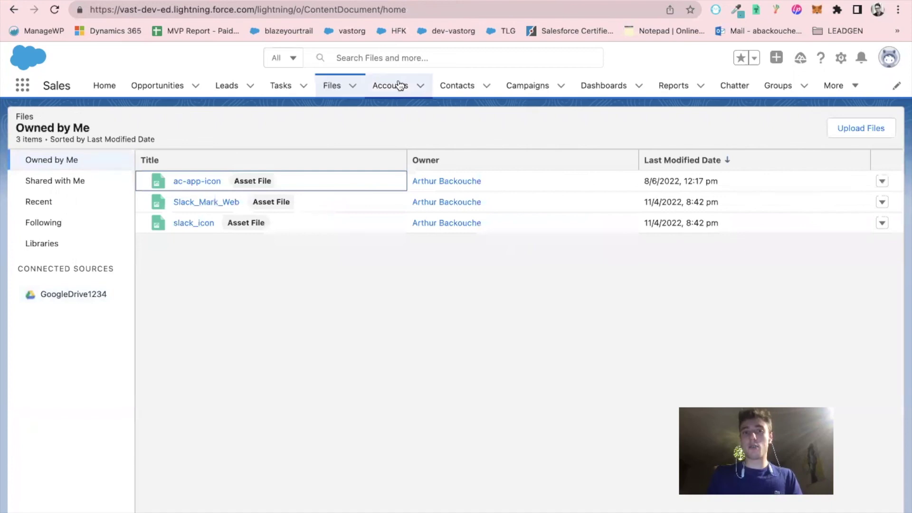
{"action": "left_click", "coordinate": [326, 89]}
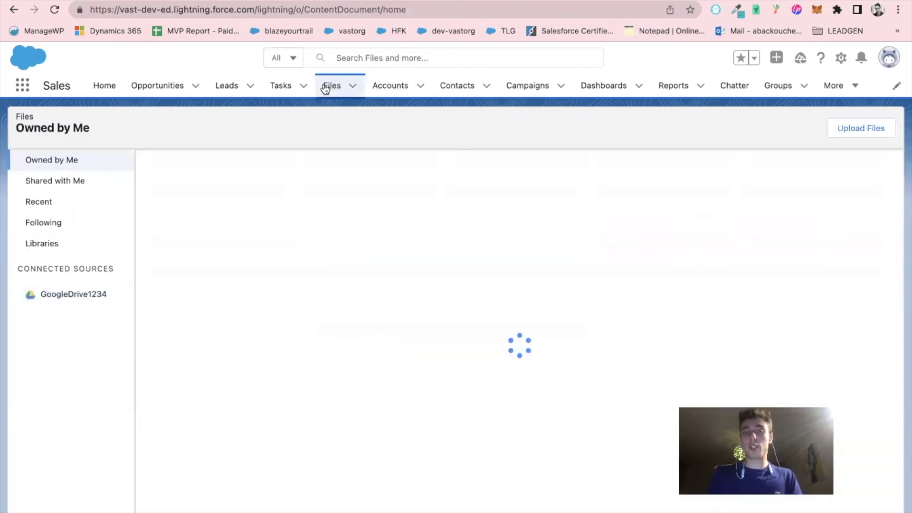